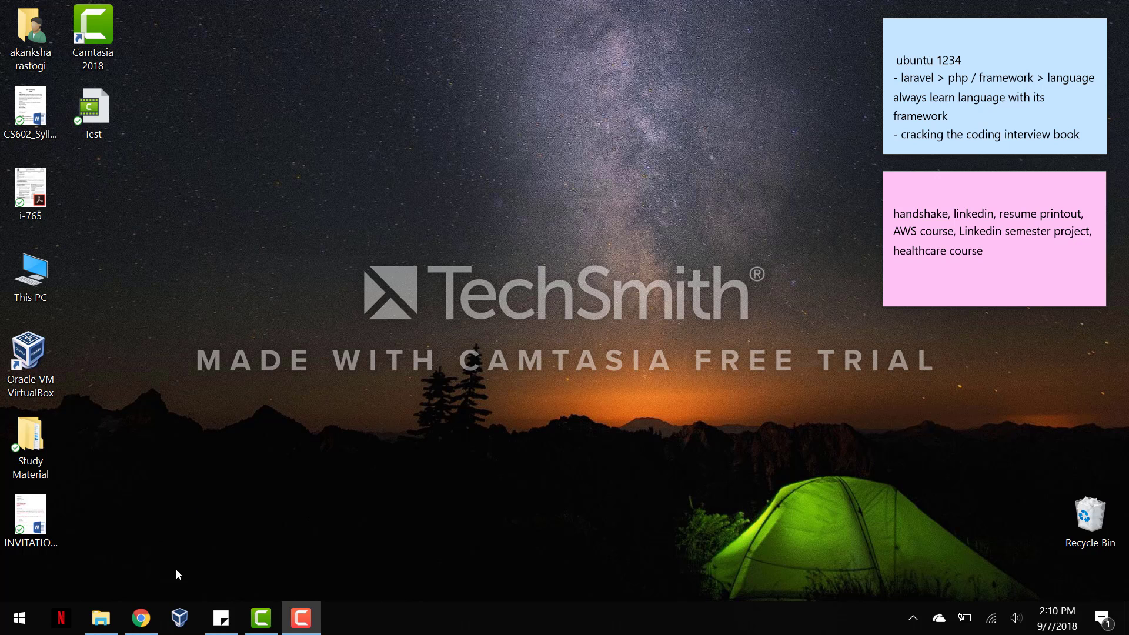
Switch to Chrome and open the Windows Instructions link from the course's Windows and MacOS Instructions page in a new tab
{"action": "left_click", "coordinate": [140, 617]}
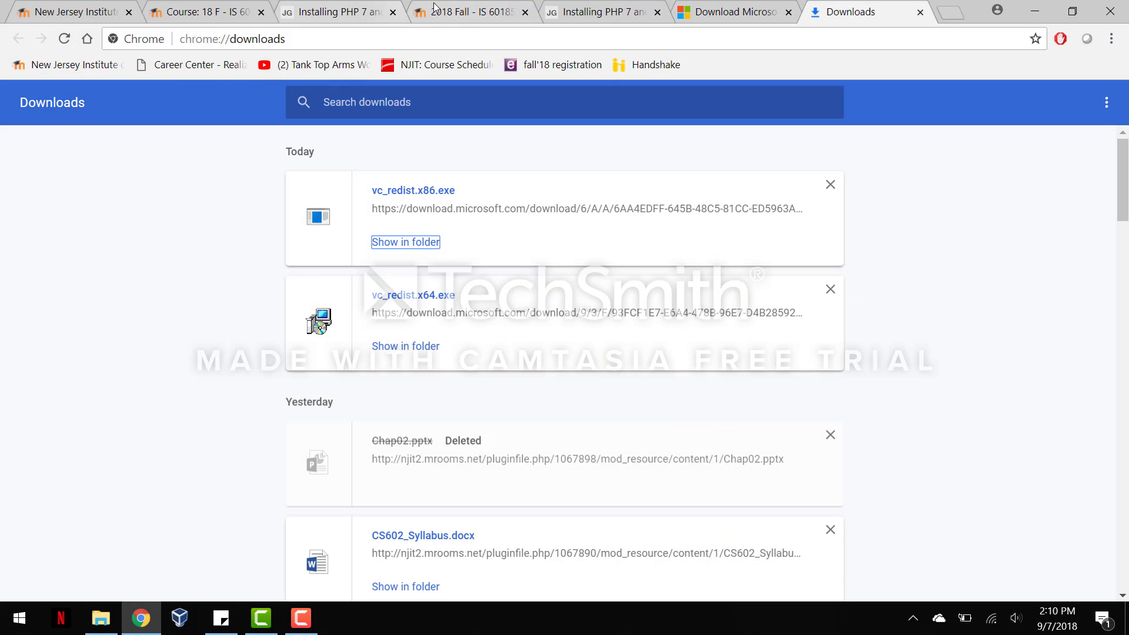
{"action": "left_click", "coordinate": [435, 7]}
{"action": "scroll", "coordinate": [427, 347], "scroll_direction": "up", "scroll_amount": 1}
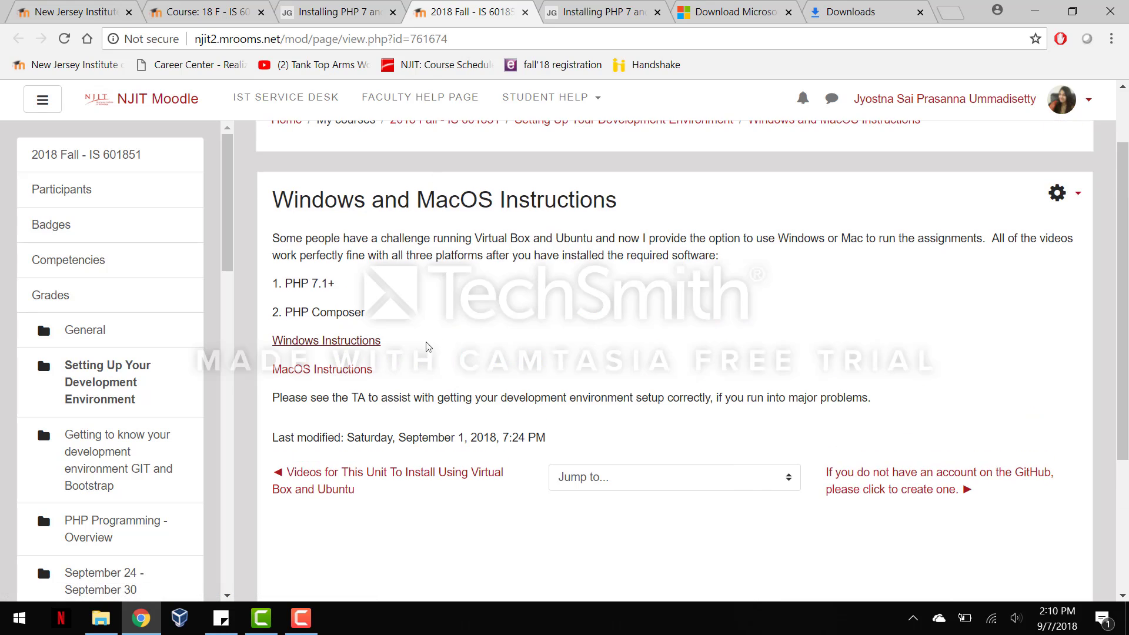
{"action": "left_click", "coordinate": [376, 9]}
{"action": "left_click", "coordinate": [450, 16]}
{"action": "left_click_drag", "start_coordinate": [405, 345], "coordinate": [267, 349]}
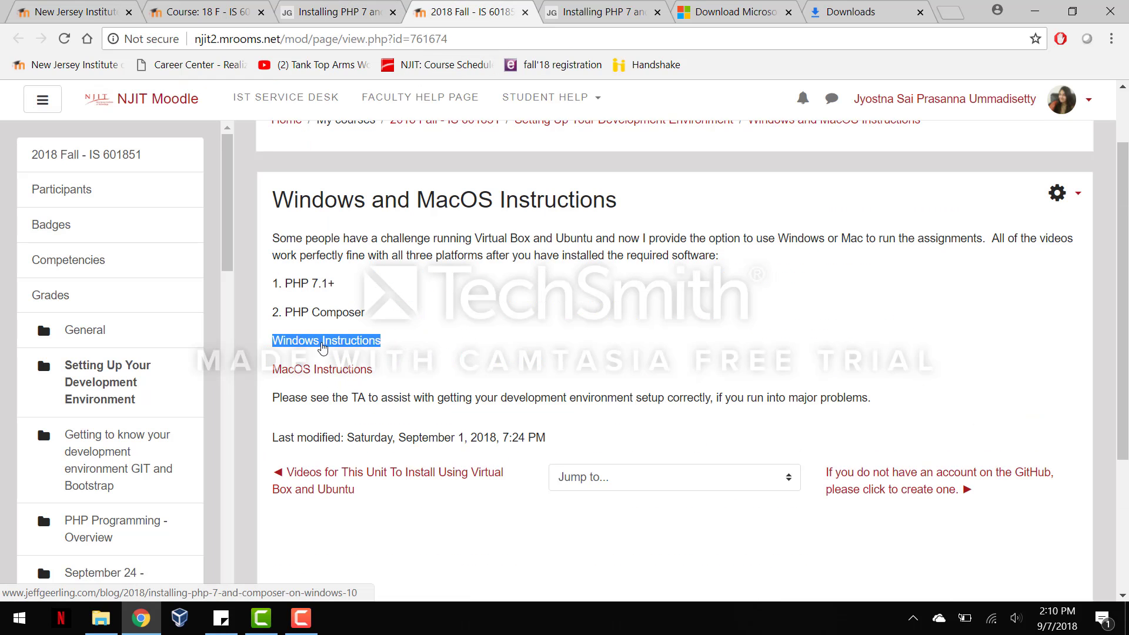
{"action": "left_click", "coordinate": [401, 348]}
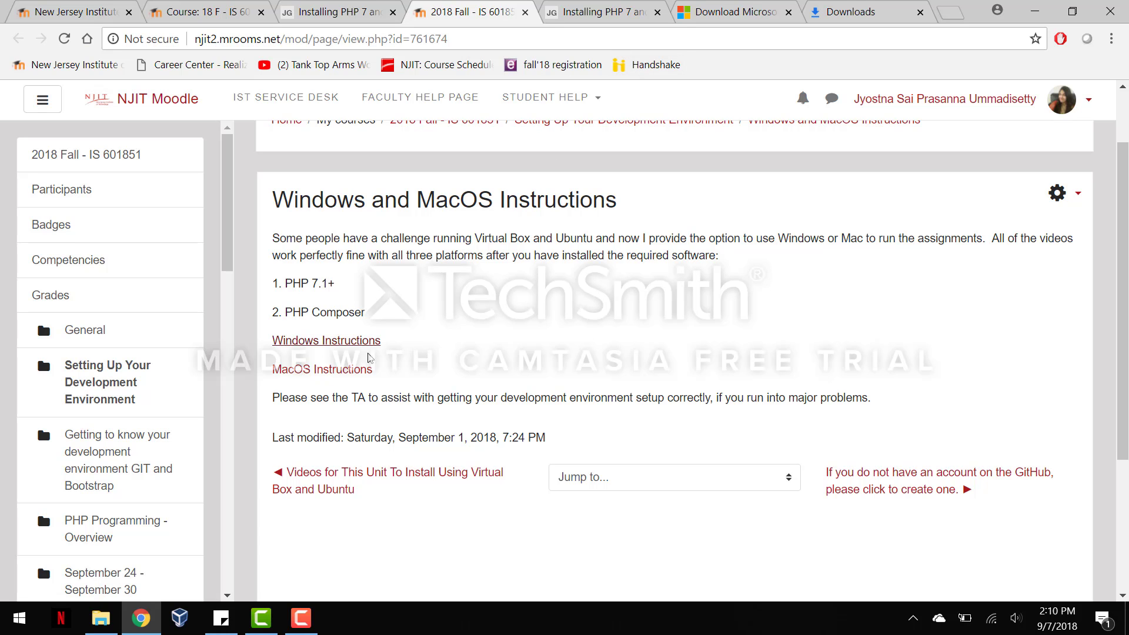
{"action": "middle_click", "coordinate": [348, 341]}
{"action": "left_click", "coordinate": [525, 12]}
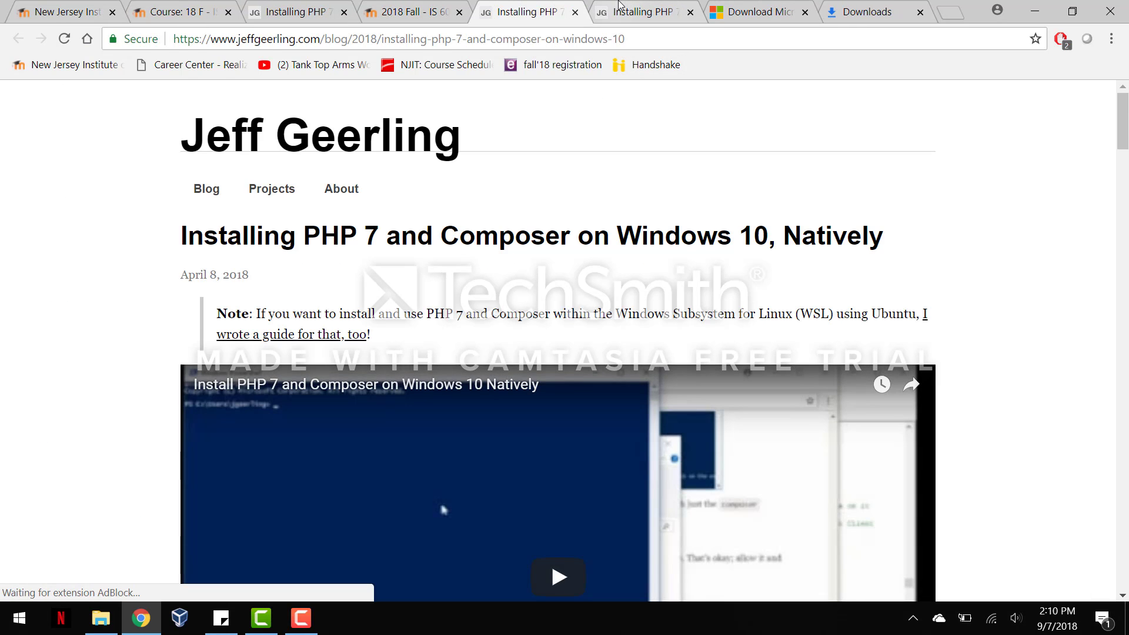
Close the duplicate Installing PHP 7 article tab and go to the Install PHP 7 on Windows 10 instructions in the remaining one
{"action": "left_click", "coordinate": [619, 5]}
{"action": "left_click", "coordinate": [690, 12]}
{"action": "left_click", "coordinate": [526, 12]}
{"action": "scroll", "coordinate": [510, 511], "scroll_direction": "down", "scroll_amount": 1}
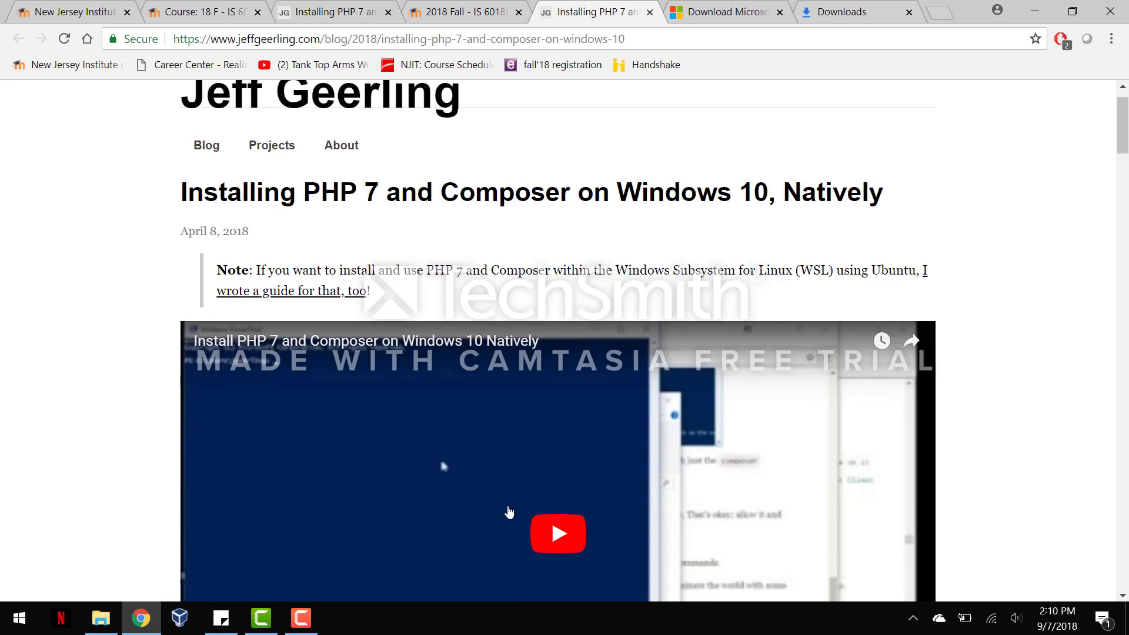
{"action": "scroll", "coordinate": [509, 511], "scroll_direction": "down", "scroll_amount": 8}
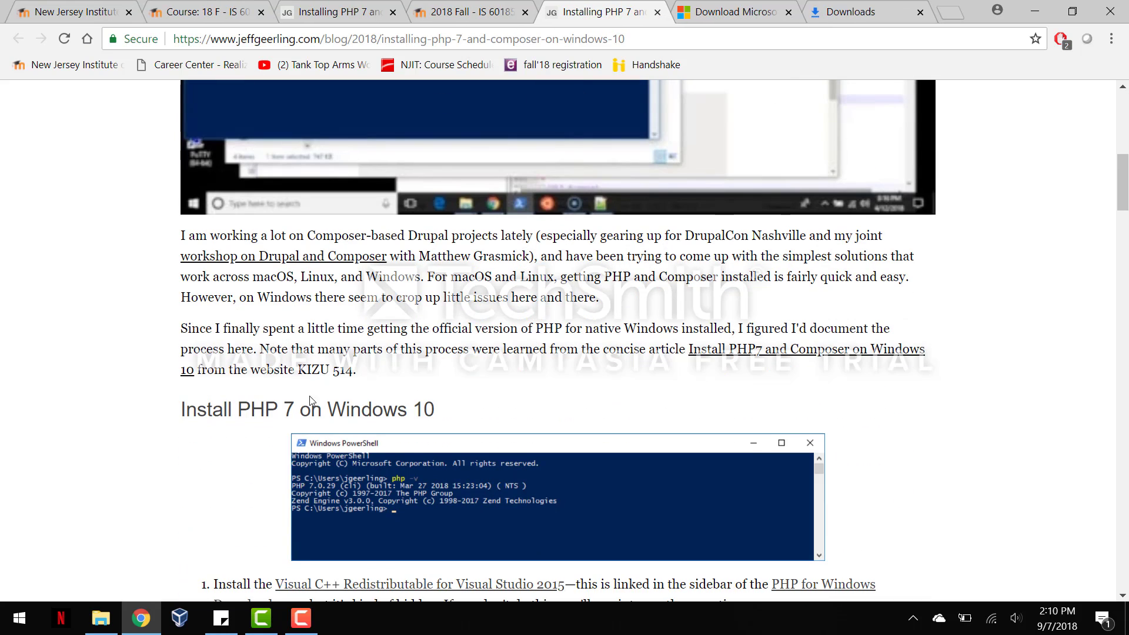
{"action": "scroll", "coordinate": [404, 465], "scroll_direction": "down", "scroll_amount": 3}
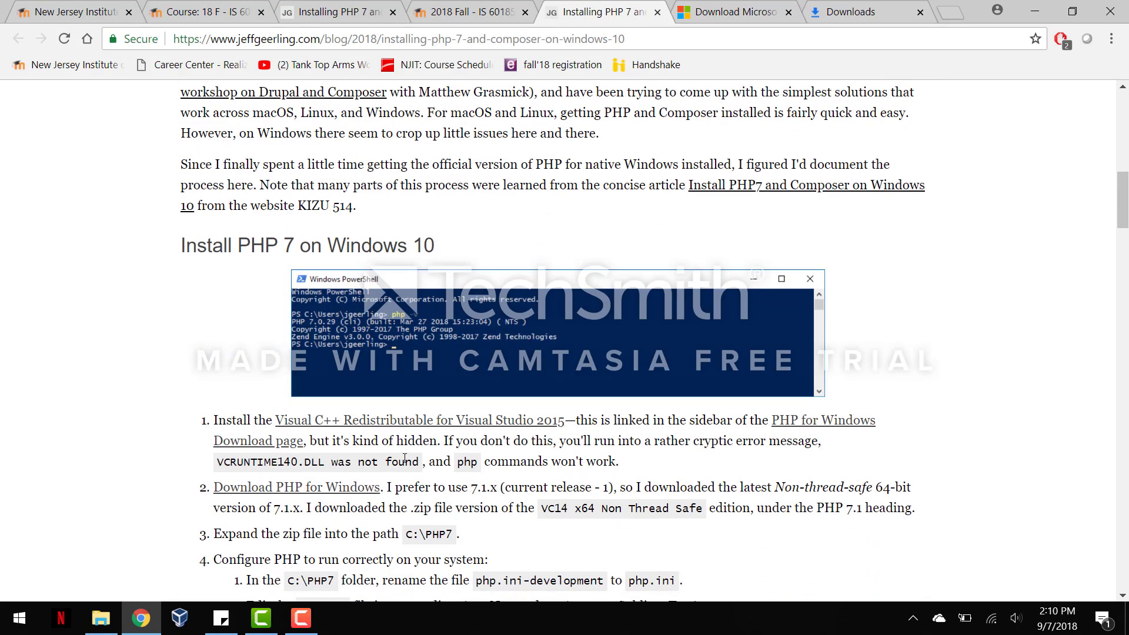
{"action": "scroll", "coordinate": [474, 459], "scroll_direction": "down", "scroll_amount": 3}
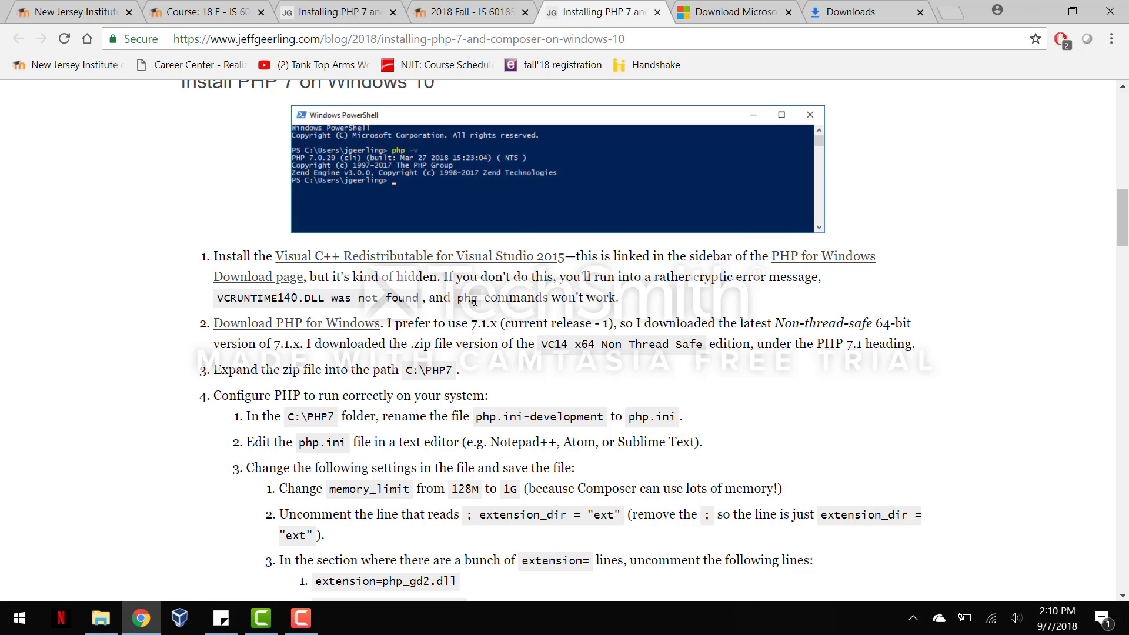
Open the PHP for Windows Download page from the article in a new tab and locate the VC14 build under PHP 7.1
{"action": "middle_click", "coordinate": [813, 264]}
{"action": "left_click", "coordinate": [645, 7]}
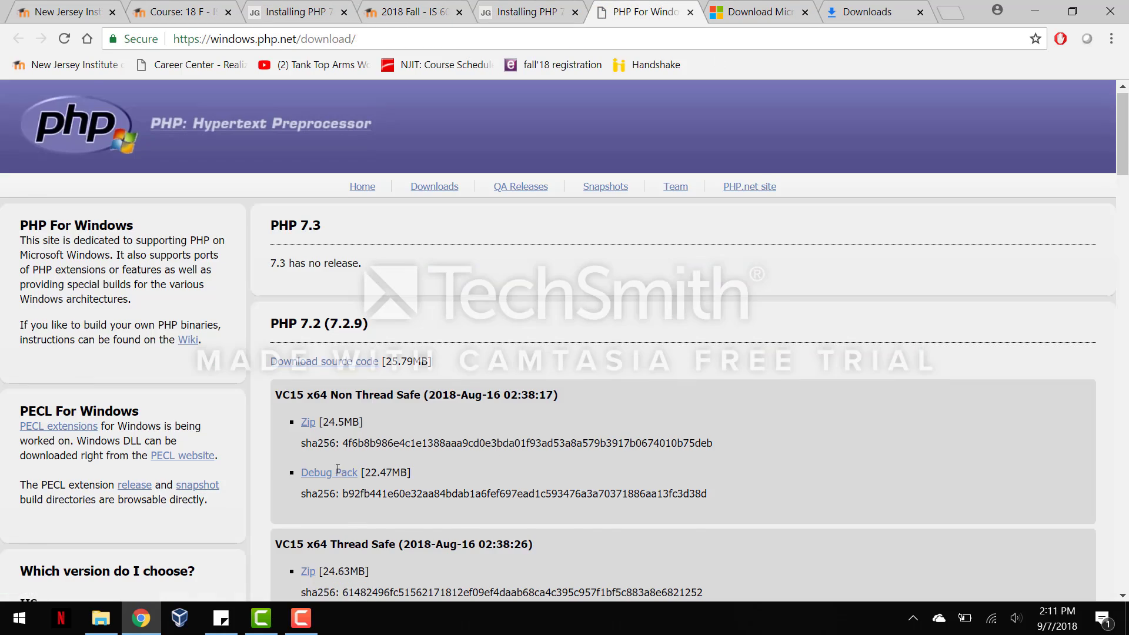
{"action": "scroll", "coordinate": [365, 391], "scroll_direction": "down", "scroll_amount": 7}
{"action": "scroll", "coordinate": [364, 391], "scroll_direction": "up", "scroll_amount": 3}
{"action": "scroll", "coordinate": [365, 391], "scroll_direction": "up", "scroll_amount": 5}
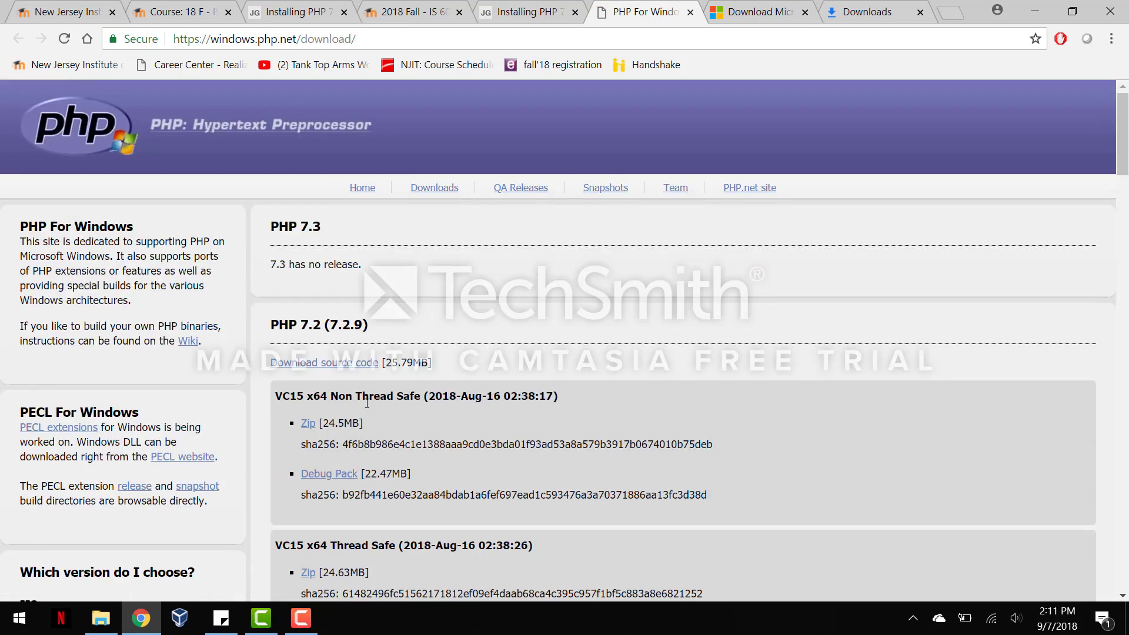
{"action": "scroll", "coordinate": [366, 400], "scroll_direction": "down", "scroll_amount": 11}
{"action": "scroll", "coordinate": [369, 416], "scroll_direction": "down", "scroll_amount": 1}
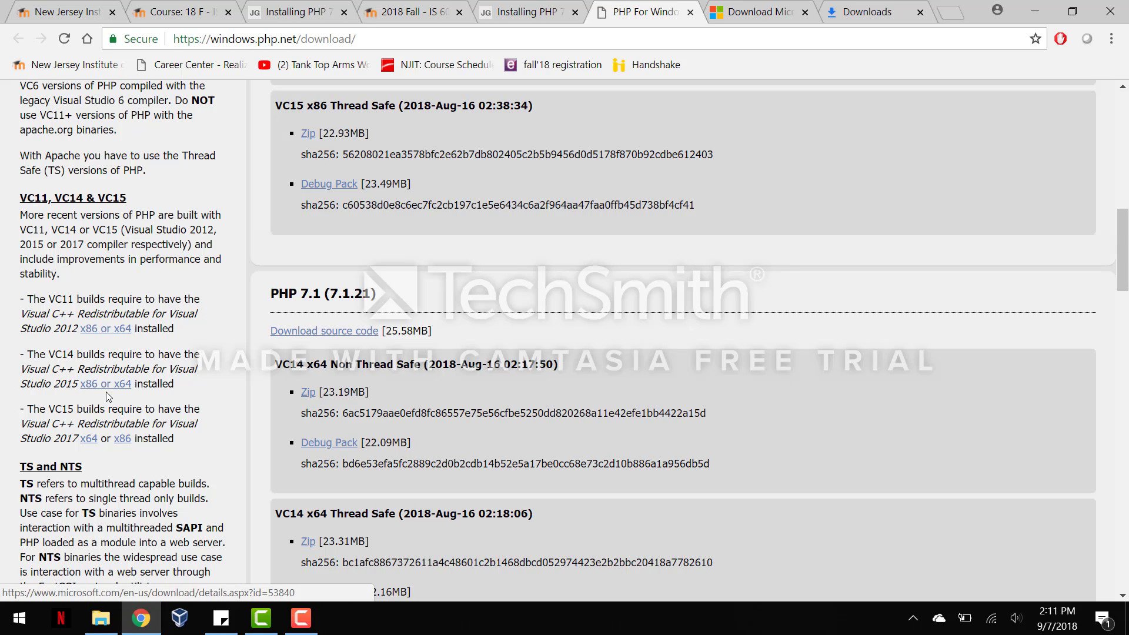
{"action": "scroll", "coordinate": [305, 279], "scroll_direction": "down", "scroll_amount": 2}
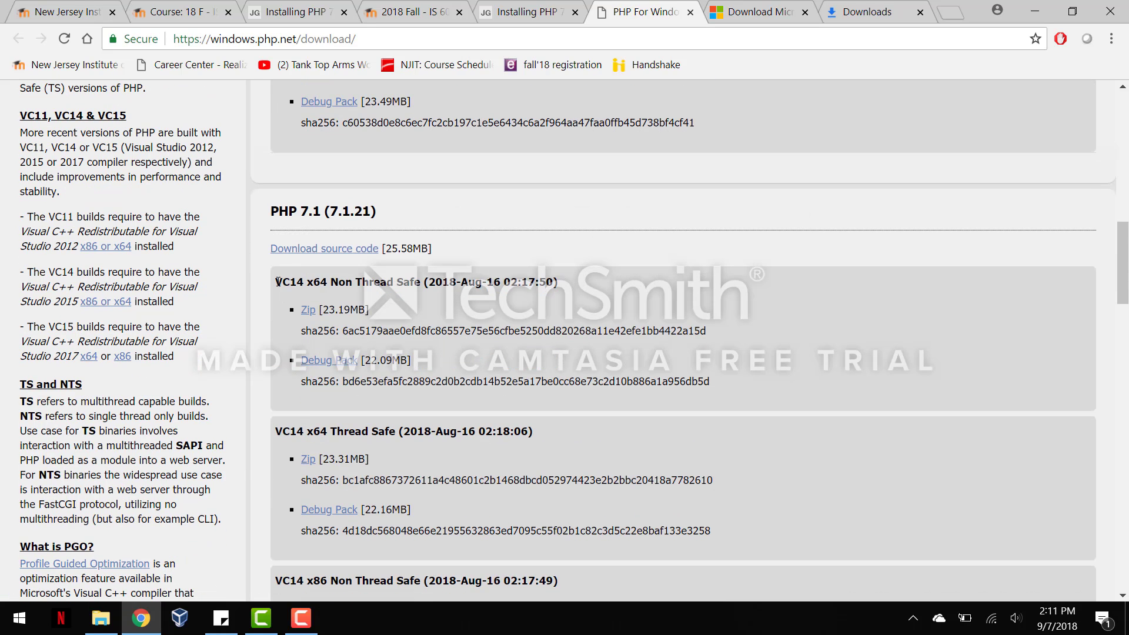
{"action": "left_click_drag", "start_coordinate": [277, 281], "coordinate": [304, 282]}
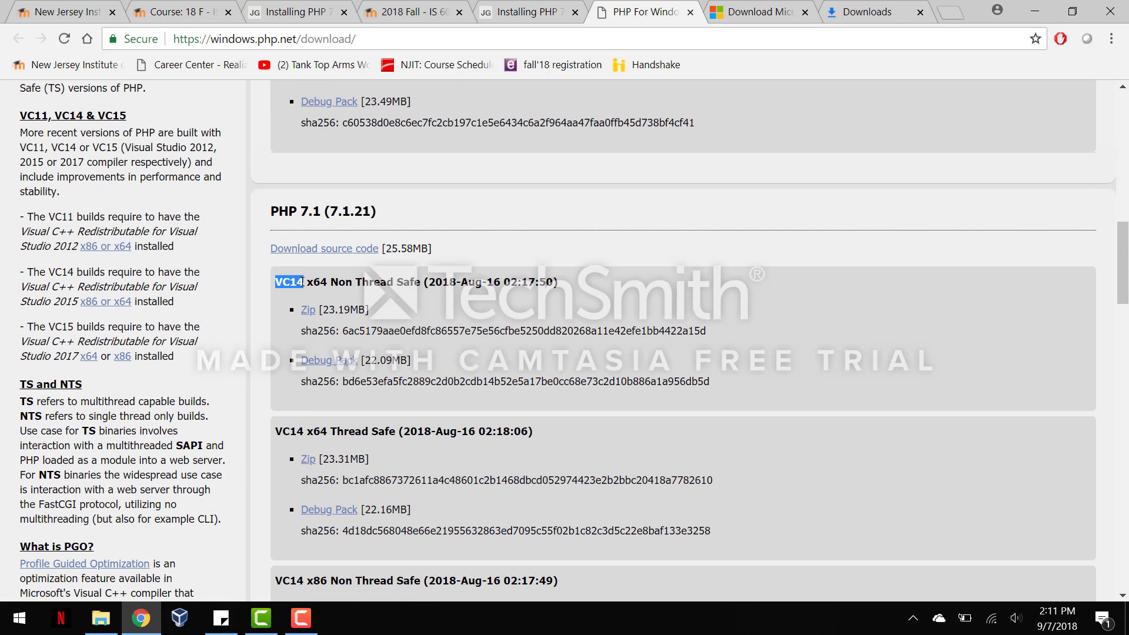
Request vc_redist.x86.exe from the Visual C++ Redistributable for Visual Studio 2015 page linked for VC14 builds, and cancel saving it
{"action": "left_click", "coordinate": [110, 303]}
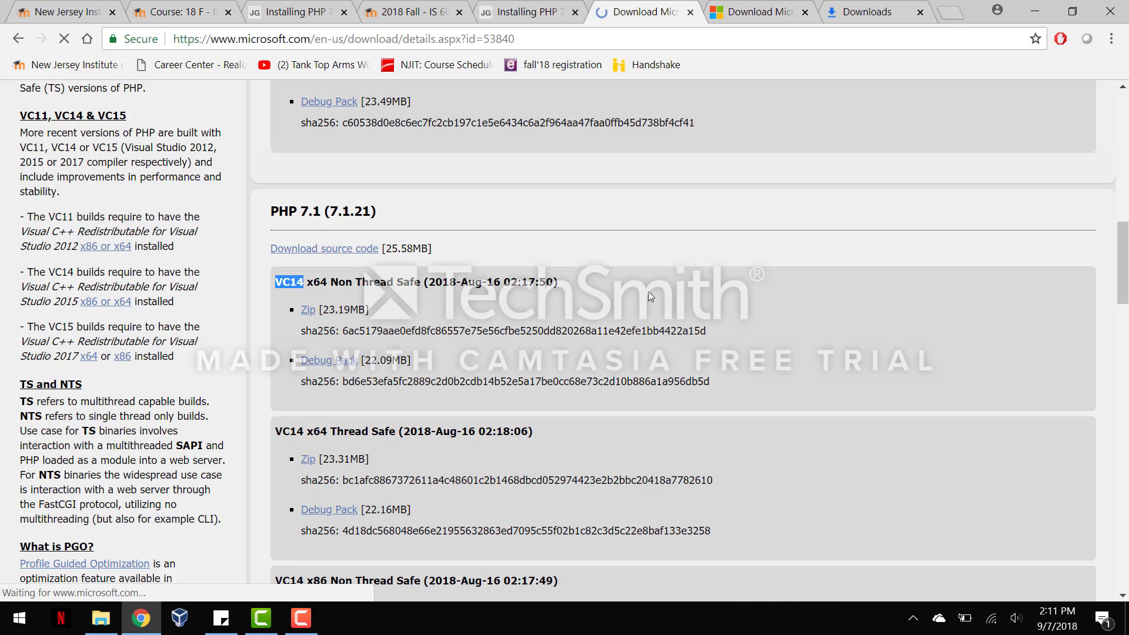
{"action": "scroll", "coordinate": [440, 391], "scroll_direction": "down", "scroll_amount": 4}
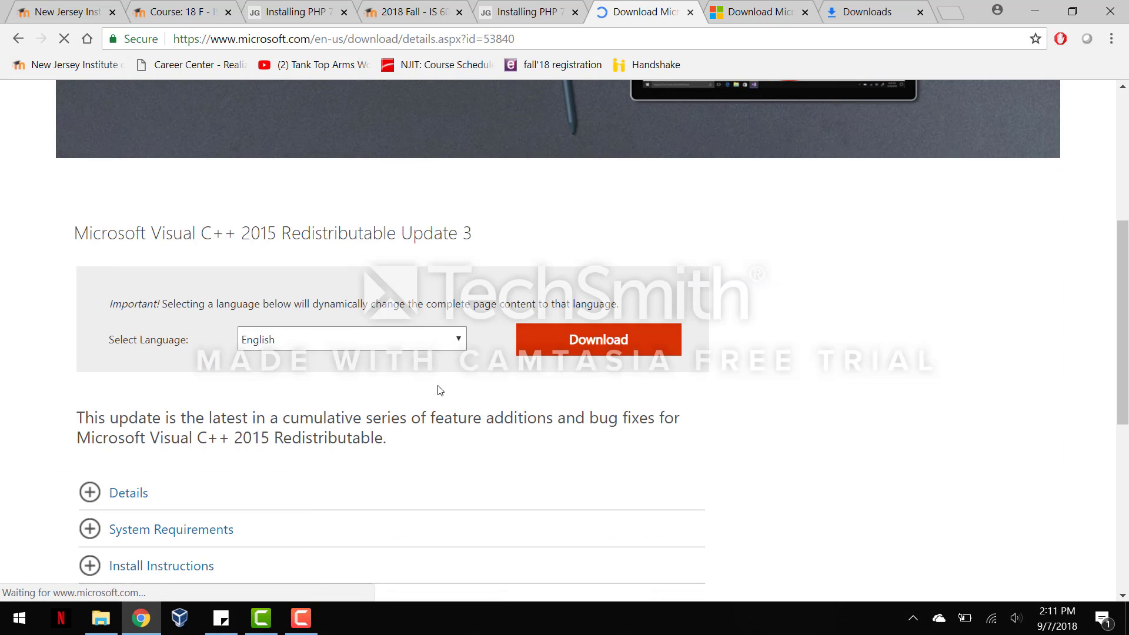
{"action": "left_click", "coordinate": [568, 352]}
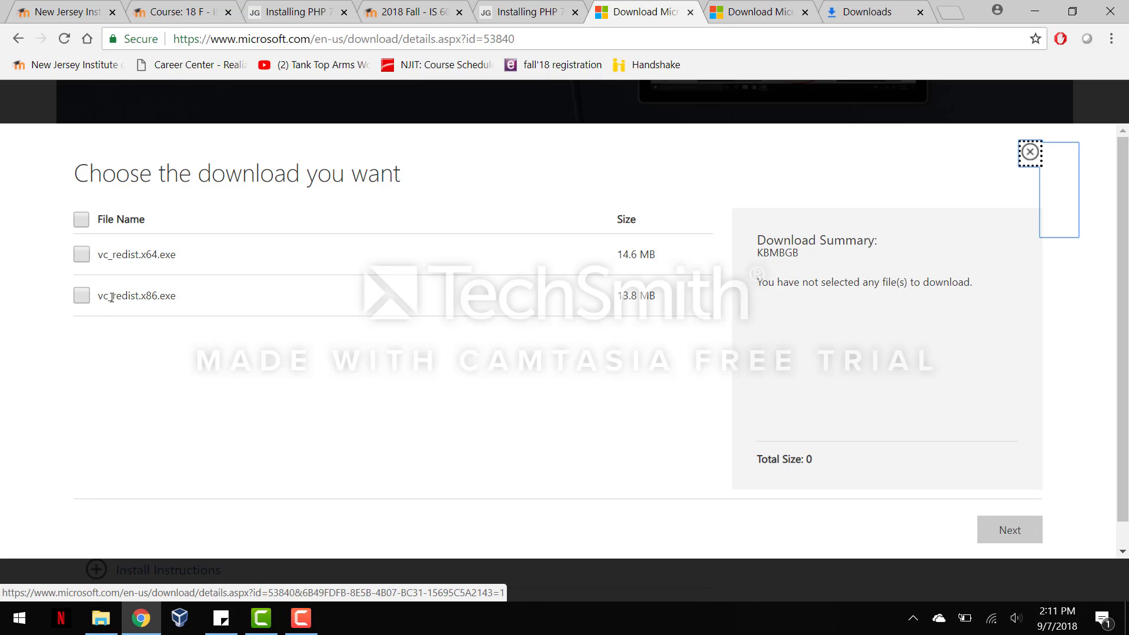
{"action": "left_click", "coordinate": [82, 299]}
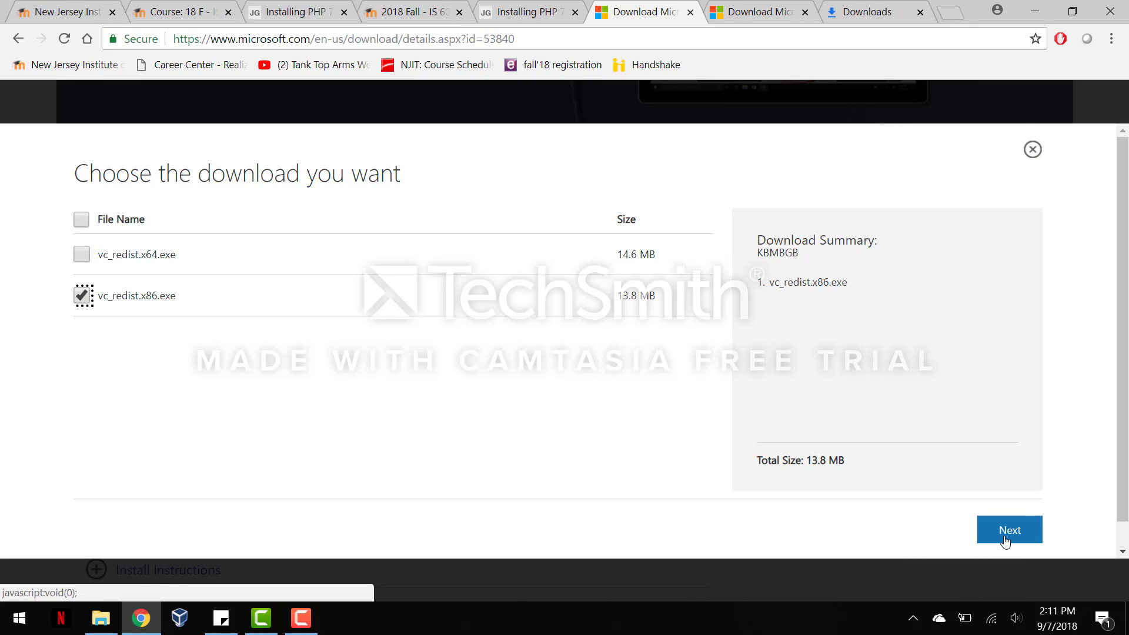
{"action": "left_click", "coordinate": [1005, 541]}
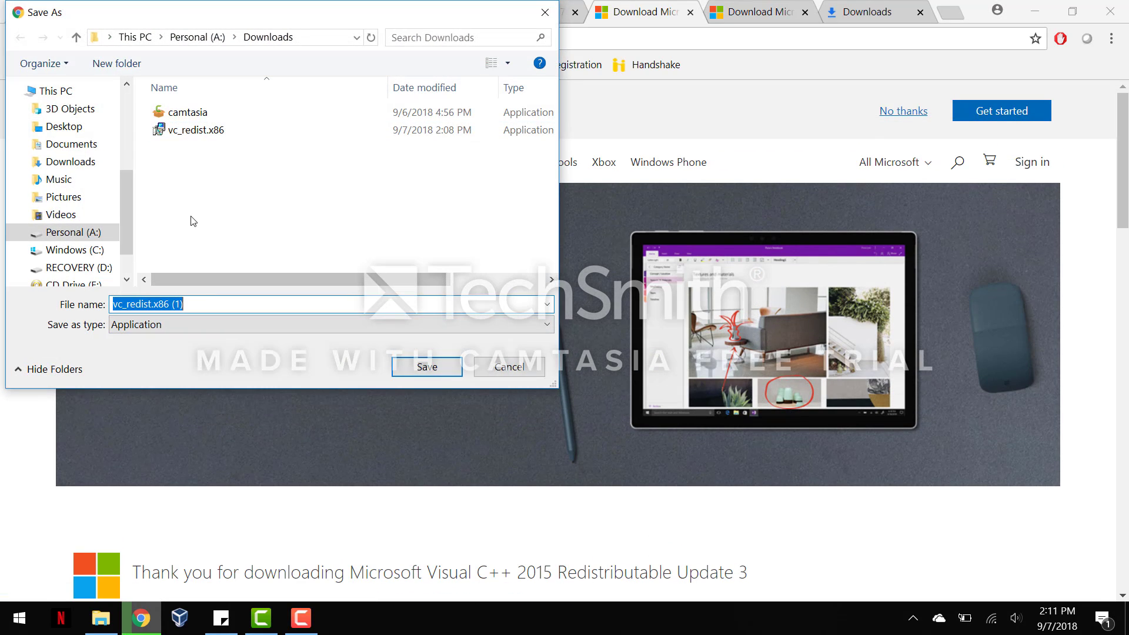
{"action": "left_click", "coordinate": [509, 367]}
Run the previously downloaded vc_redist.x86 installer from its folder, cancel the setup and close the folder window
{"action": "left_click", "coordinate": [835, 11]}
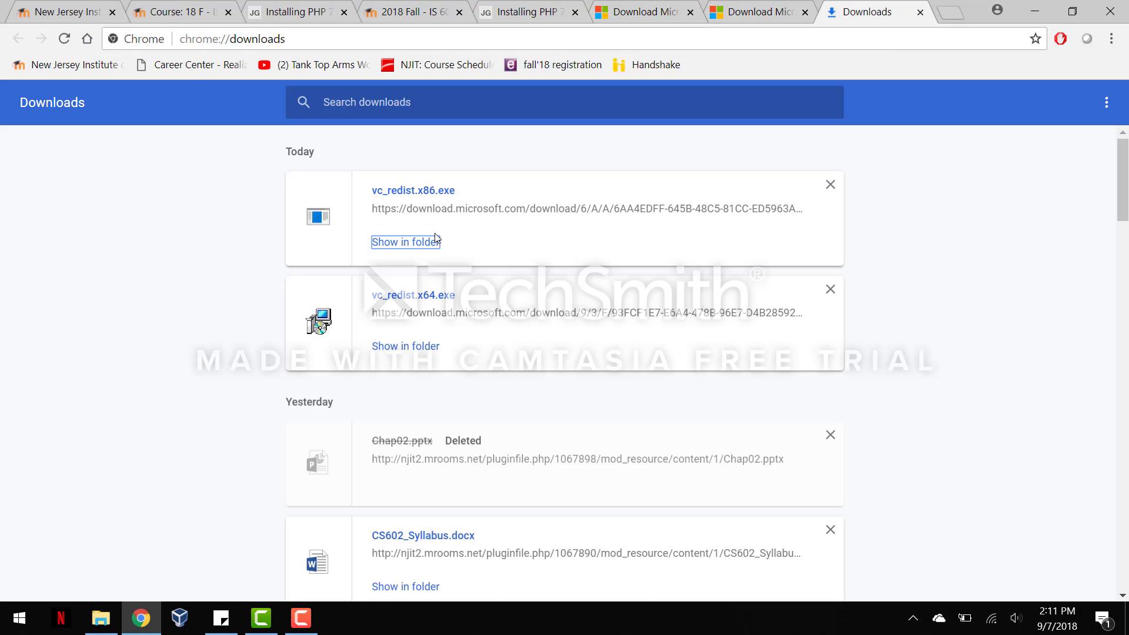
{"action": "left_click", "coordinate": [408, 244]}
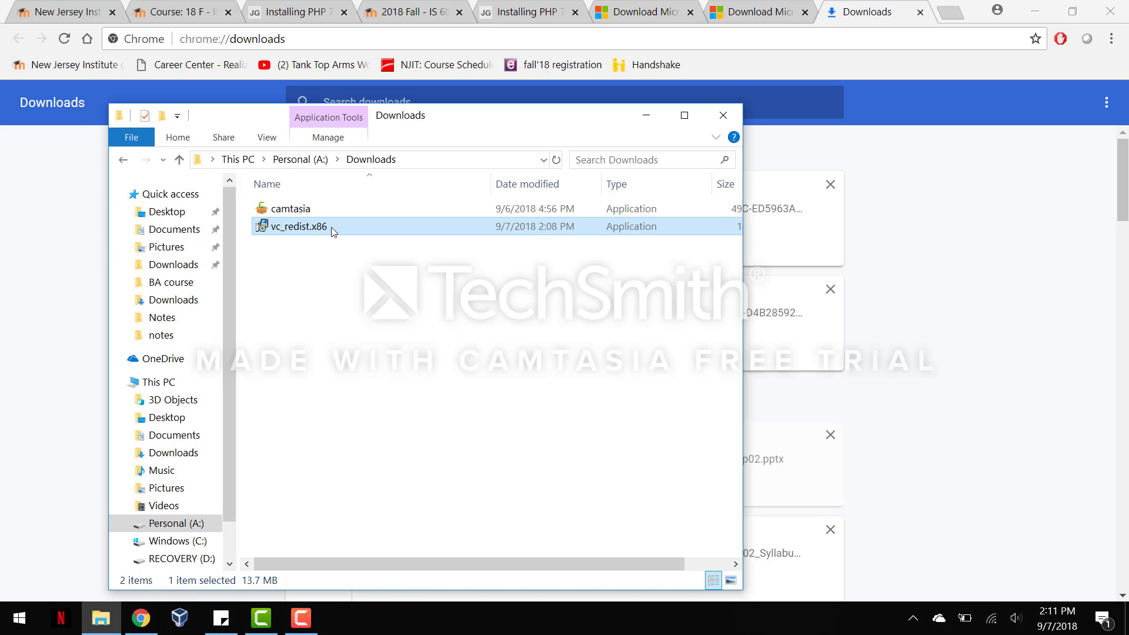
{"action": "double_click", "coordinate": [299, 227]}
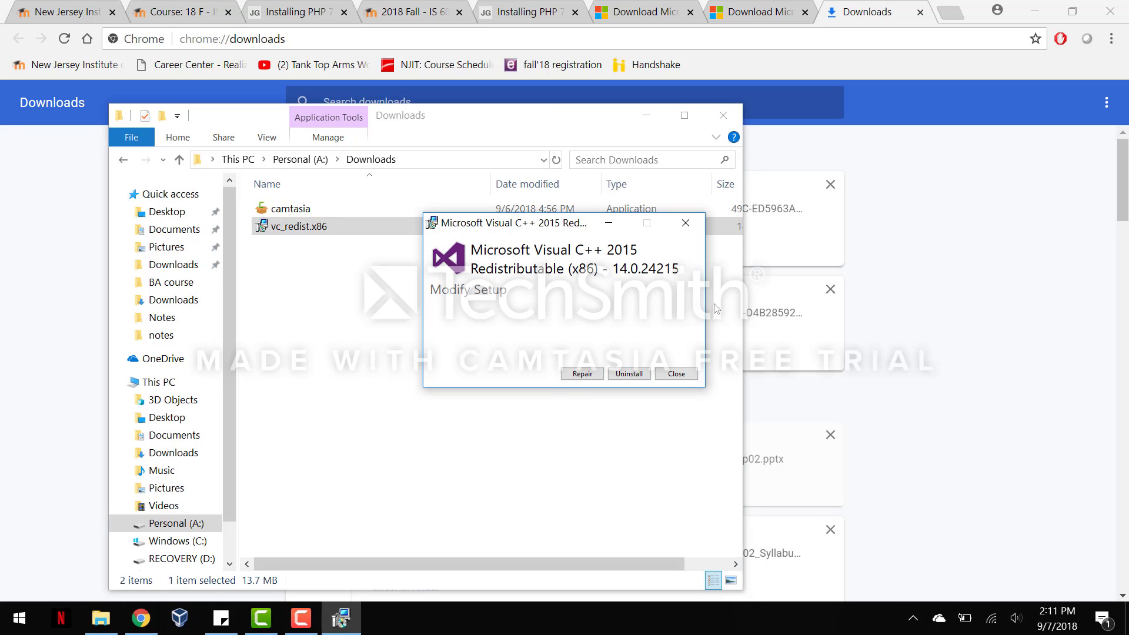
{"action": "left_click", "coordinate": [680, 228]}
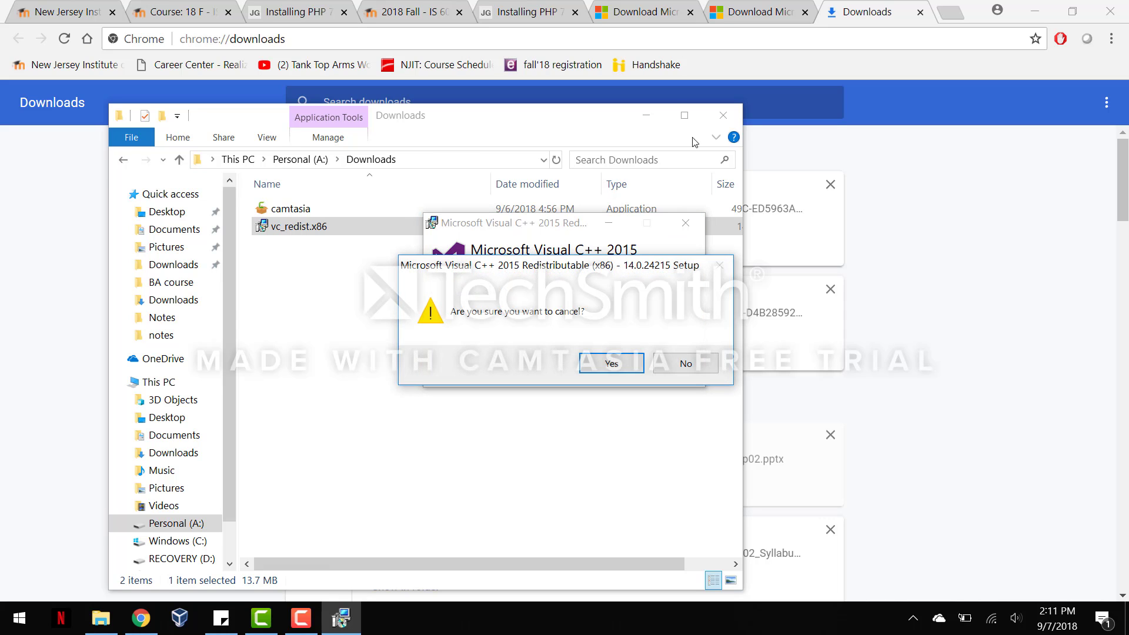
{"action": "left_click", "coordinate": [673, 368]}
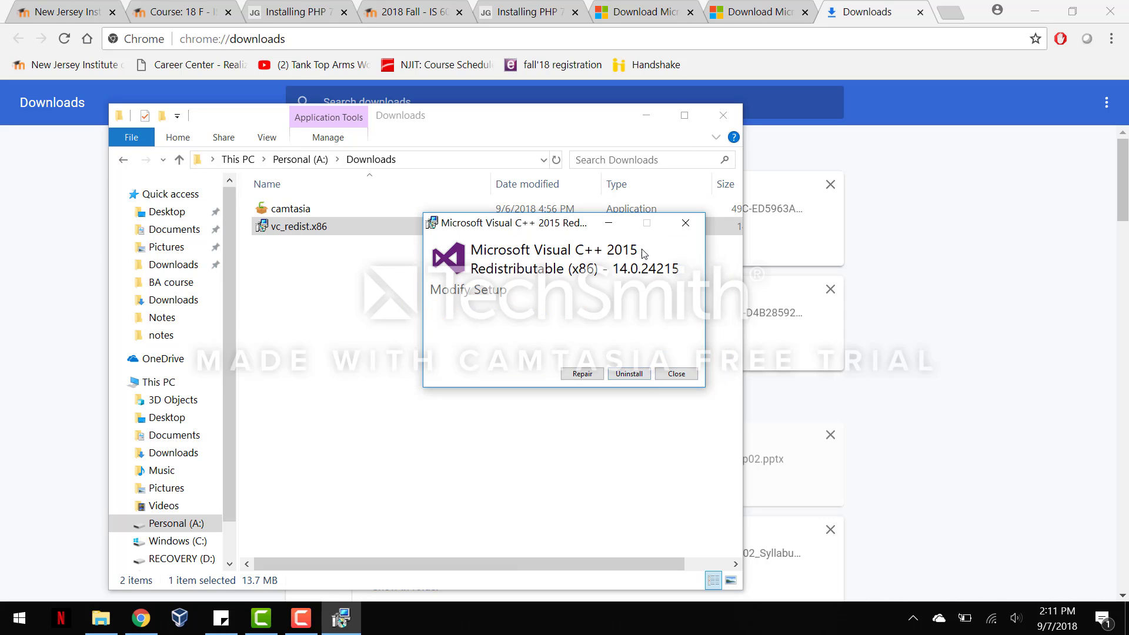
{"action": "left_click", "coordinate": [686, 223]}
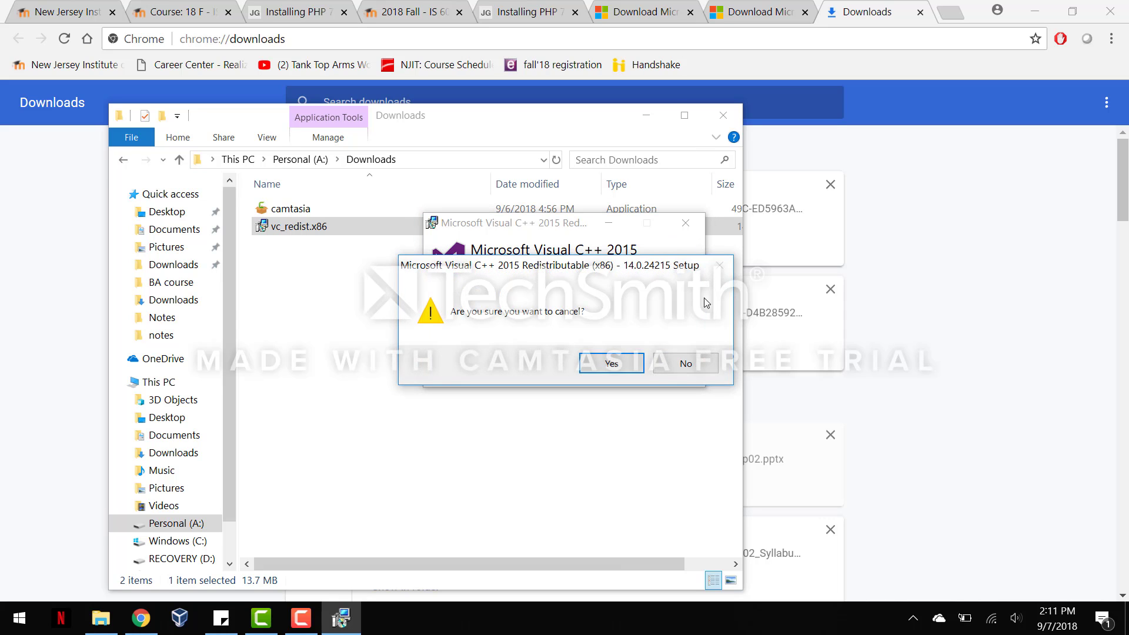
{"action": "left_click", "coordinate": [597, 371]}
{"action": "left_click", "coordinate": [723, 115]}
Return to the PHP installation article and open its Download PHP for Windows link in a new tab
{"action": "left_click", "coordinate": [663, 8]}
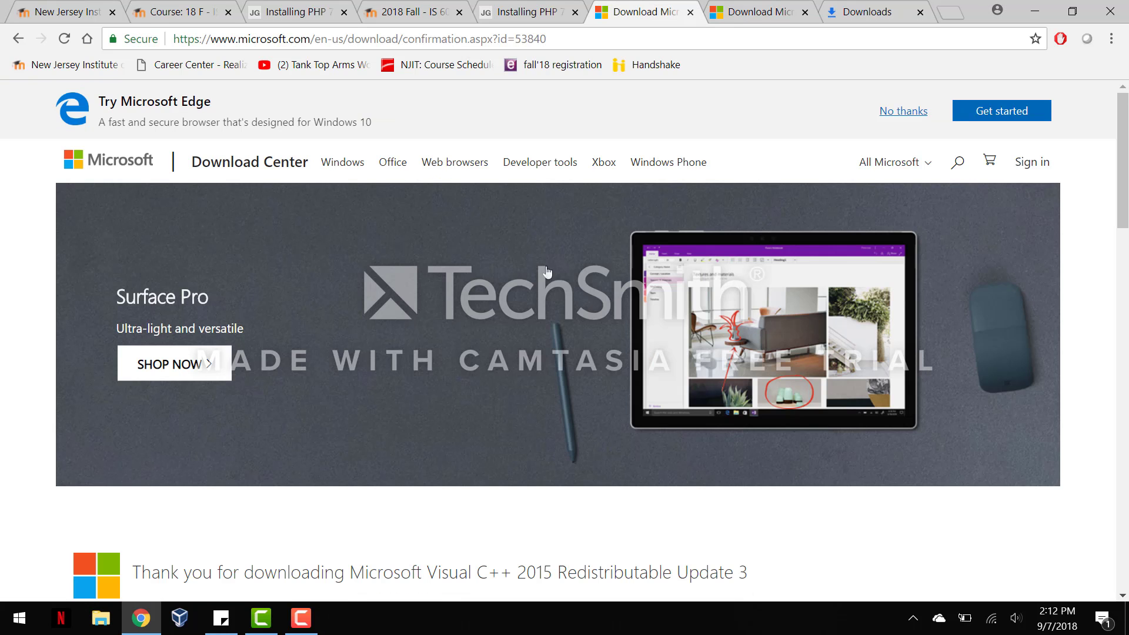
{"action": "left_click", "coordinate": [526, 12]}
{"action": "scroll", "coordinate": [452, 381], "scroll_direction": "down", "scroll_amount": 1}
{"action": "scroll", "coordinate": [451, 381], "scroll_direction": "down", "scroll_amount": 1}
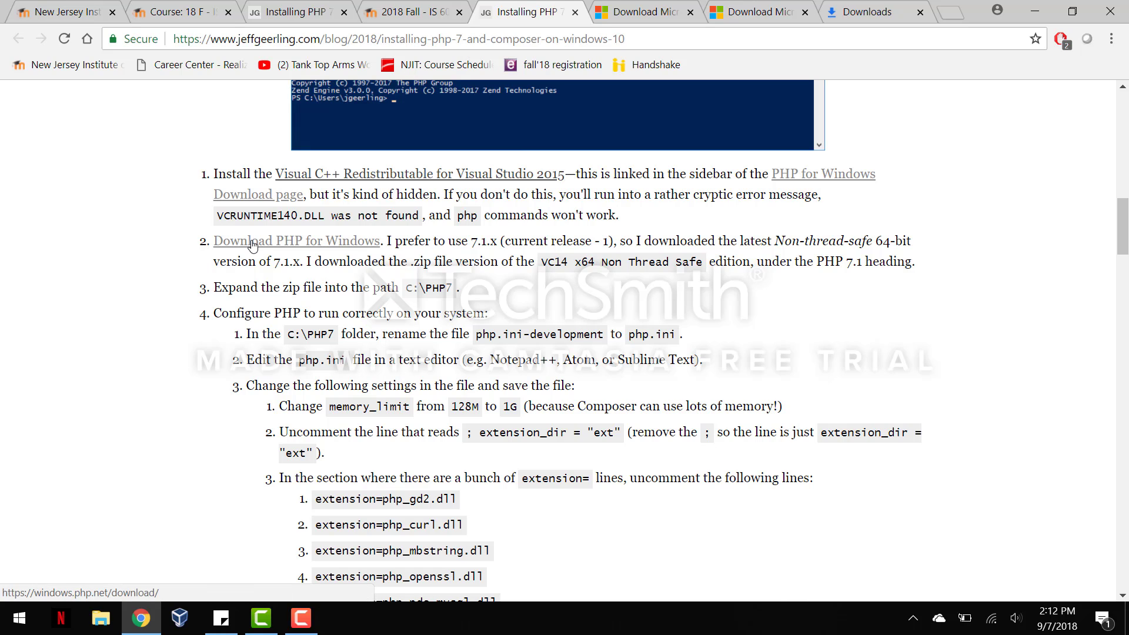
{"action": "left_click", "coordinate": [270, 246]}
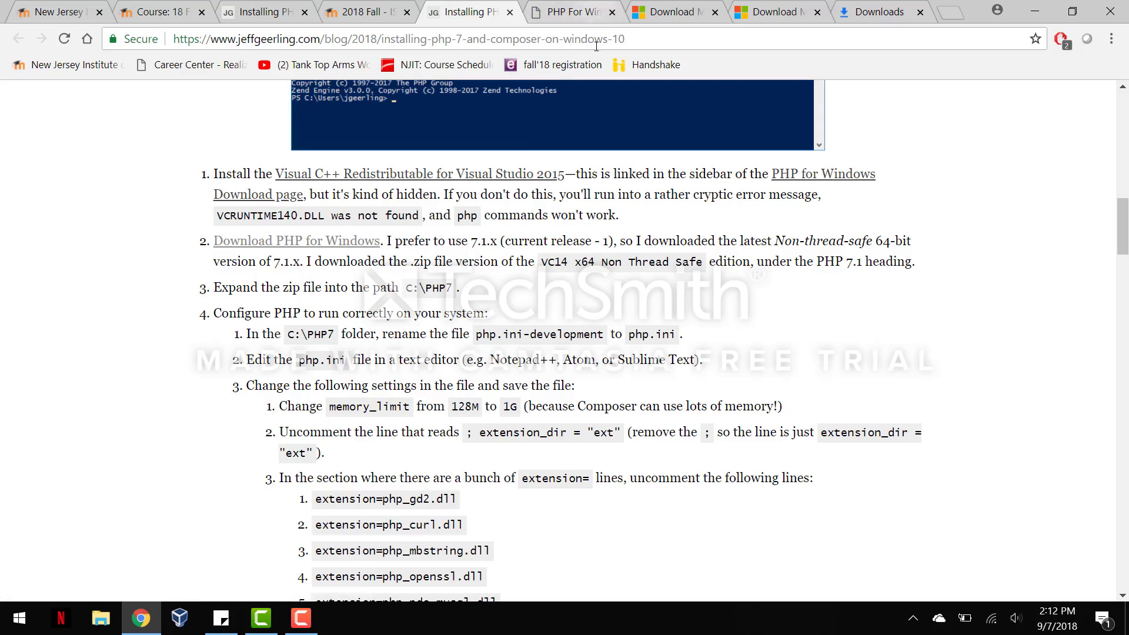
{"action": "left_click", "coordinate": [570, 12]}
Find the PHP 7.1 builds on the download page and check them against the edition recommended in step 2 of the article
{"action": "scroll", "coordinate": [529, 381], "scroll_direction": "down", "scroll_amount": 4}
{"action": "scroll", "coordinate": [530, 388], "scroll_direction": "down", "scroll_amount": 8}
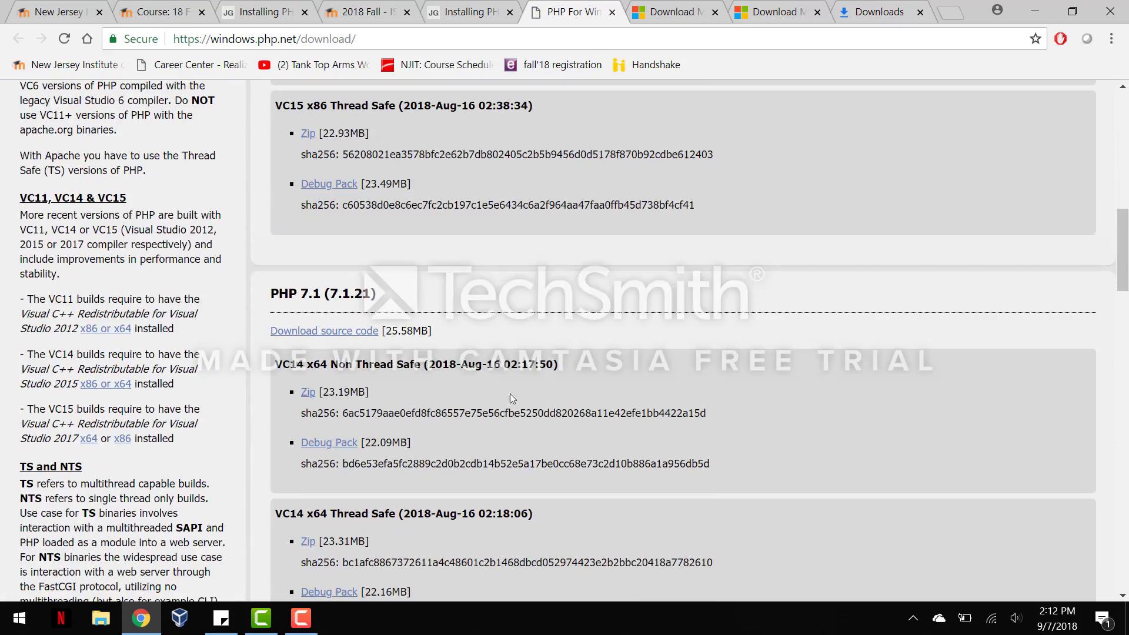
{"action": "scroll", "coordinate": [373, 378], "scroll_direction": "down", "scroll_amount": 3}
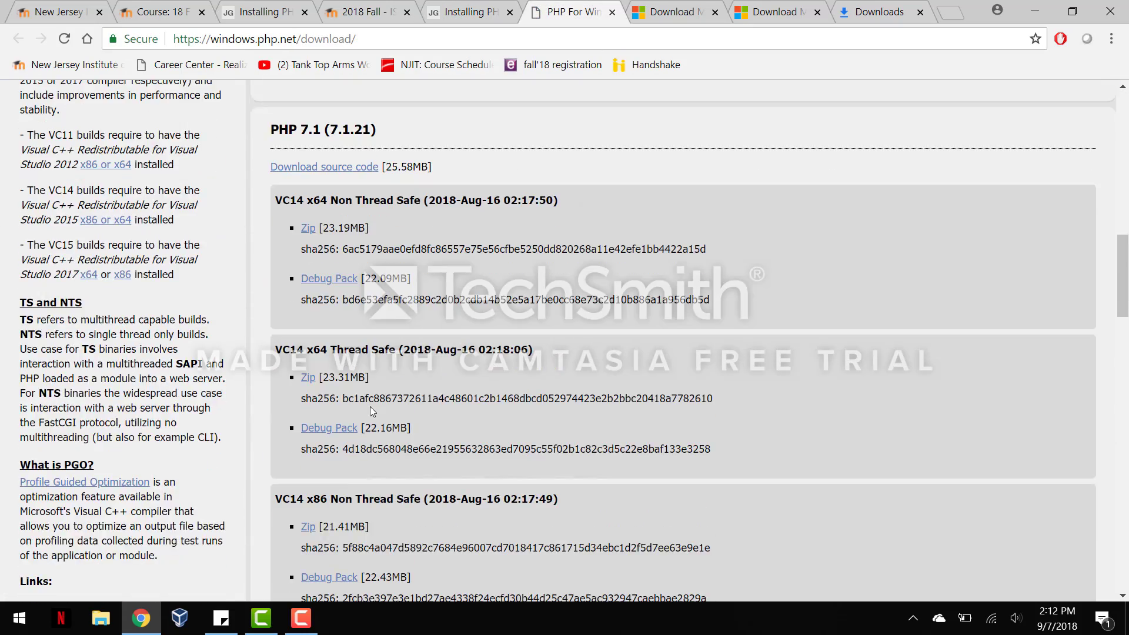
{"action": "left_click", "coordinate": [468, 12]}
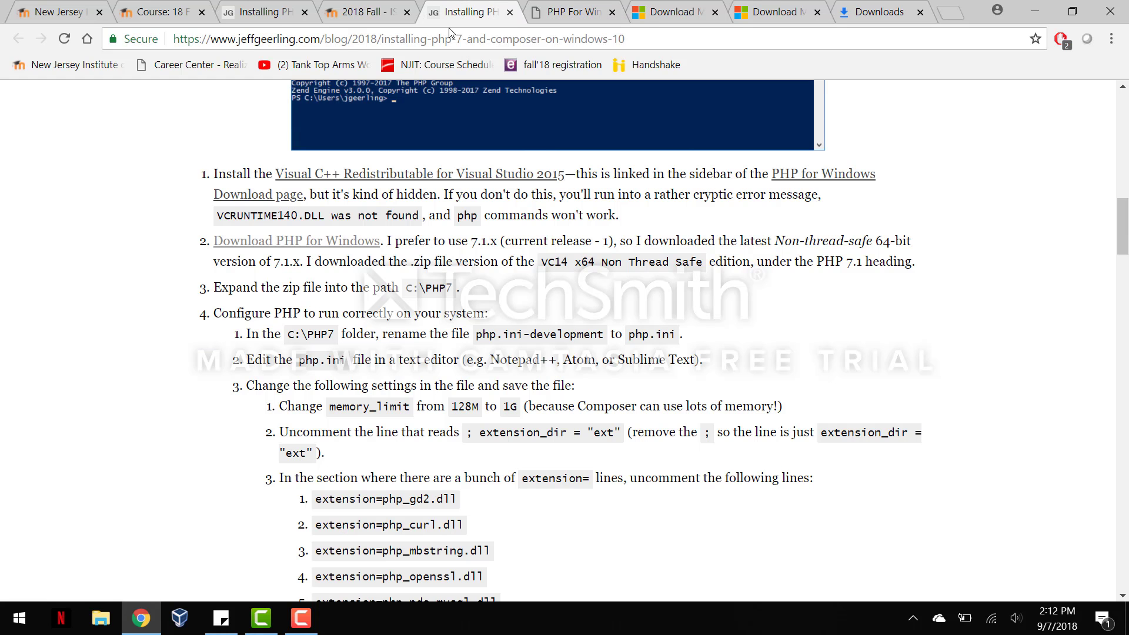
{"action": "left_click_drag", "start_coordinate": [580, 262], "coordinate": [703, 262]}
{"action": "left_click", "coordinate": [567, 11]}
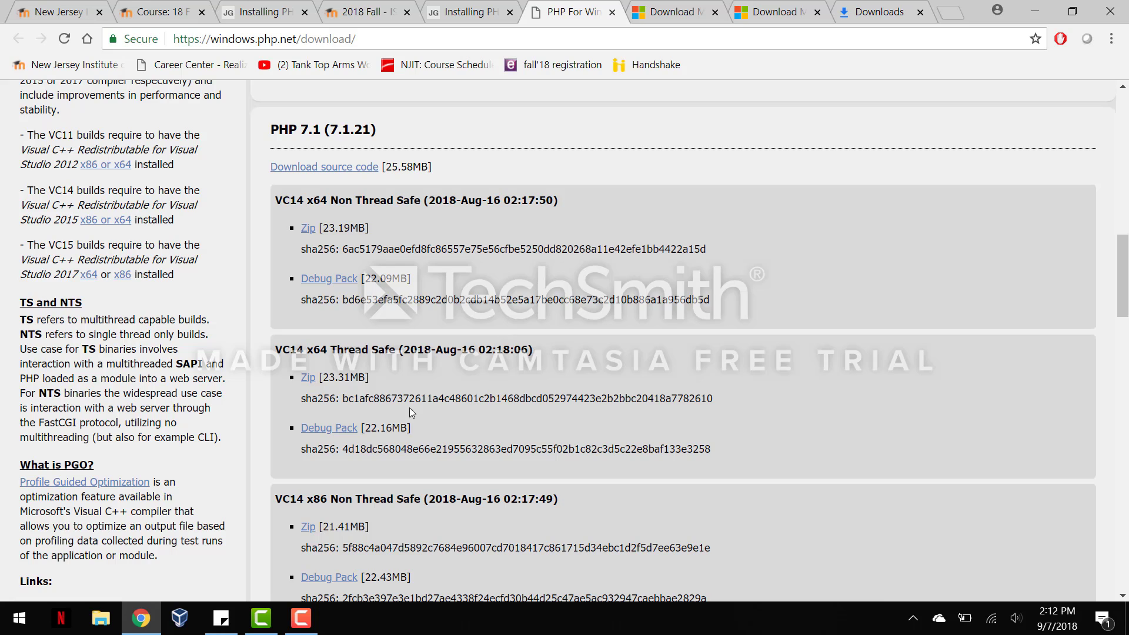
Download the PHP 7.1 VC14 x64 Non Thread Safe zip as php-7.1.21-nts-Win32-VC14-x64 into the Downloads folder
{"action": "left_click", "coordinate": [308, 230]}
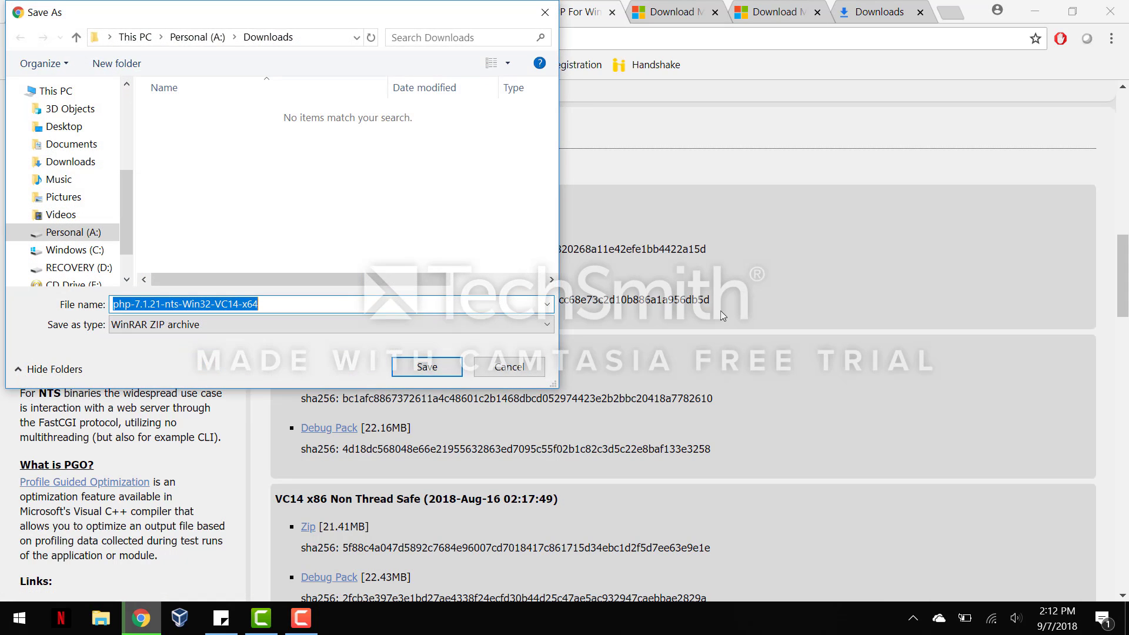
{"action": "left_click", "coordinate": [427, 366]}
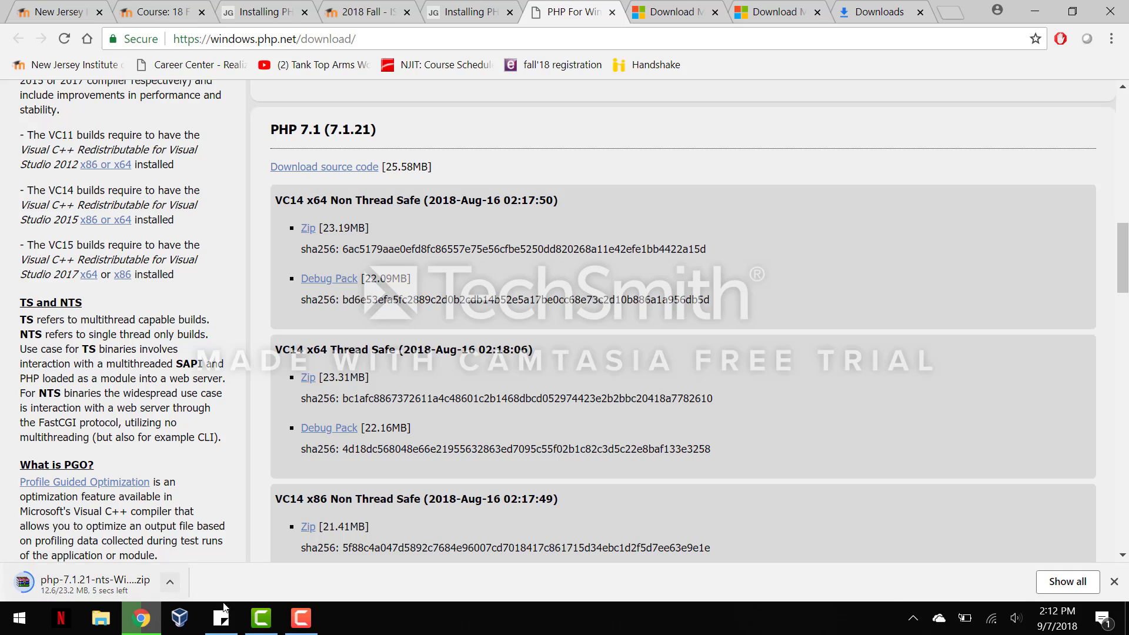
{"action": "mouse_move", "coordinate": [263, 629]}
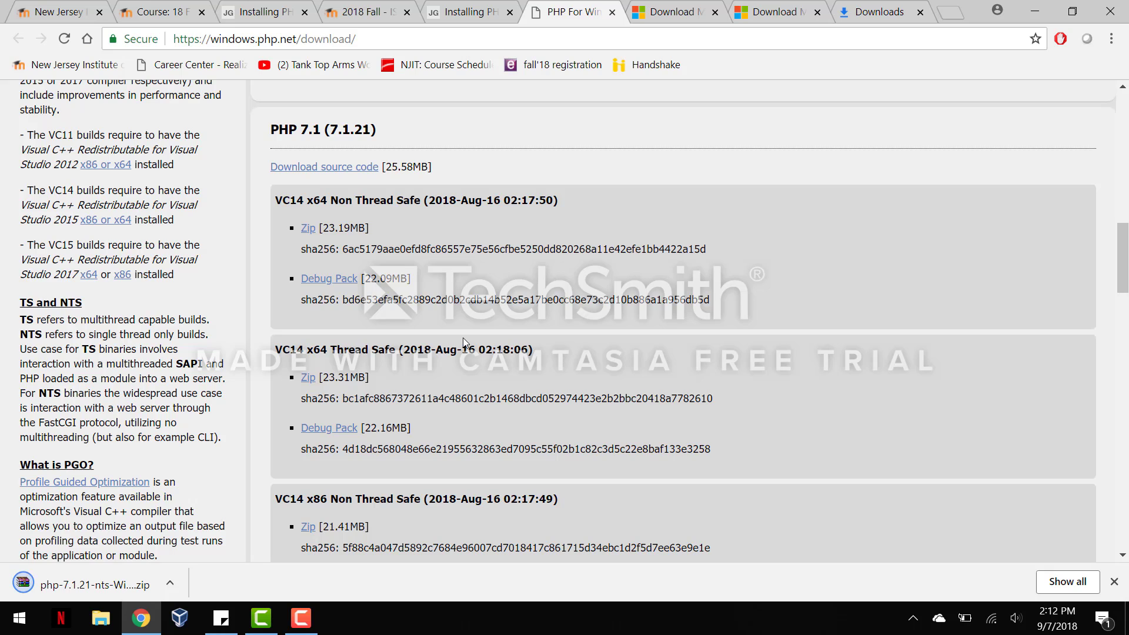
Show the downloaded PHP zip in its folder and extract it there into a php-7.1.21-nts-Win32-VC14-x64 folder
{"action": "key", "text": "ctrl+j"}
{"action": "left_click", "coordinate": [397, 242]}
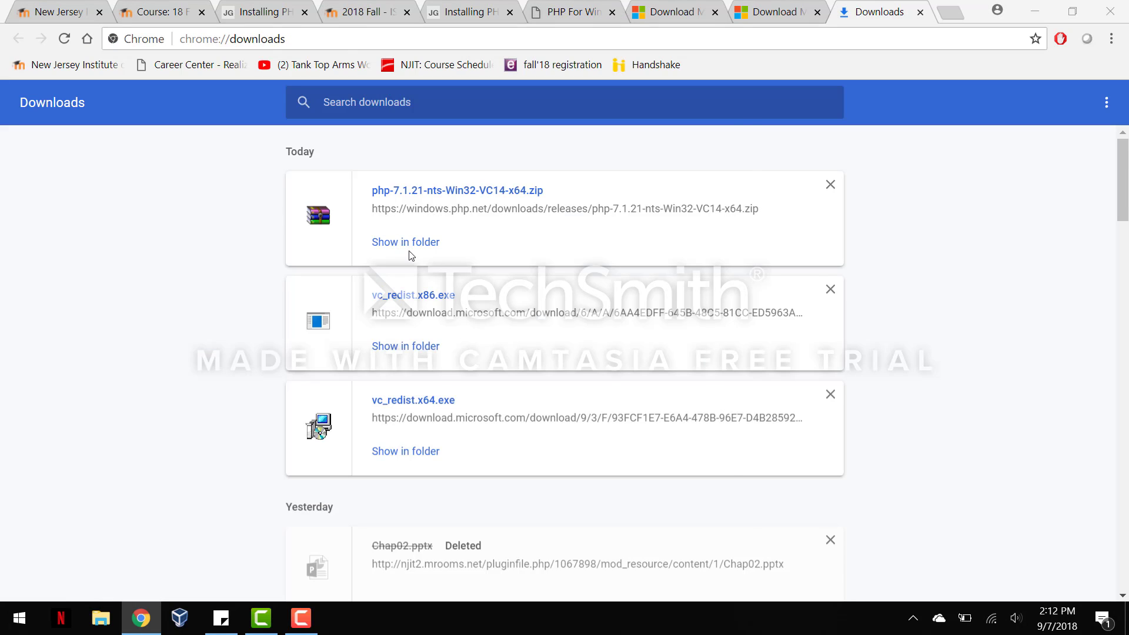
{"action": "right_click", "coordinate": [338, 231]}
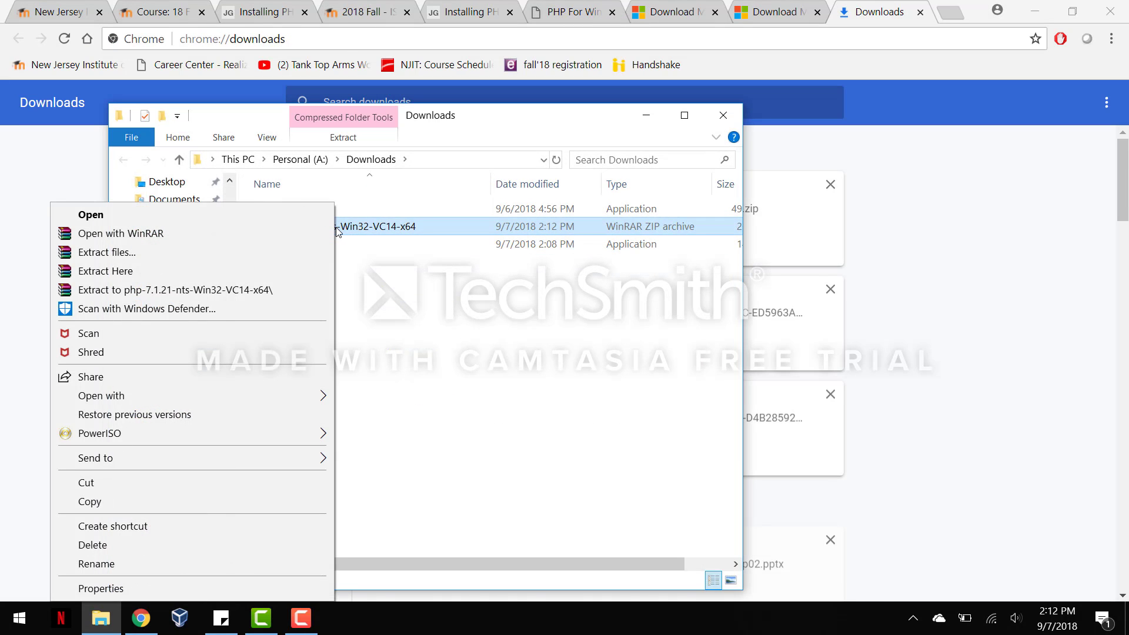
{"action": "left_click", "coordinate": [203, 290]}
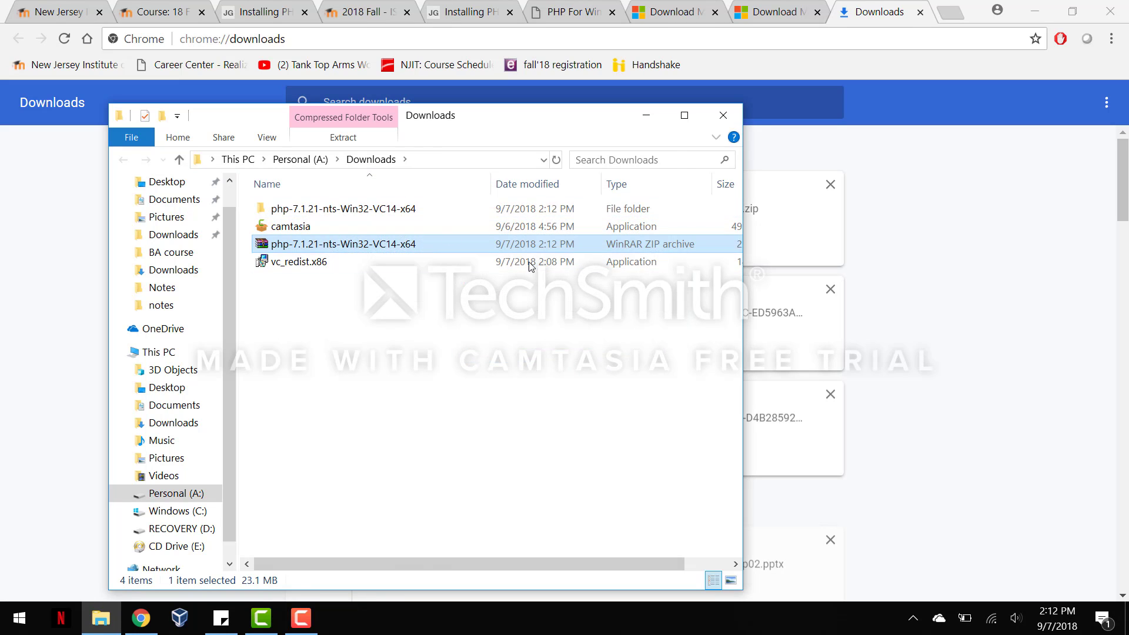
Return to the PHP installation article and check the target folder path given in steps 3 and 4
{"action": "left_click", "coordinate": [913, 301]}
{"action": "left_click", "coordinate": [450, 12]}
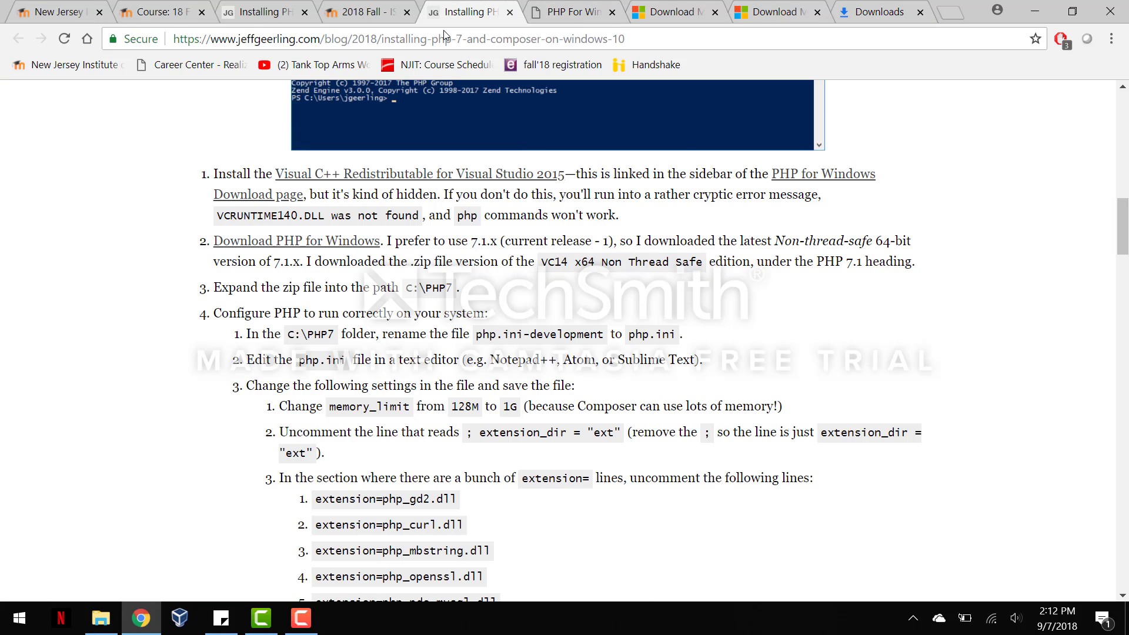
{"action": "scroll", "coordinate": [494, 432], "scroll_direction": "down", "scroll_amount": 2}
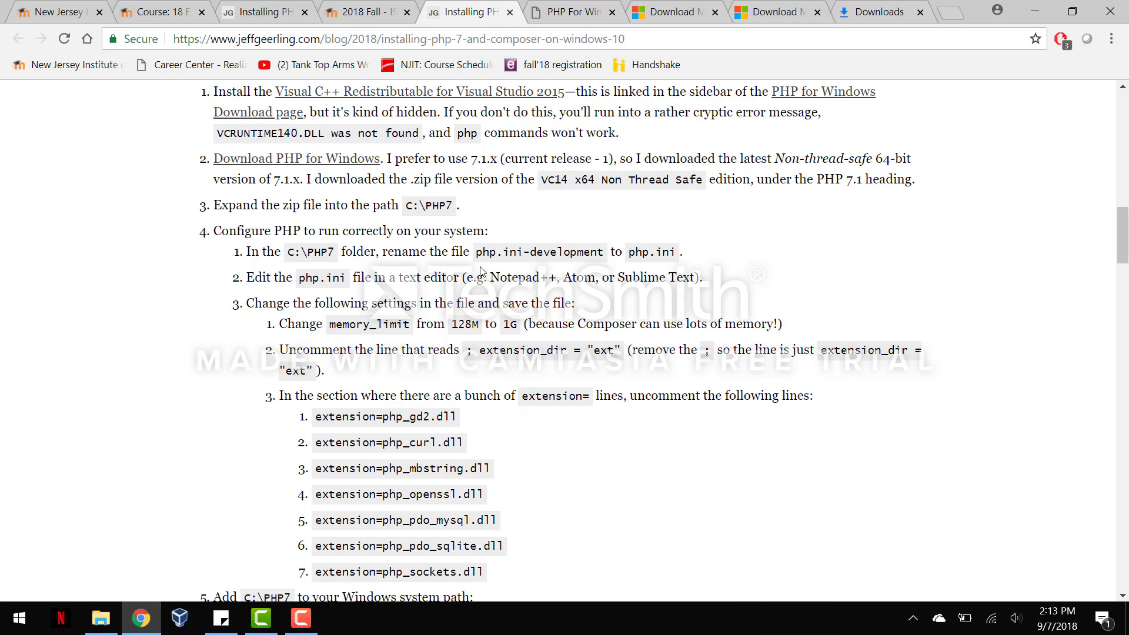
{"action": "left_click_drag", "start_coordinate": [289, 252], "coordinate": [333, 252]}
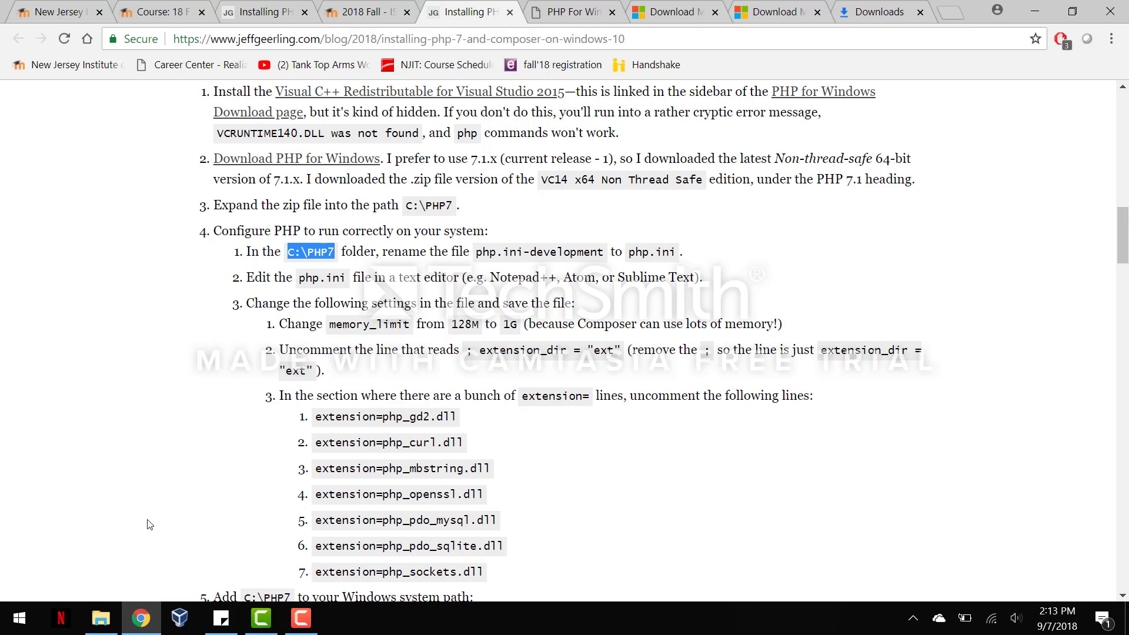
Create a folder named PHP7 at the root of the Windows (C:) drive, matching the path in the article
{"action": "left_click", "coordinate": [106, 616]}
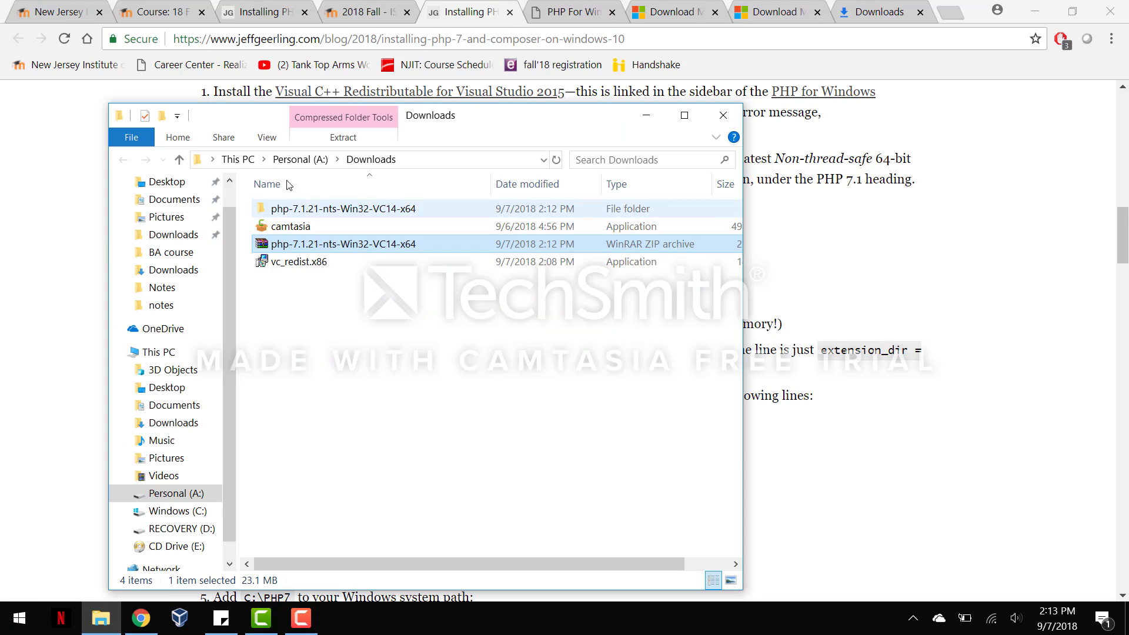
{"action": "left_click", "coordinate": [238, 159]}
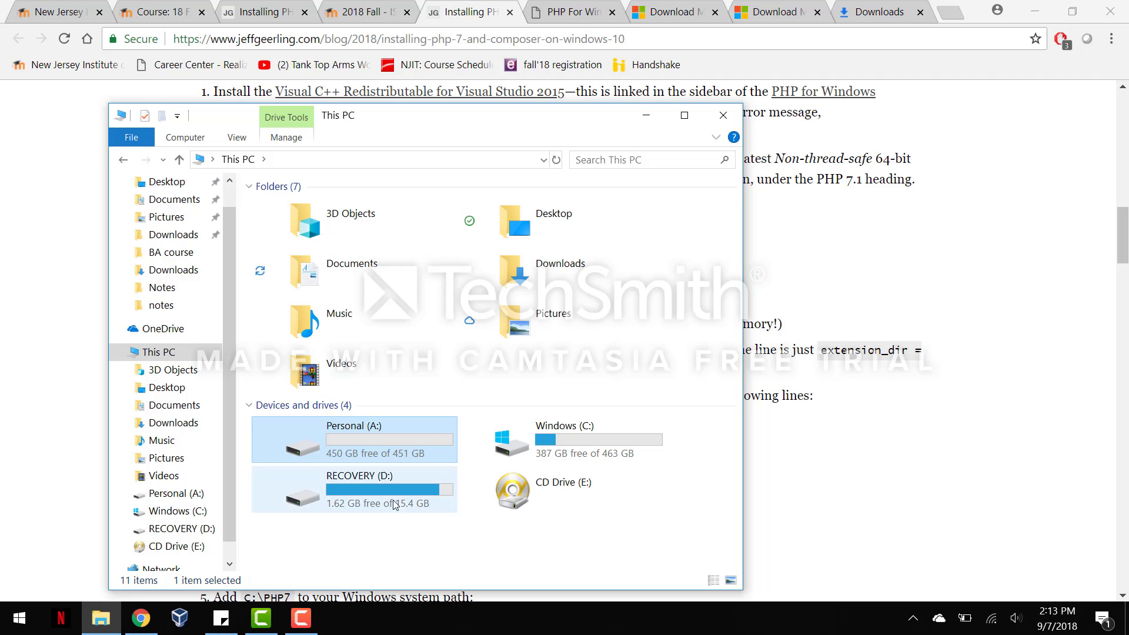
{"action": "double_click", "coordinate": [512, 444]}
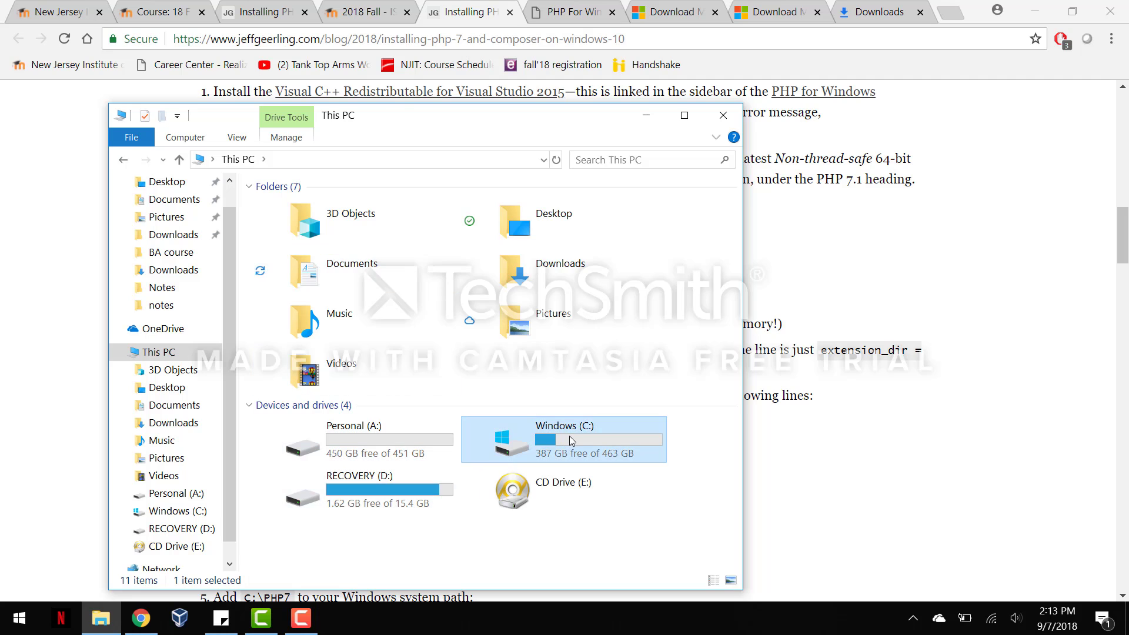
{"action": "left_click", "coordinate": [904, 462]}
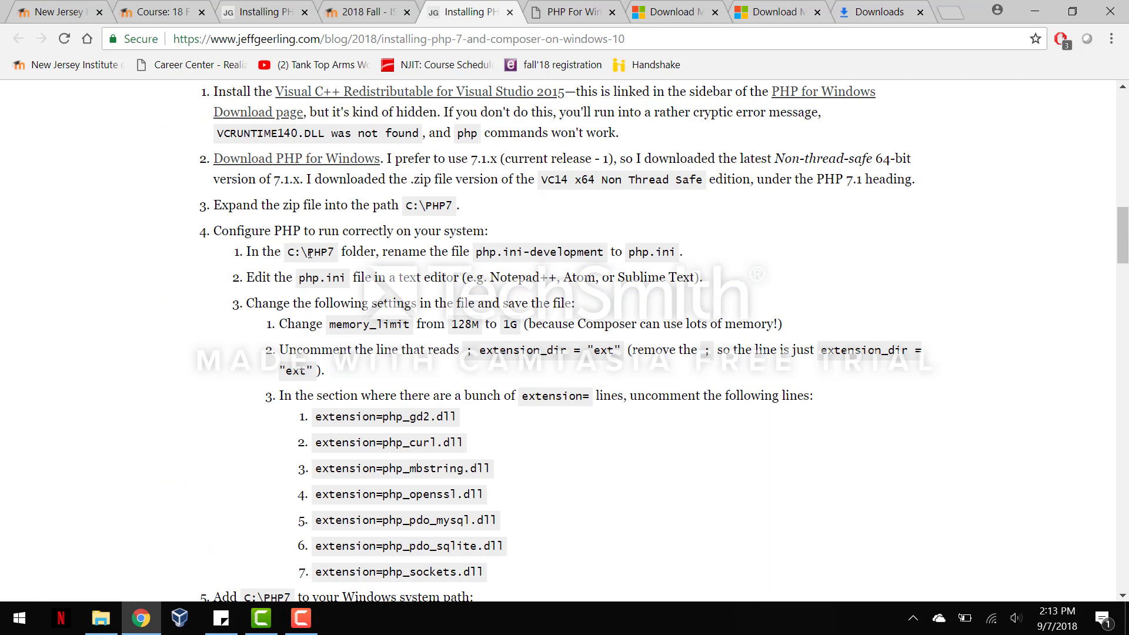
{"action": "left_click_drag", "start_coordinate": [308, 253], "coordinate": [335, 252]}
{"action": "key", "text": "alt+Tab"}
{"action": "right_click", "coordinate": [351, 381]}
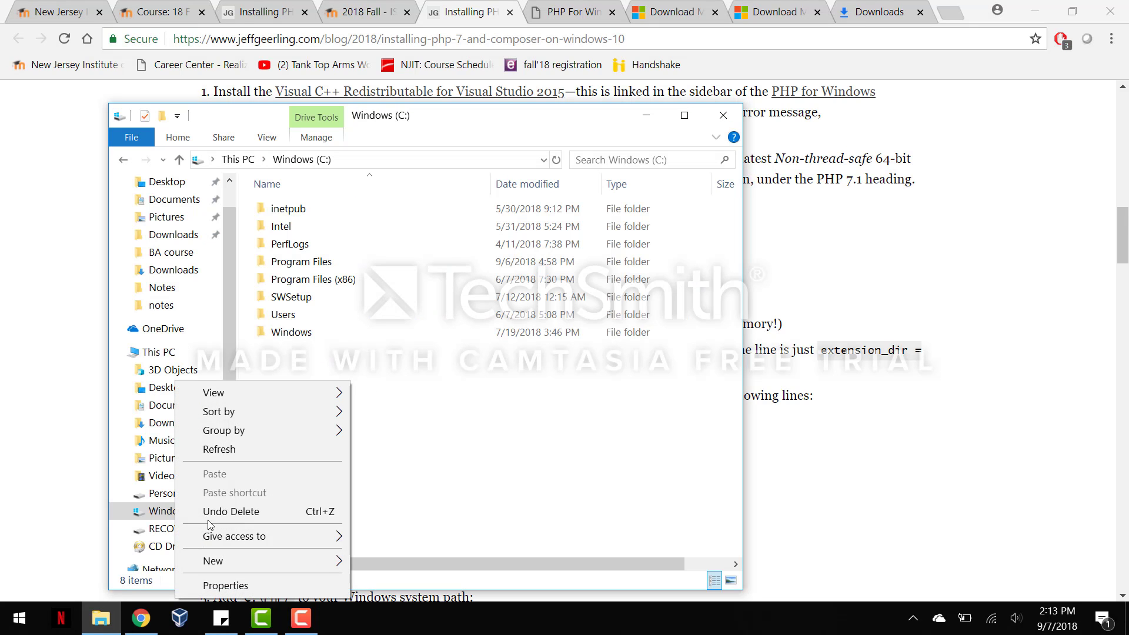
{"action": "mouse_move", "coordinate": [235, 565]}
{"action": "left_click", "coordinate": [376, 562]}
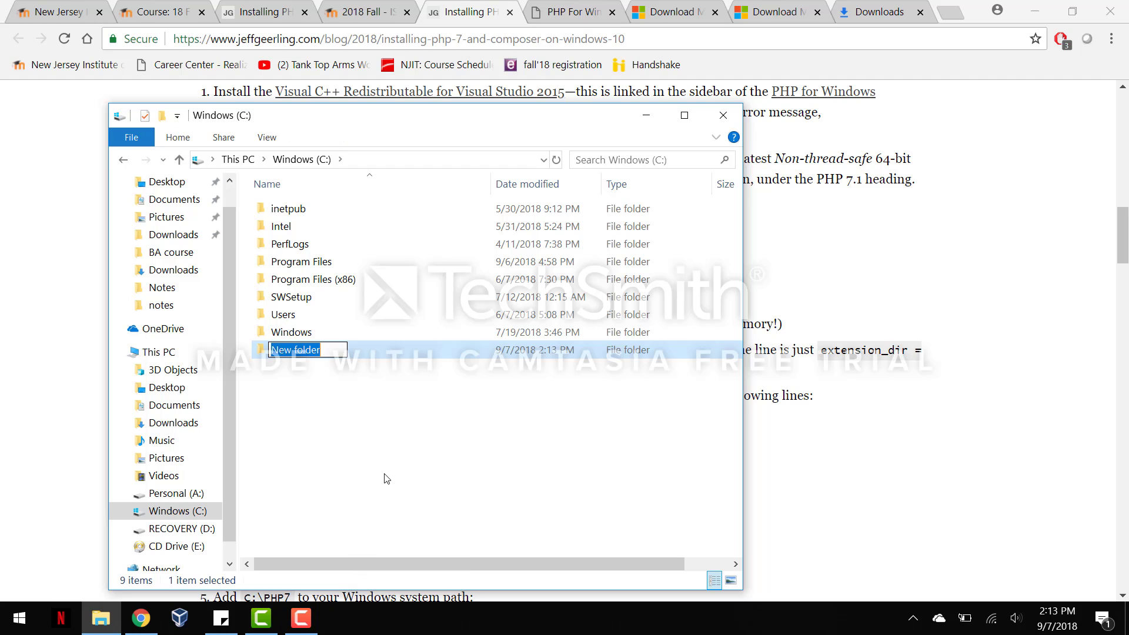
{"action": "type", "text": "PHP"}
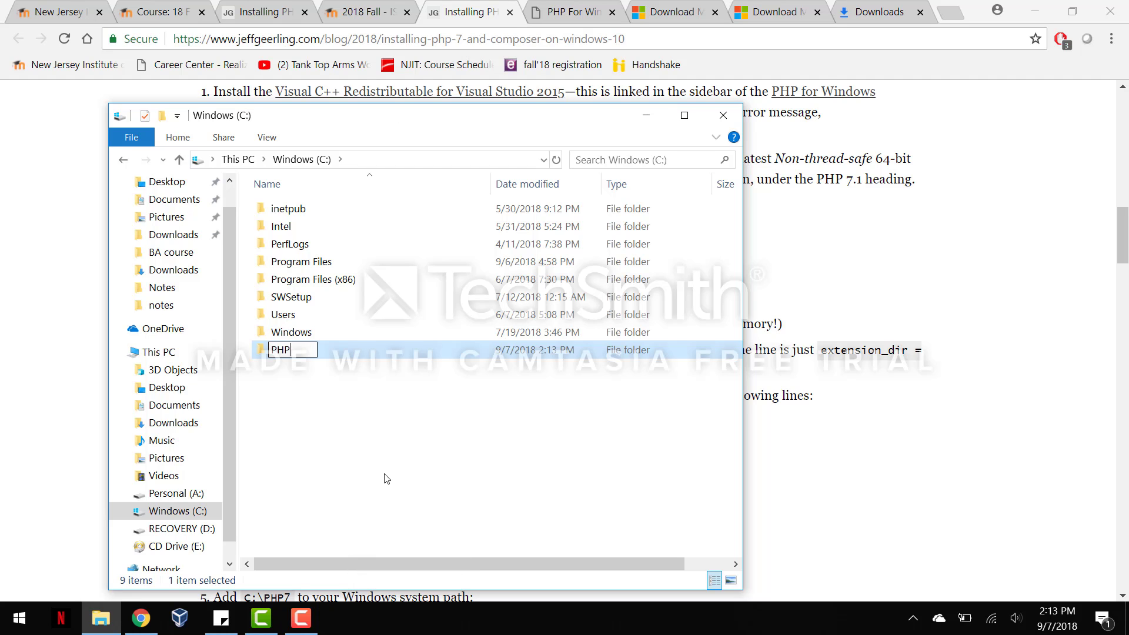
{"action": "type", "text": "7"}
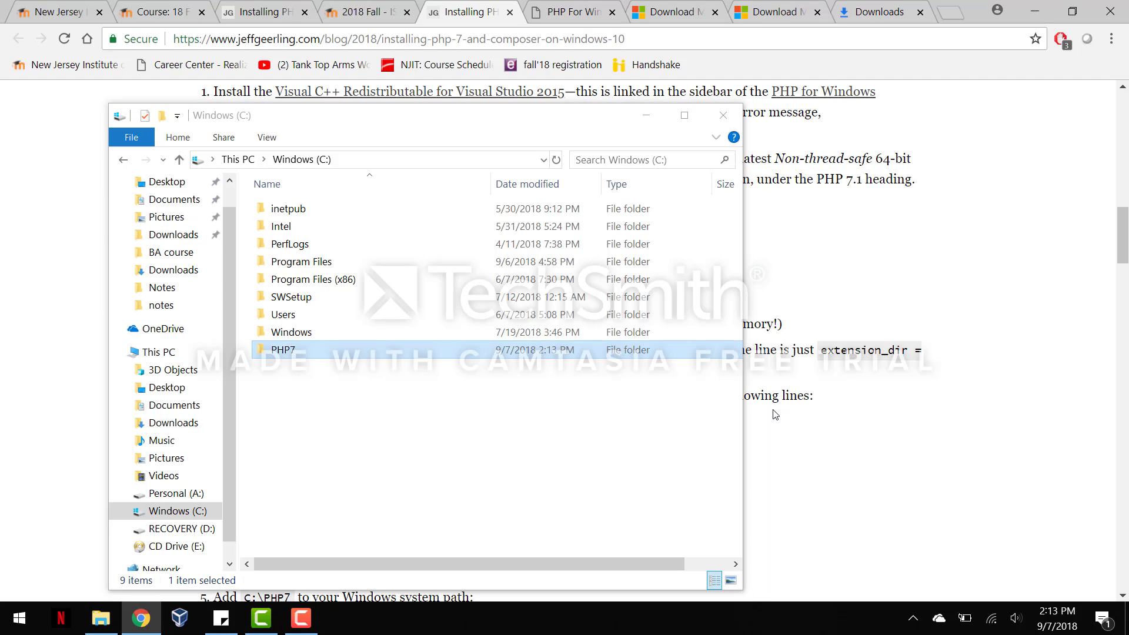
{"action": "left_click", "coordinate": [877, 445]}
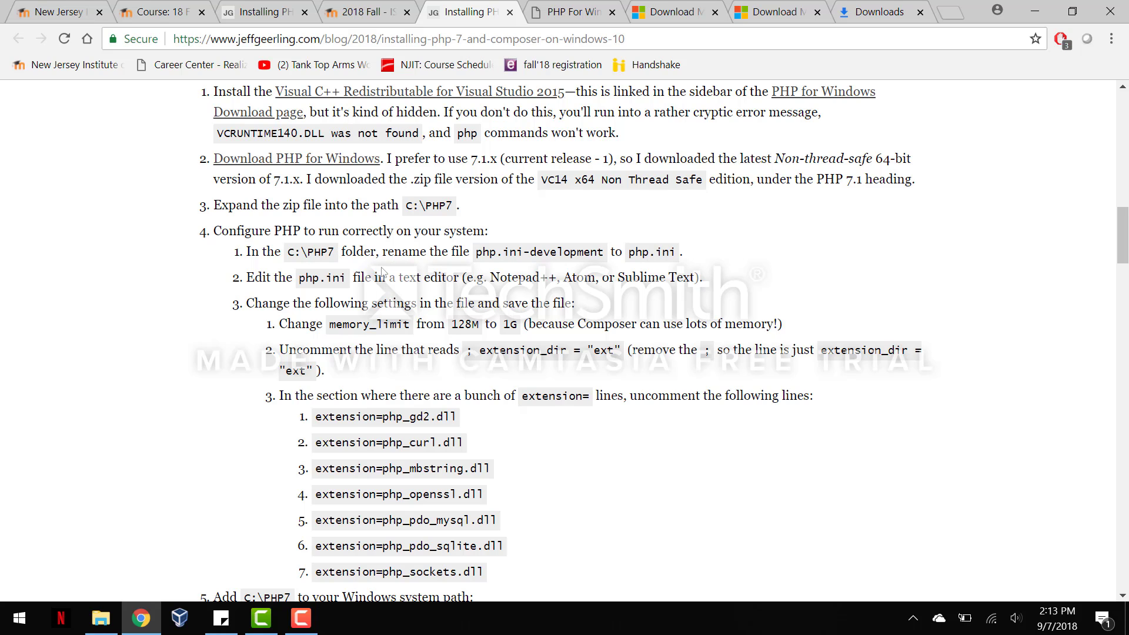
{"action": "left_click", "coordinate": [101, 617]}
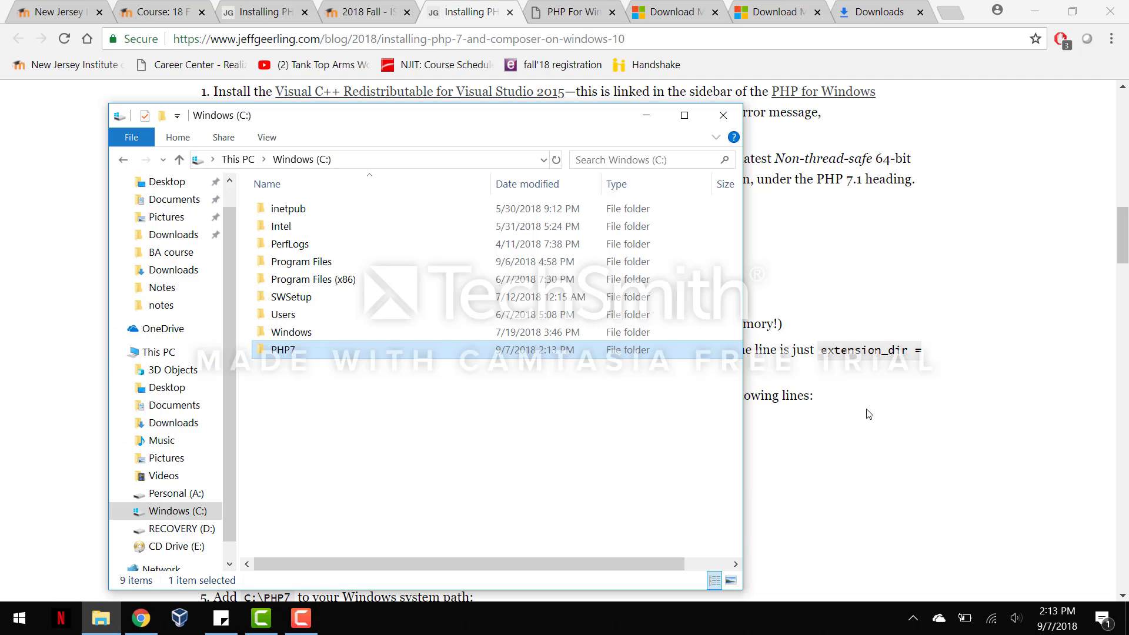
{"action": "left_click", "coordinate": [823, 438]}
{"action": "left_click", "coordinate": [103, 629]}
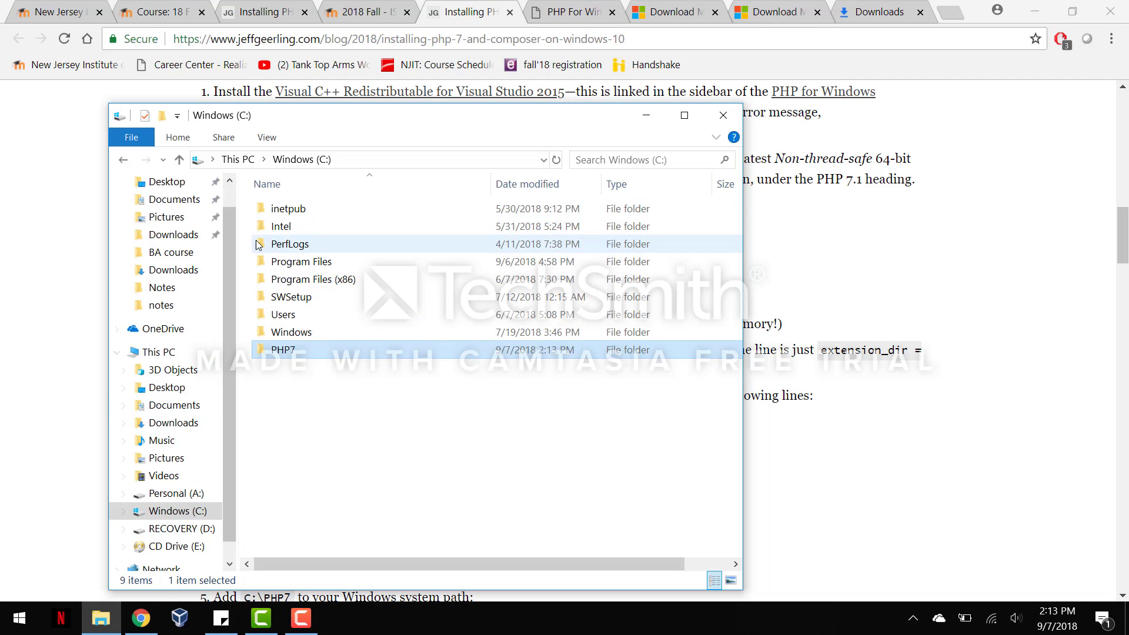
{"action": "scroll", "coordinate": [160, 473], "scroll_direction": "down", "scroll_amount": 1}
{"action": "left_click", "coordinate": [178, 412]}
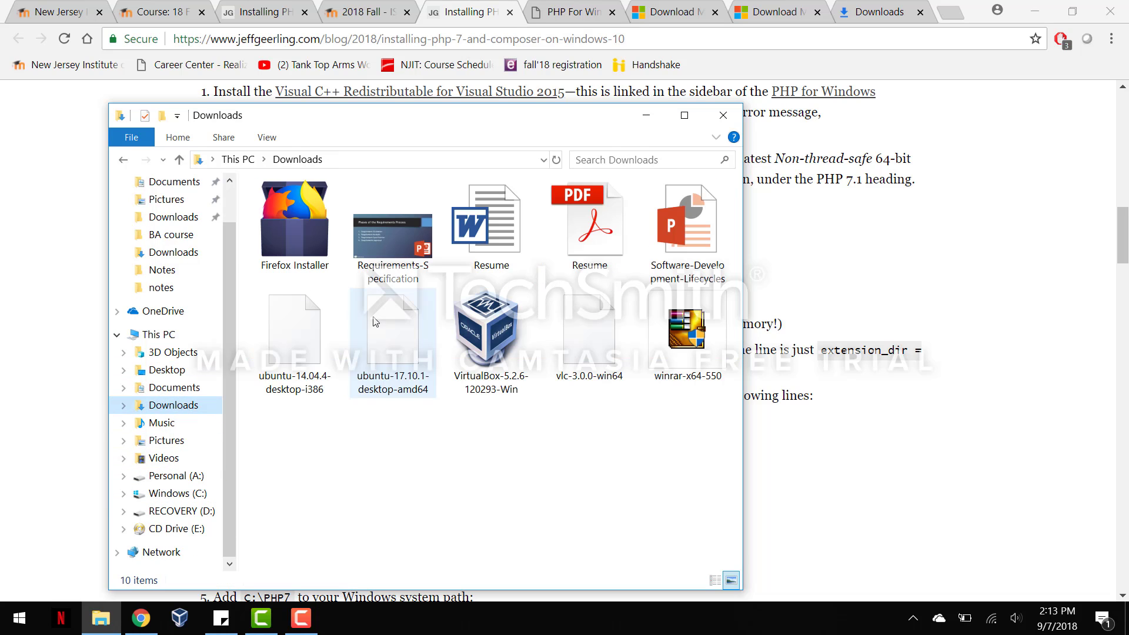
{"action": "left_click", "coordinate": [928, 242]}
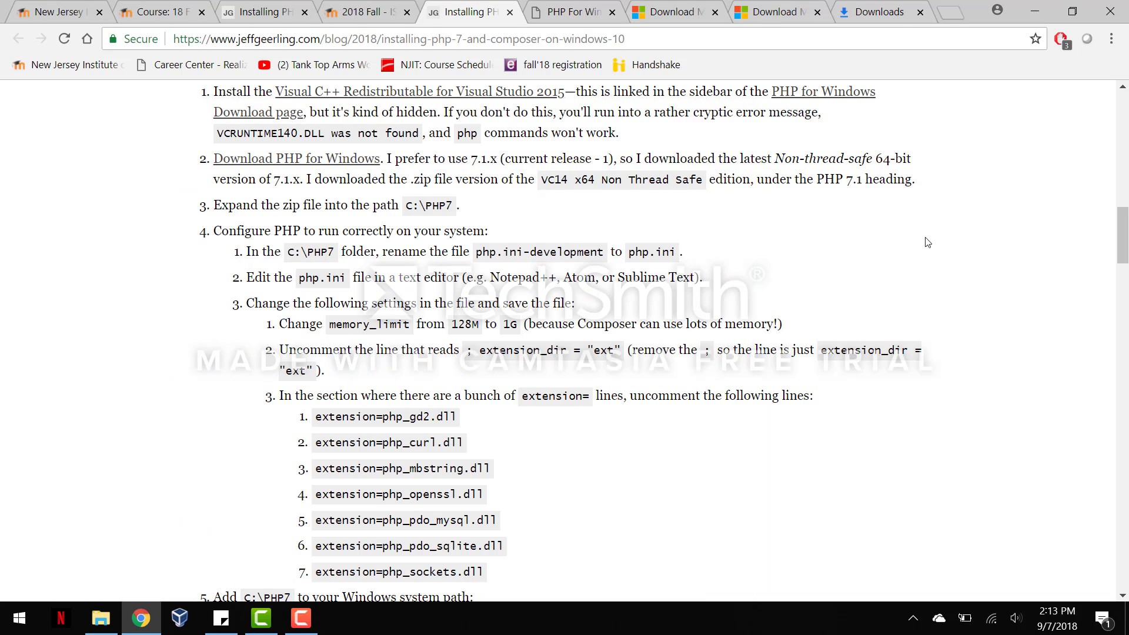
Open the extracted php-7.1.21-nts-Win32-VC14-x64 folder in the Downloads folder of drive A: and copy all its contents
{"action": "left_click", "coordinate": [773, 12]}
{"action": "left_click", "coordinate": [879, 12]}
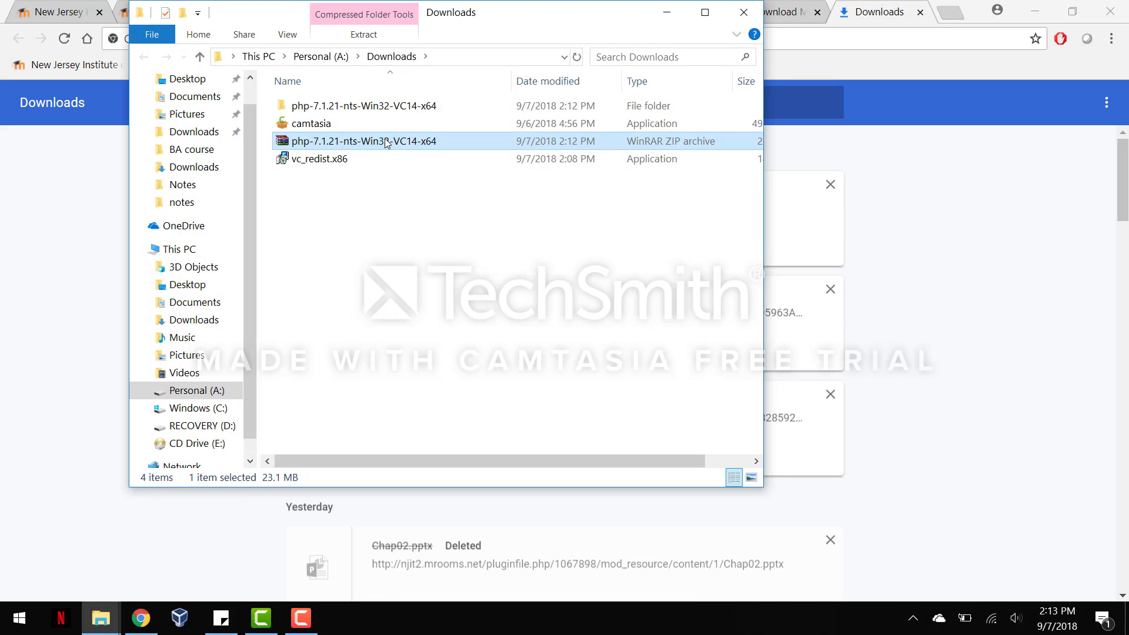
{"action": "double_click", "coordinate": [344, 109]}
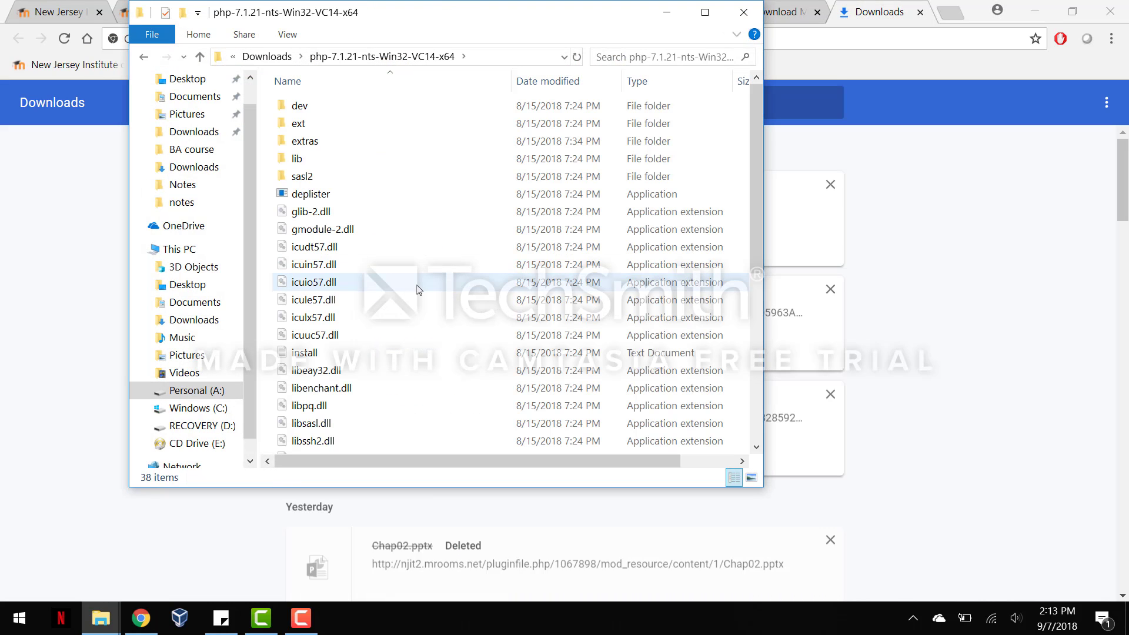
{"action": "key", "text": "ctrl+a"}
Paste the copied PHP files and folders into C:\PHP7
{"action": "left_click", "coordinate": [101, 618]}
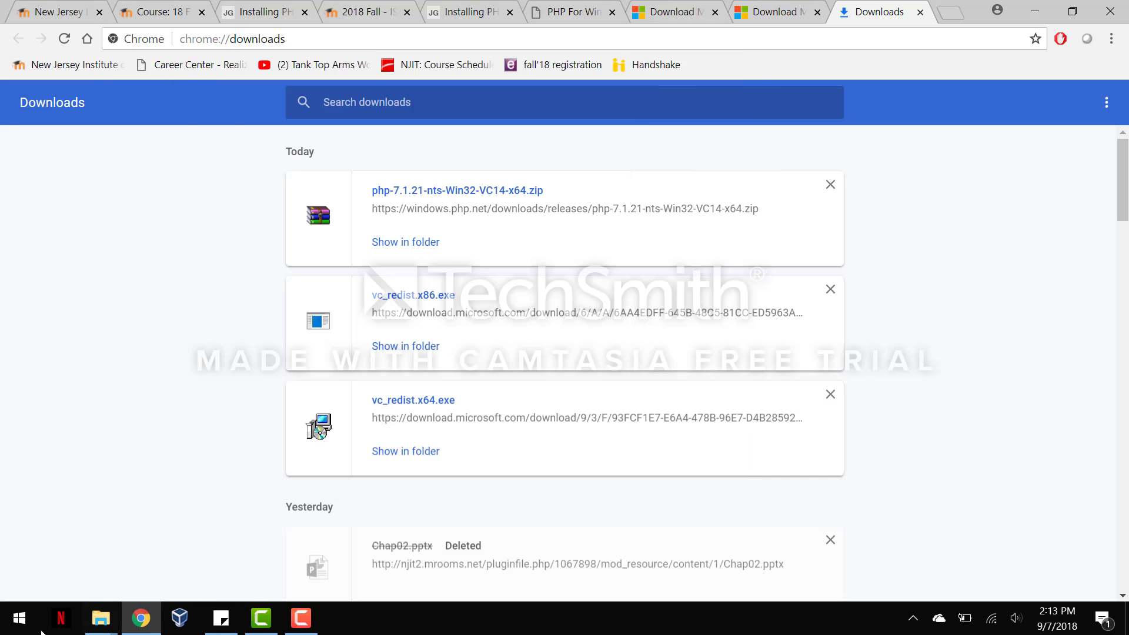
{"action": "left_click", "coordinate": [125, 619]}
{"action": "mouse_move", "coordinate": [101, 618]}
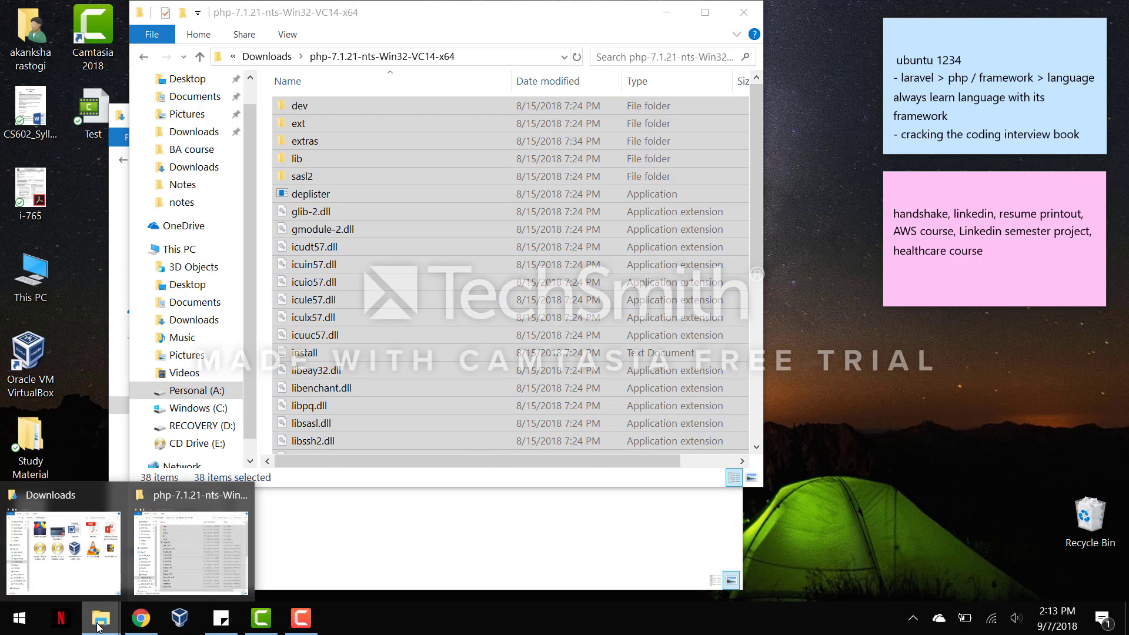
{"action": "left_click", "coordinate": [65, 586]}
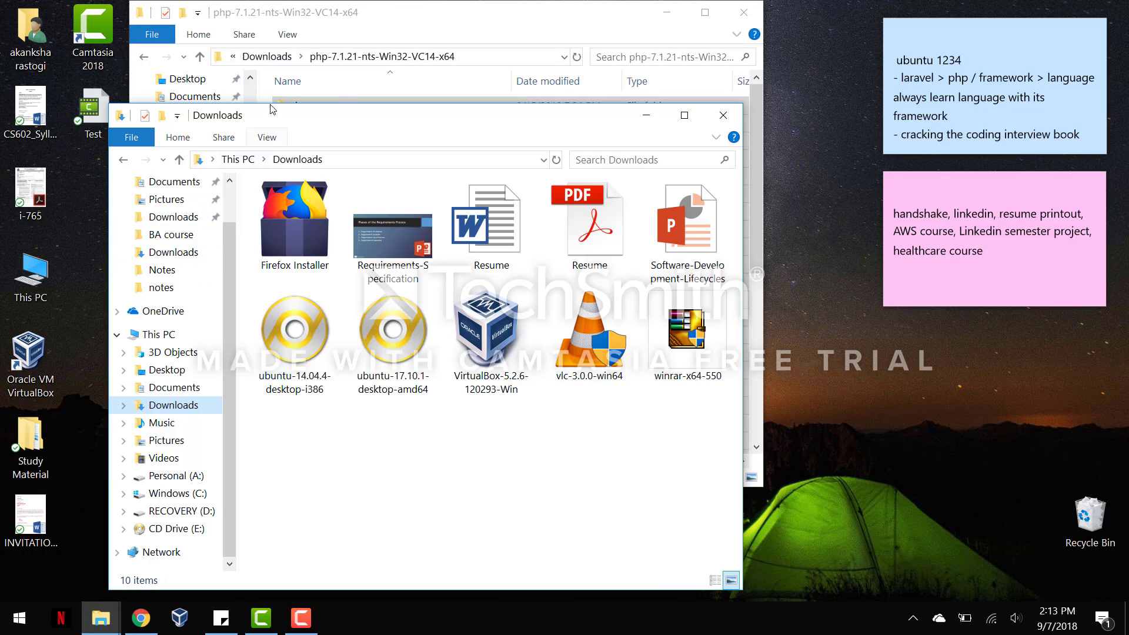
{"action": "left_click", "coordinate": [367, 79]}
{"action": "left_click", "coordinate": [267, 56]}
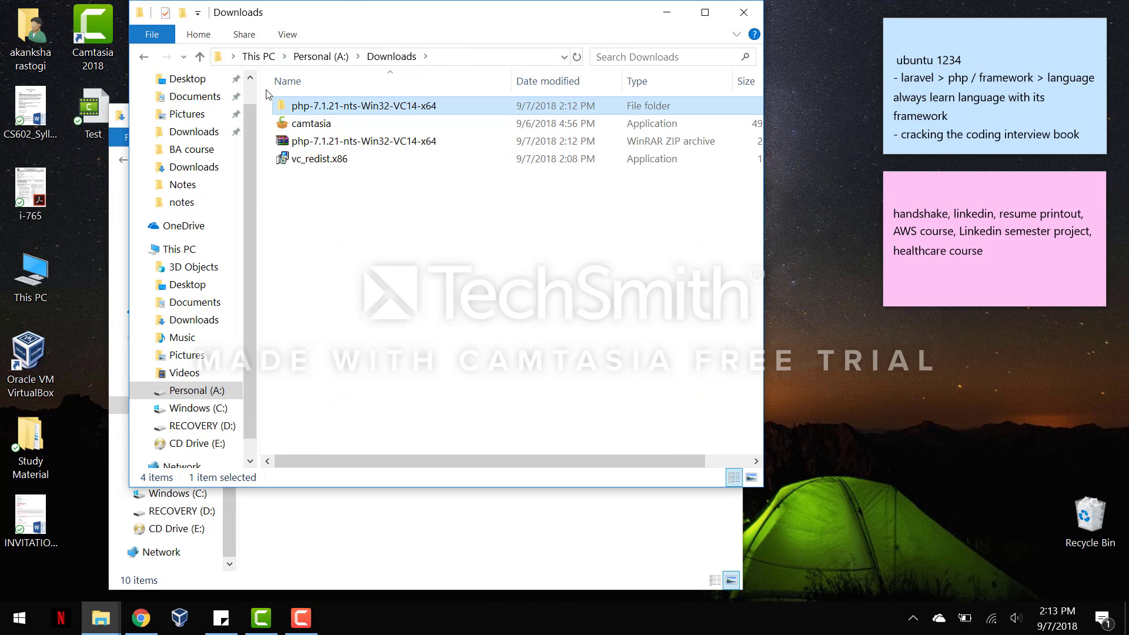
{"action": "left_click", "coordinate": [258, 56]}
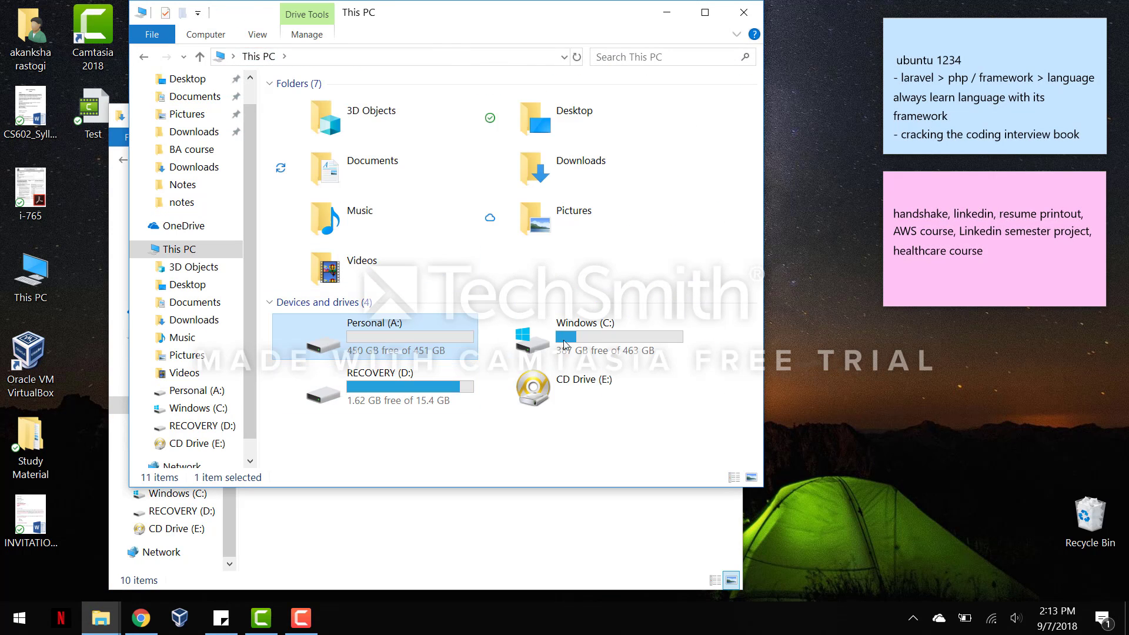
{"action": "left_click", "coordinate": [596, 330]}
{"action": "double_click", "coordinate": [596, 330]}
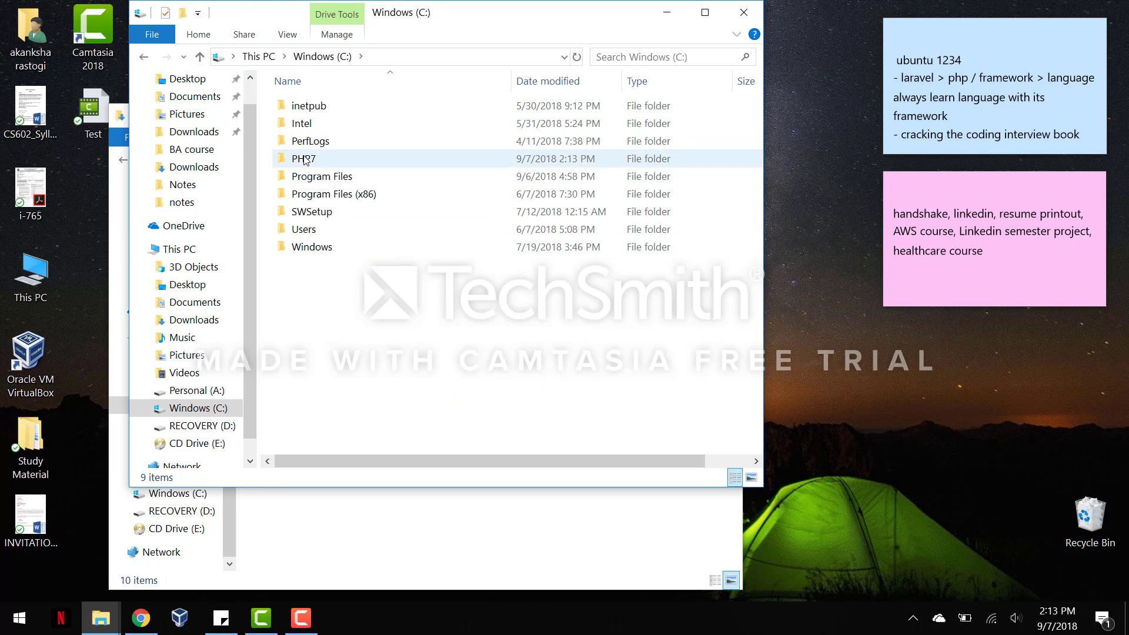
{"action": "double_click", "coordinate": [353, 157]}
{"action": "key", "text": "ctrl+v"}
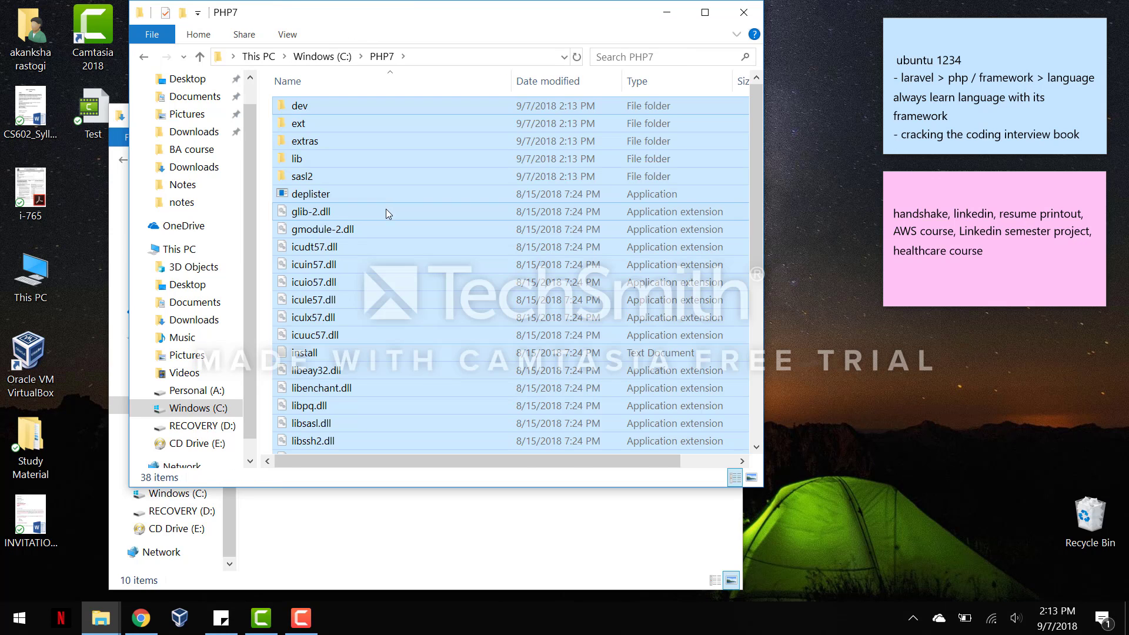
Return to the browser and close the PHP for Windows, Microsoft download and Downloads pages, leaving the installation article open
{"action": "left_click", "coordinate": [817, 337]}
{"action": "left_click", "coordinate": [141, 618]}
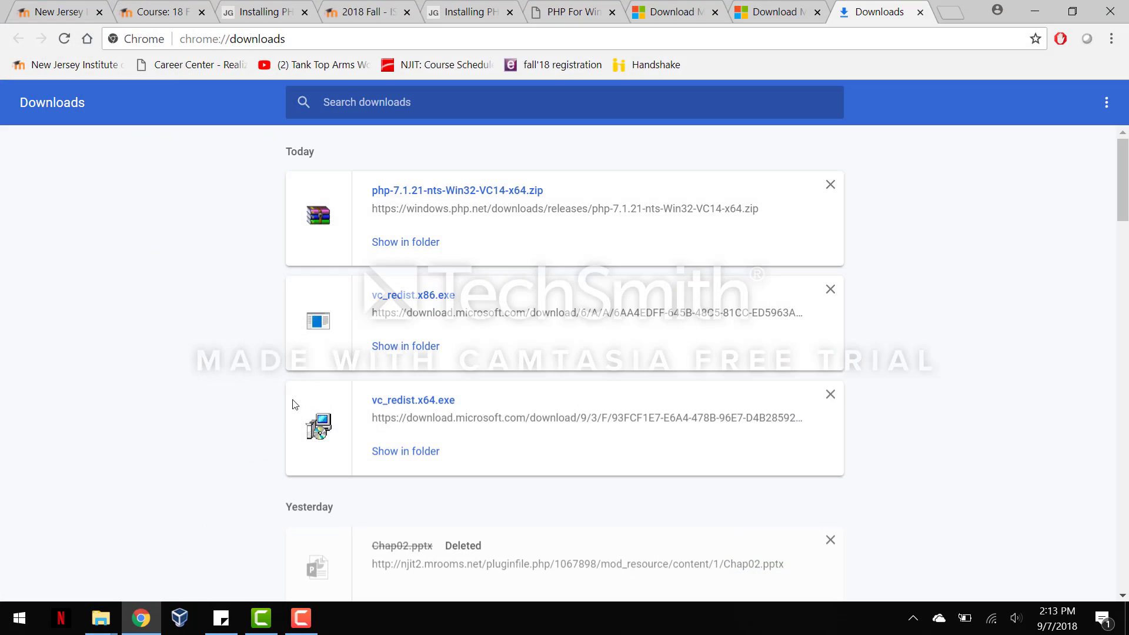
{"action": "left_click", "coordinate": [532, 11]}
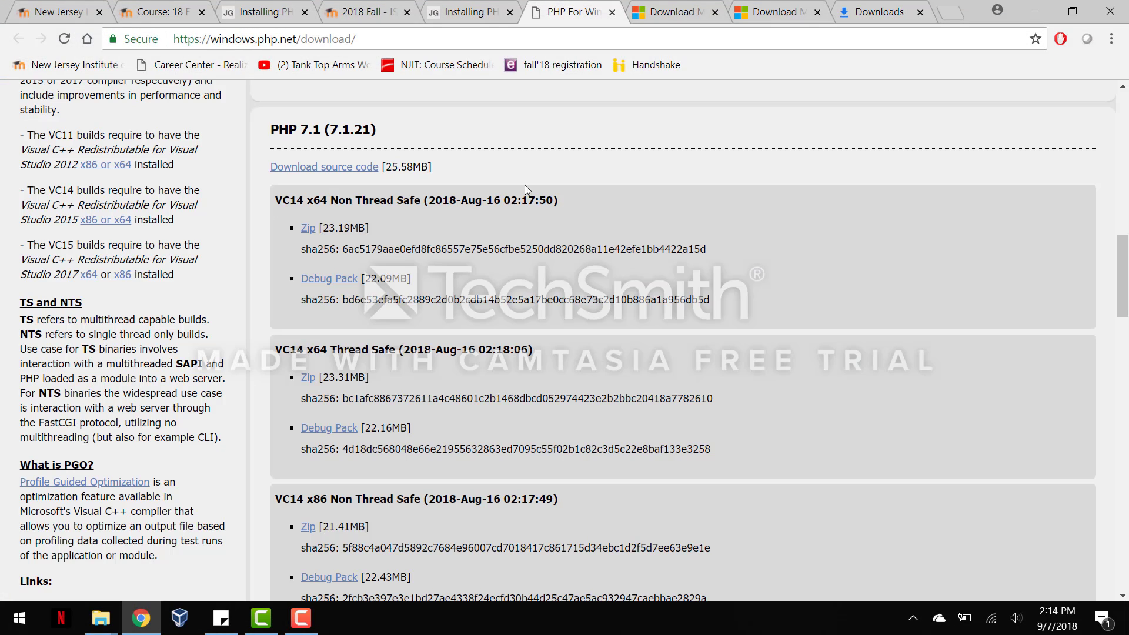
{"action": "middle_click", "coordinate": [592, 2]}
{"action": "middle_click", "coordinate": [586, 2]}
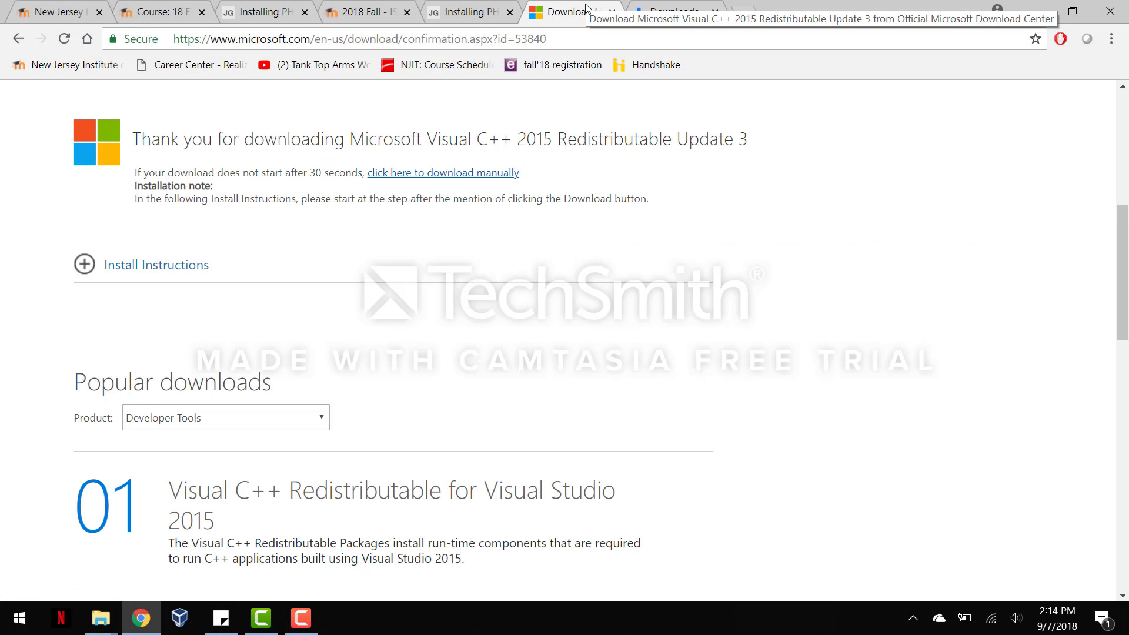
{"action": "middle_click", "coordinate": [587, 5]}
{"action": "middle_click", "coordinate": [591, 11]}
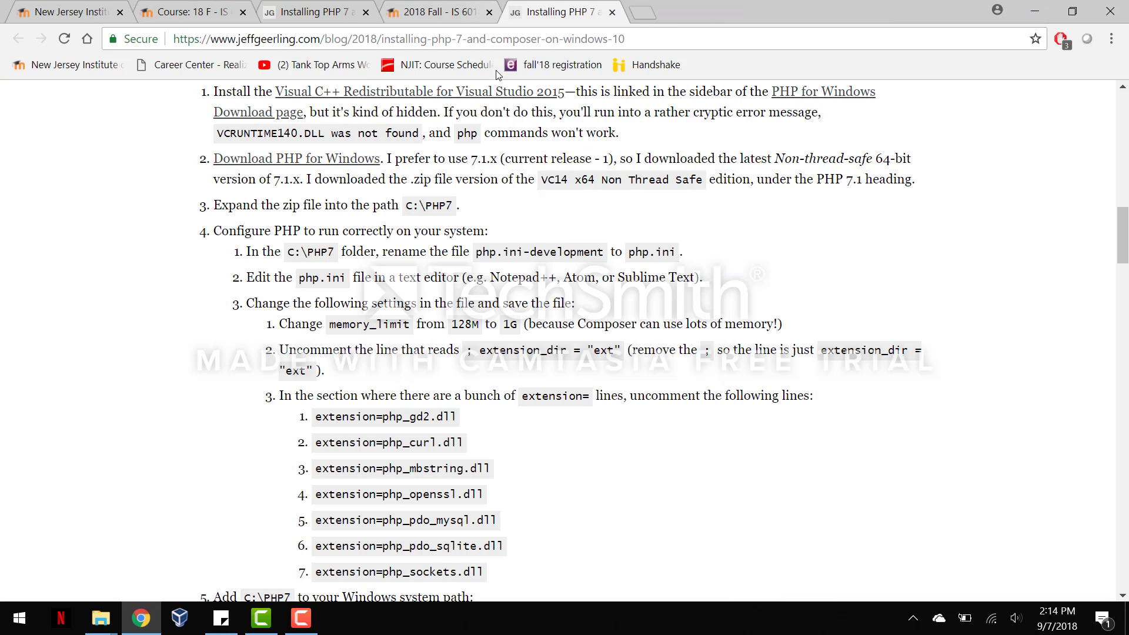
Read the article's instructions for renaming php.ini-development to php.ini in C:\PHP7 and editing the file
{"action": "scroll", "coordinate": [467, 534], "scroll_direction": "down", "scroll_amount": 2}
{"action": "scroll", "coordinate": [478, 419], "scroll_direction": "up", "scroll_amount": 1}
{"action": "scroll", "coordinate": [478, 419], "scroll_direction": "up", "scroll_amount": 3}
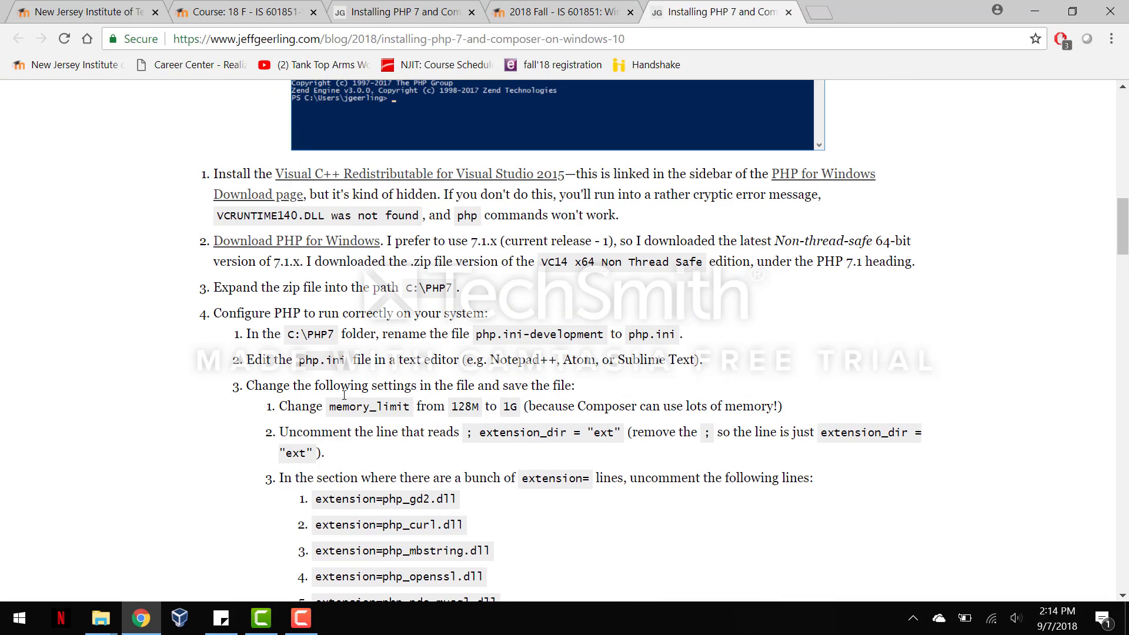
{"action": "scroll", "coordinate": [277, 281], "scroll_direction": "down", "scroll_amount": 2}
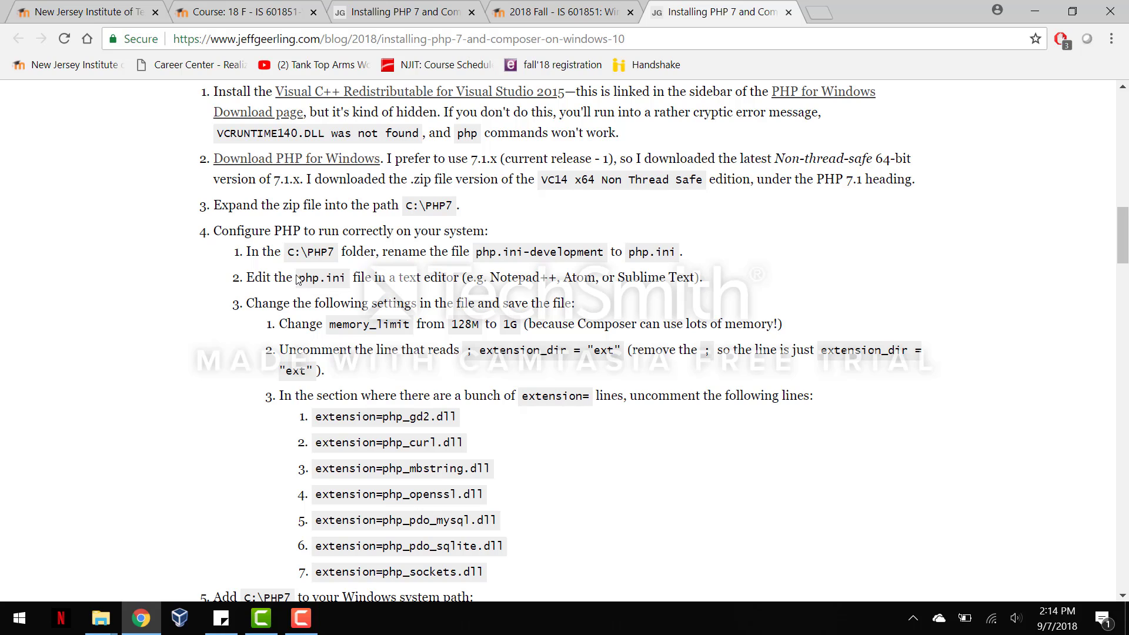
{"action": "left_click_drag", "start_coordinate": [298, 278], "coordinate": [348, 279]}
{"action": "left_click", "coordinate": [449, 276]}
{"action": "left_click_drag", "start_coordinate": [383, 252], "coordinate": [686, 253]}
Switch to the PHP7 folder in File Explorer and duplicate the php.ini-development file there
{"action": "left_click", "coordinate": [100, 617]}
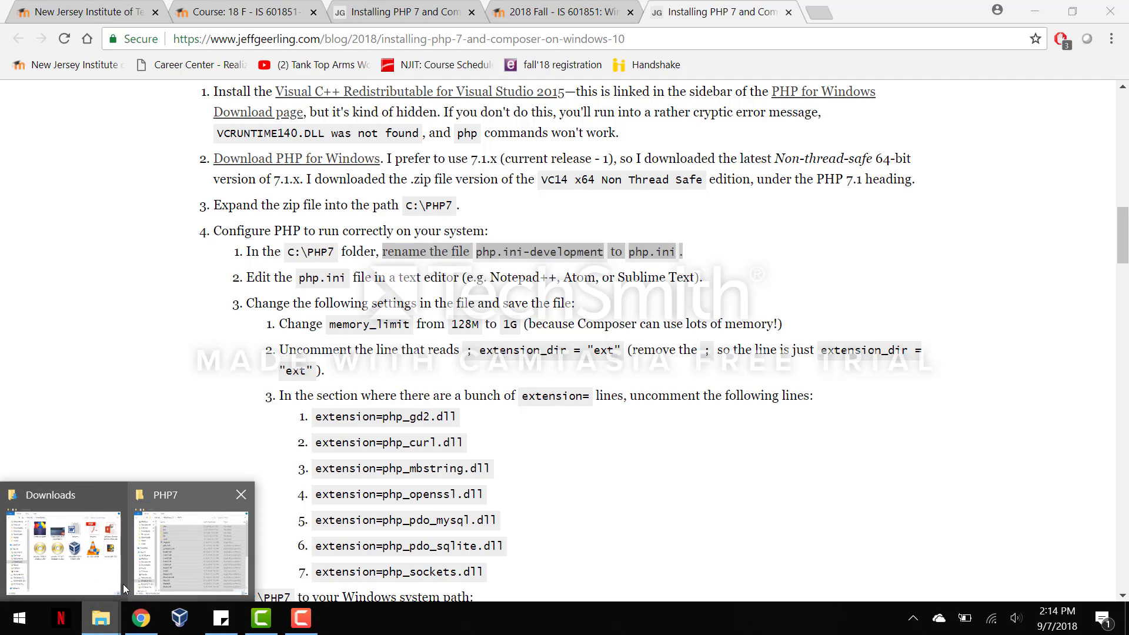
{"action": "left_click", "coordinate": [169, 570]}
{"action": "scroll", "coordinate": [383, 358], "scroll_direction": "down", "scroll_amount": 4}
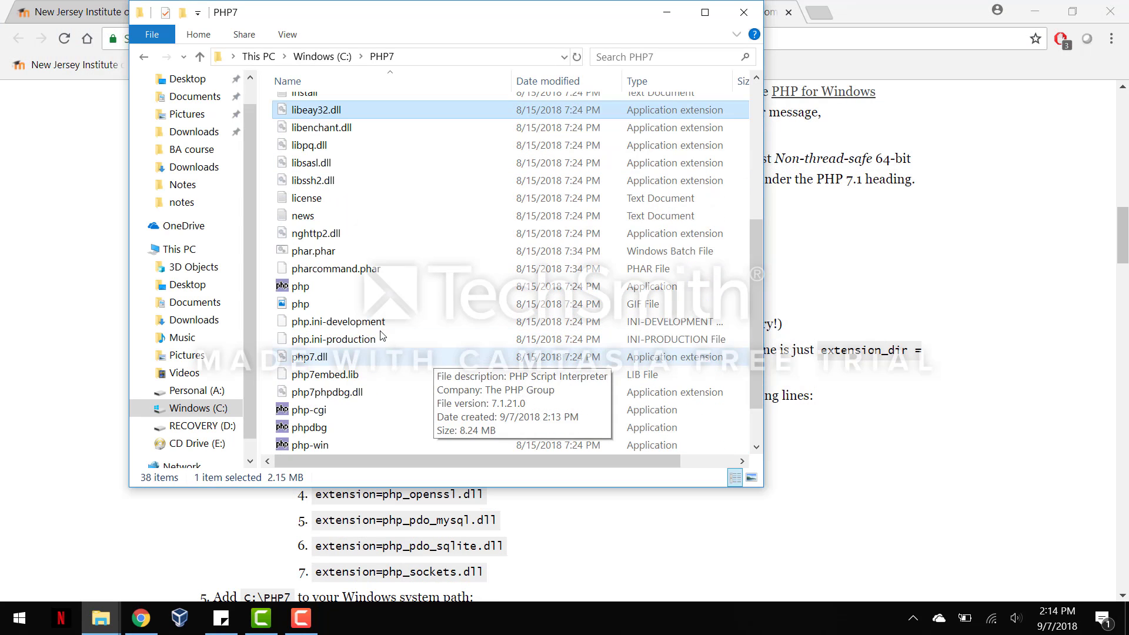
{"action": "left_click", "coordinate": [376, 322]}
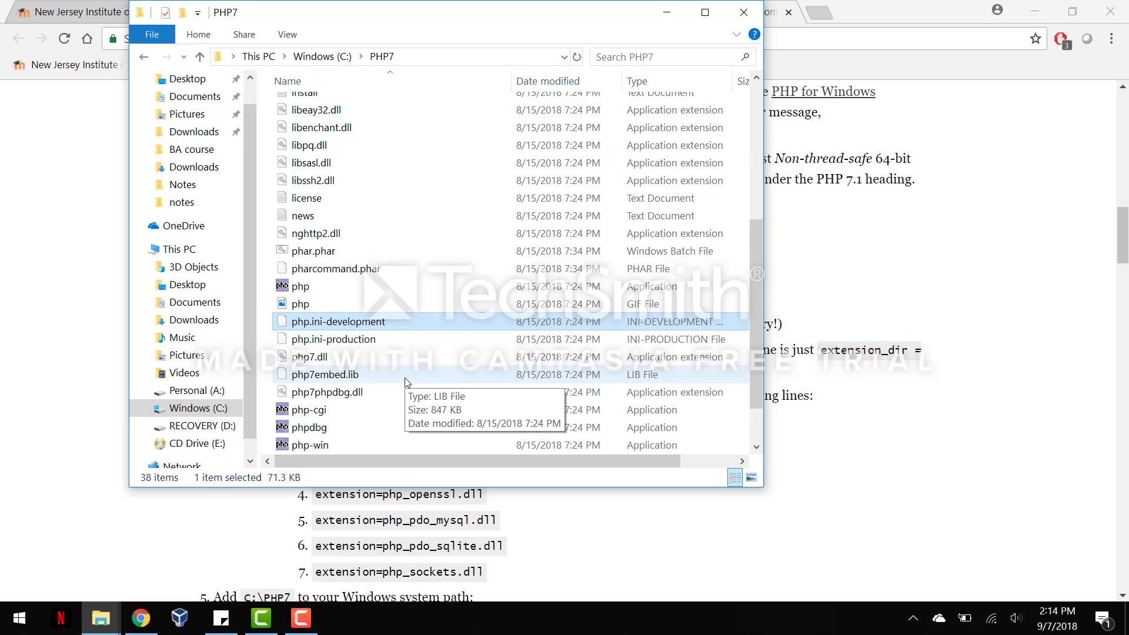
{"action": "key", "text": "ctrl+c"}
{"action": "key", "text": "ctrl+v"}
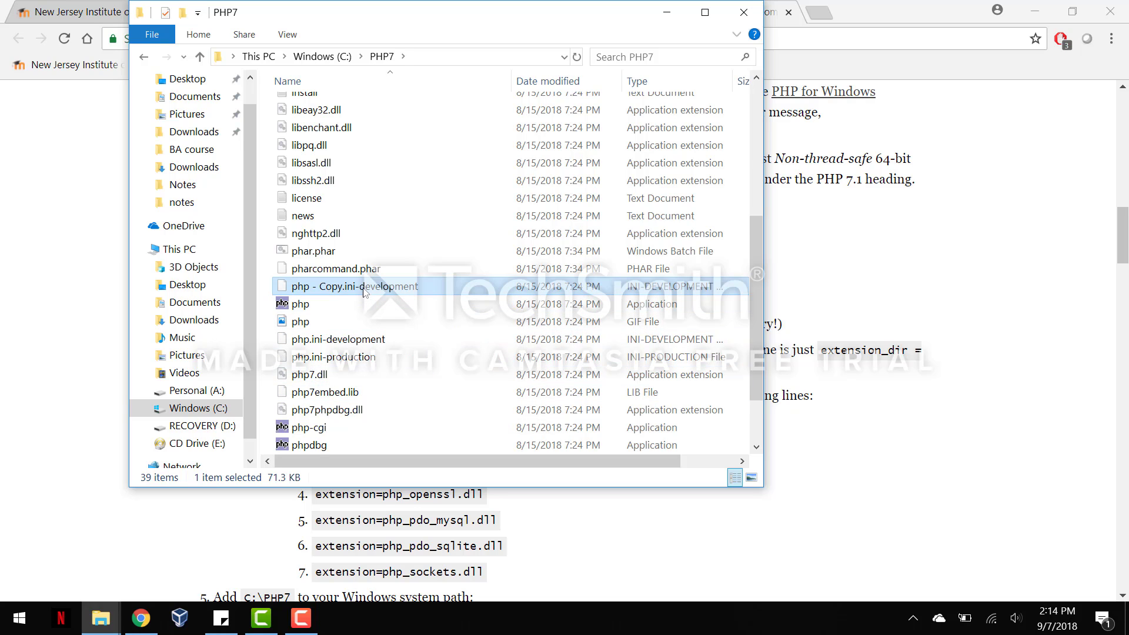
Rename the duplicate of php.ini-development to php.ini
{"action": "left_click", "coordinate": [364, 291]}
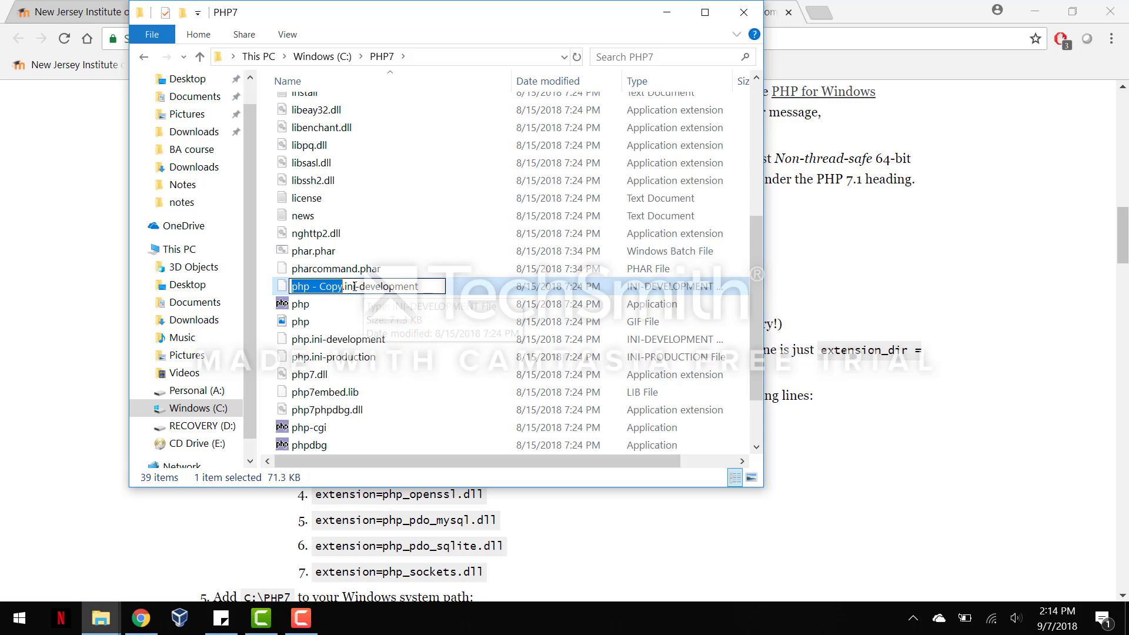
{"action": "left_click", "coordinate": [345, 286]}
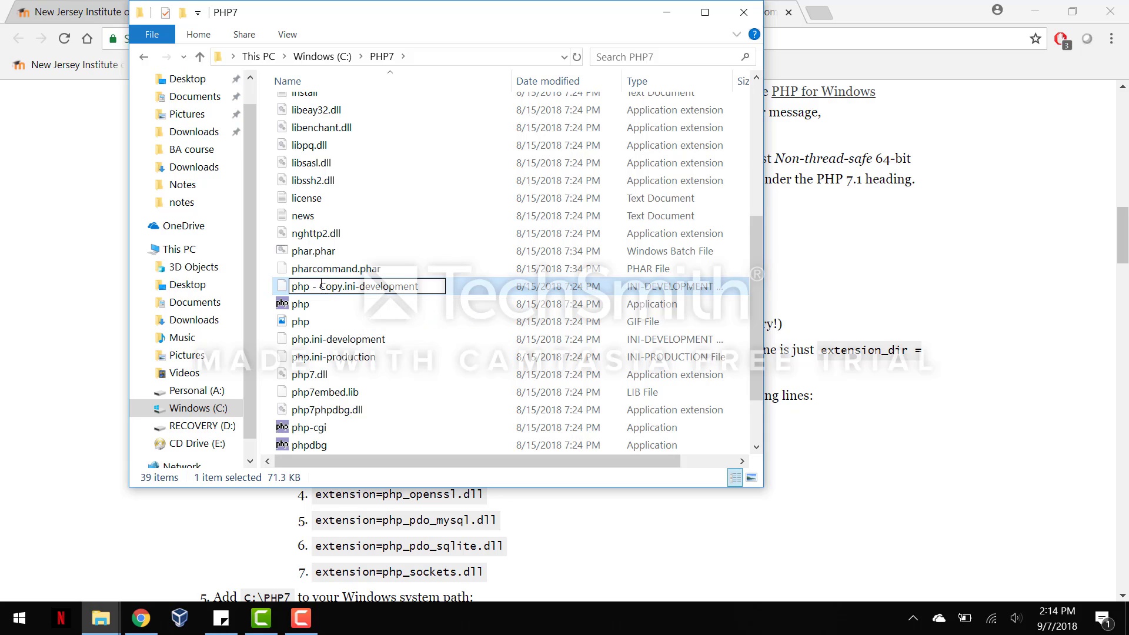
{"action": "left_click_drag", "start_coordinate": [311, 286], "coordinate": [438, 288]}
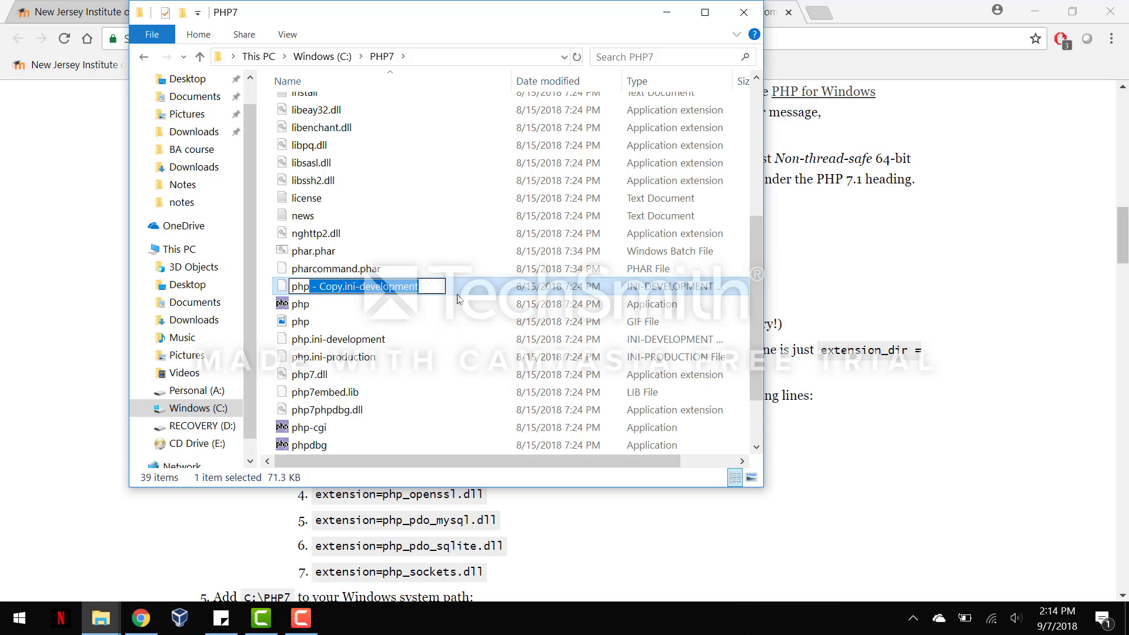
{"action": "type", "text": ".ini"}
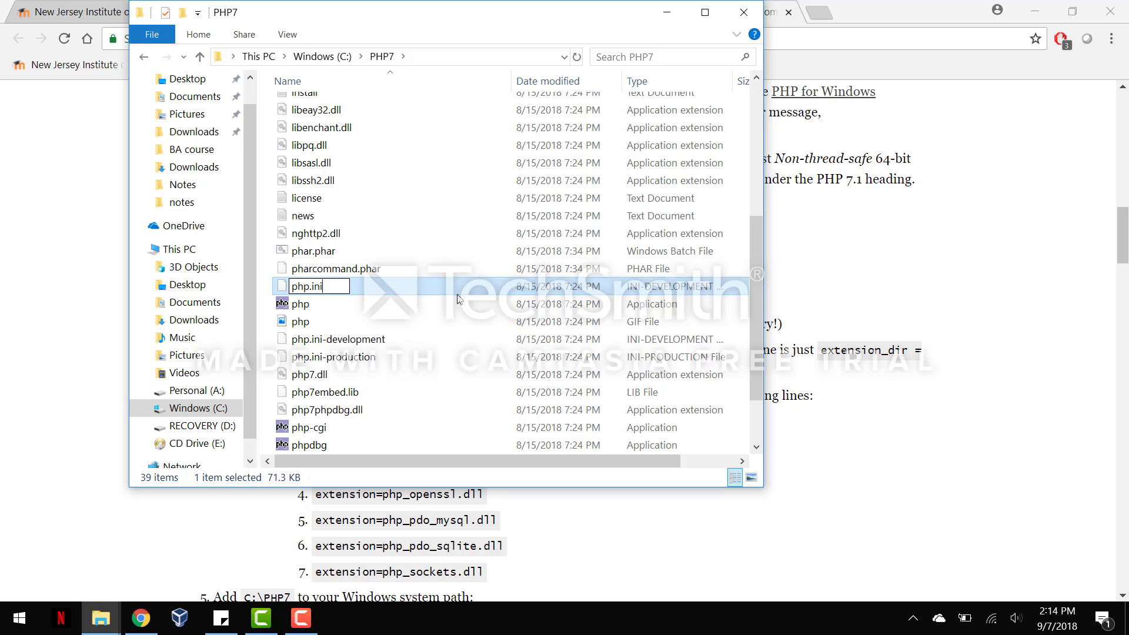
{"action": "key", "text": "Return"}
Open the new php.ini configuration settings file from C:\PHP7 in Notepad
{"action": "left_click", "coordinate": [141, 618]}
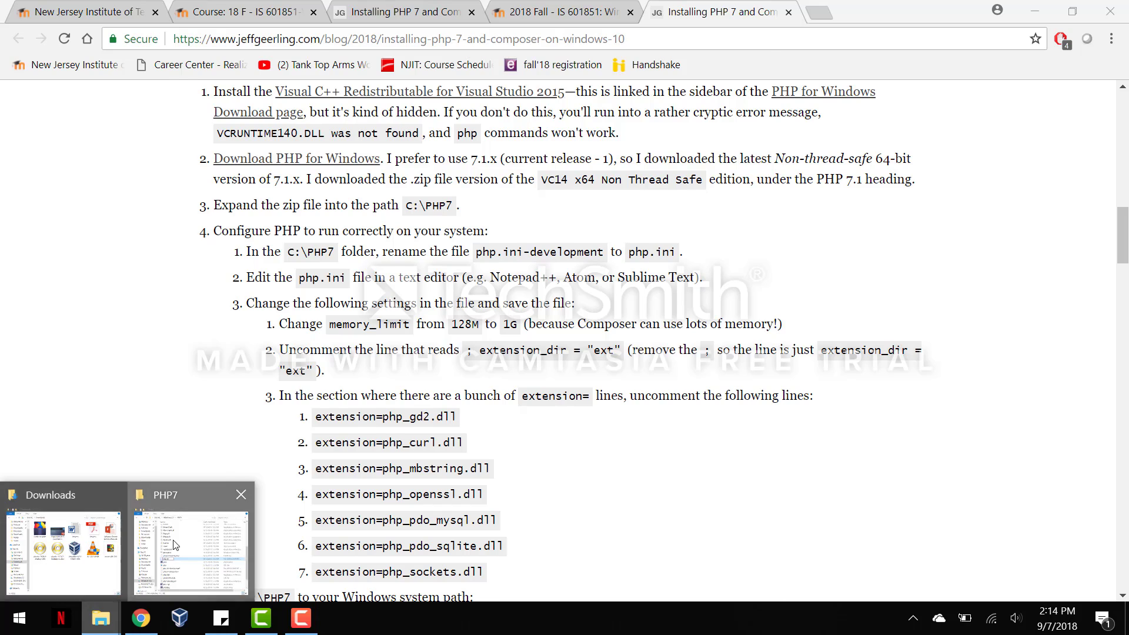
{"action": "left_click", "coordinate": [189, 542]}
{"action": "left_click", "coordinate": [657, 319]}
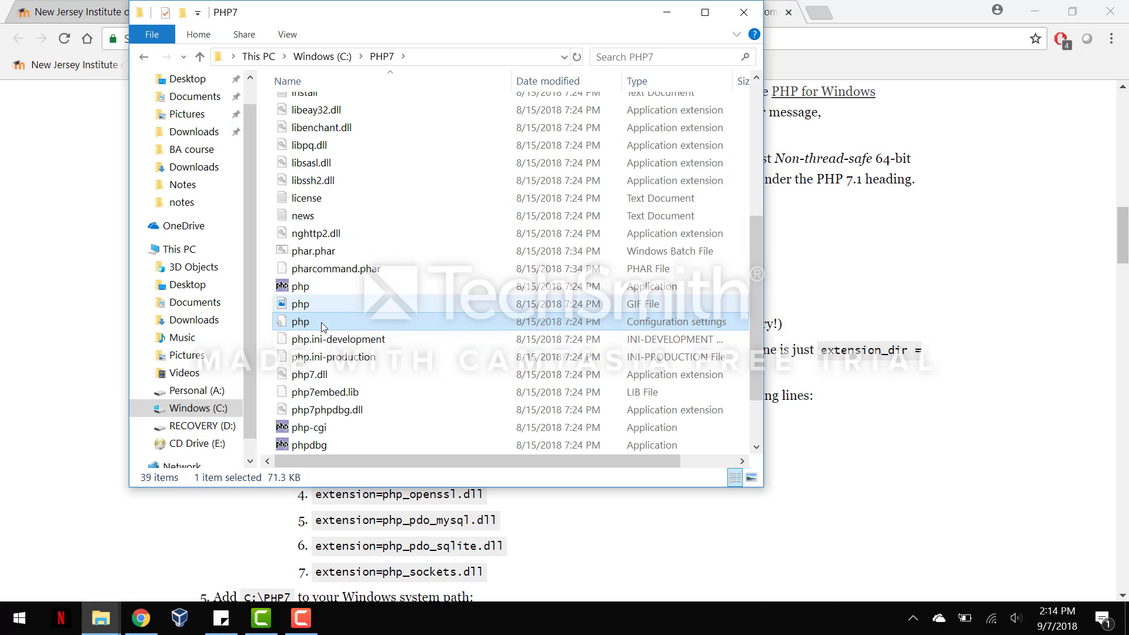
{"action": "left_click", "coordinate": [295, 306]}
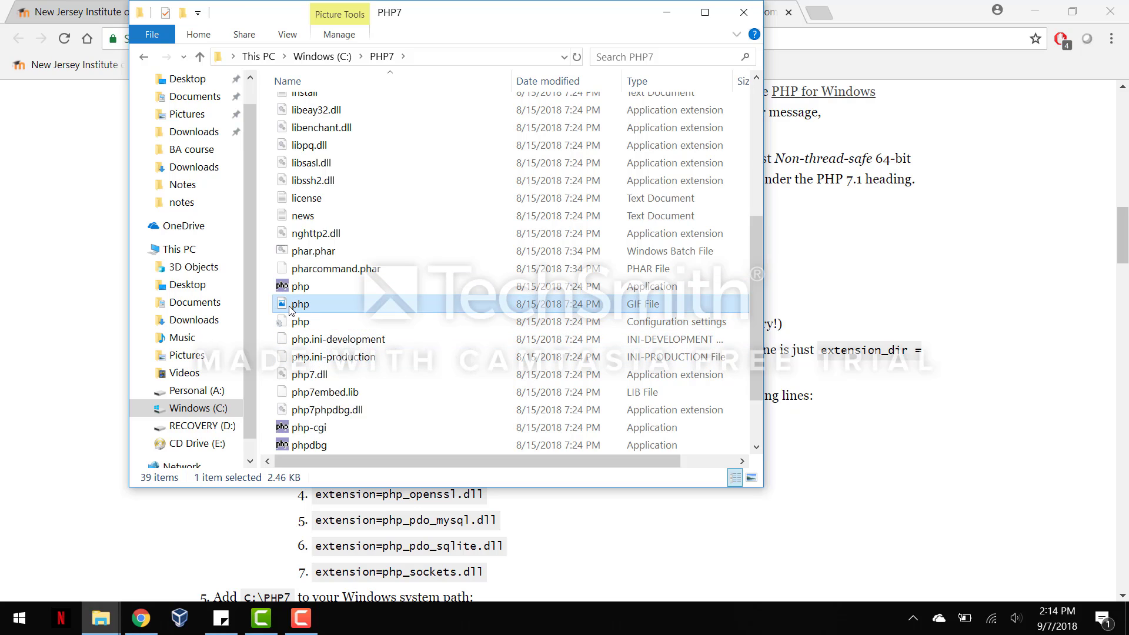
{"action": "left_click", "coordinate": [299, 288]}
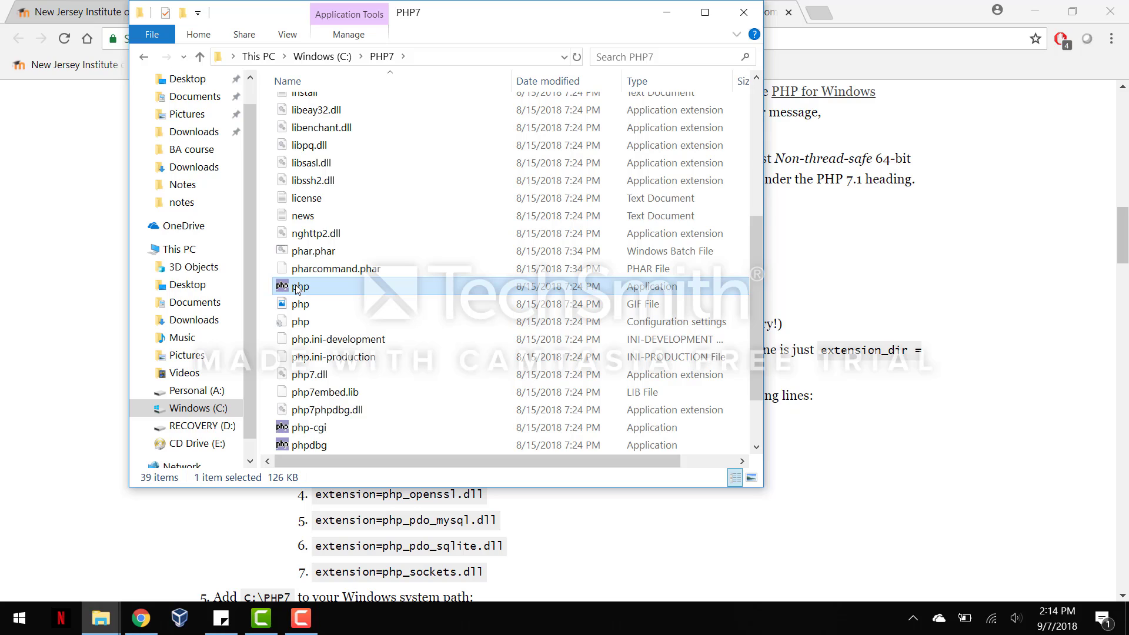
{"action": "left_click", "coordinate": [301, 323]}
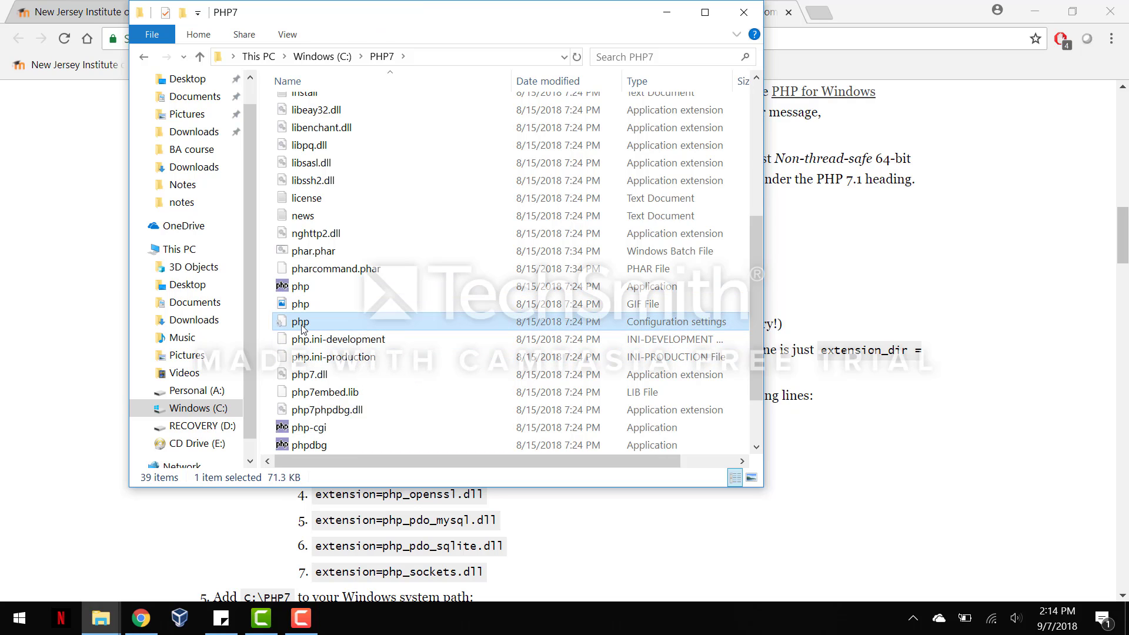
{"action": "right_click", "coordinate": [301, 325]}
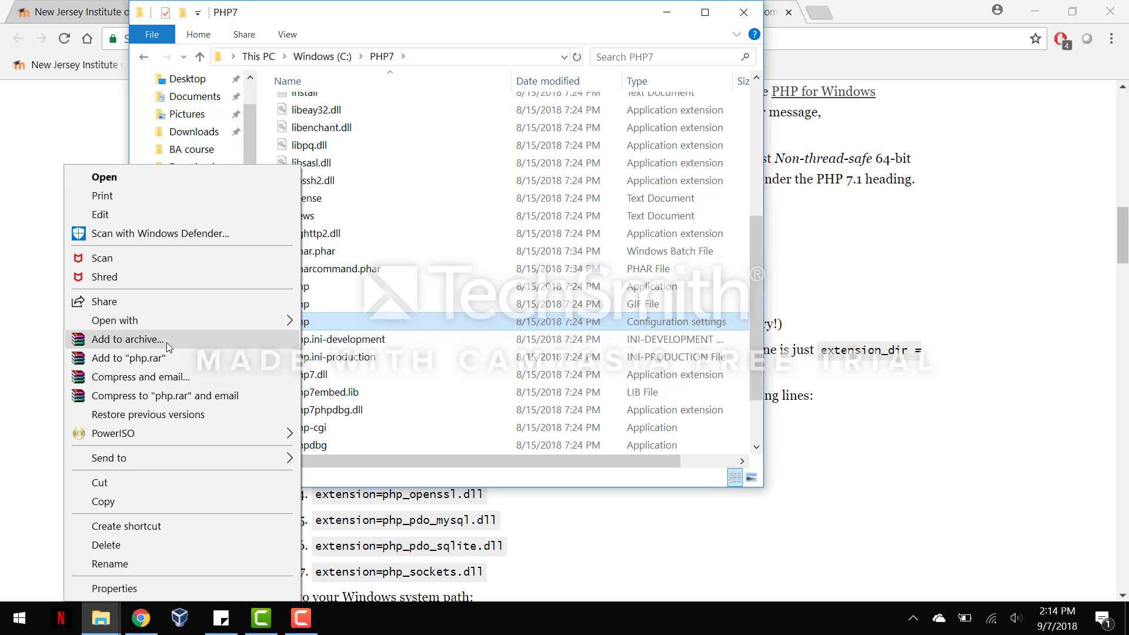
{"action": "mouse_move", "coordinate": [162, 321]}
{"action": "left_click", "coordinate": [341, 320]}
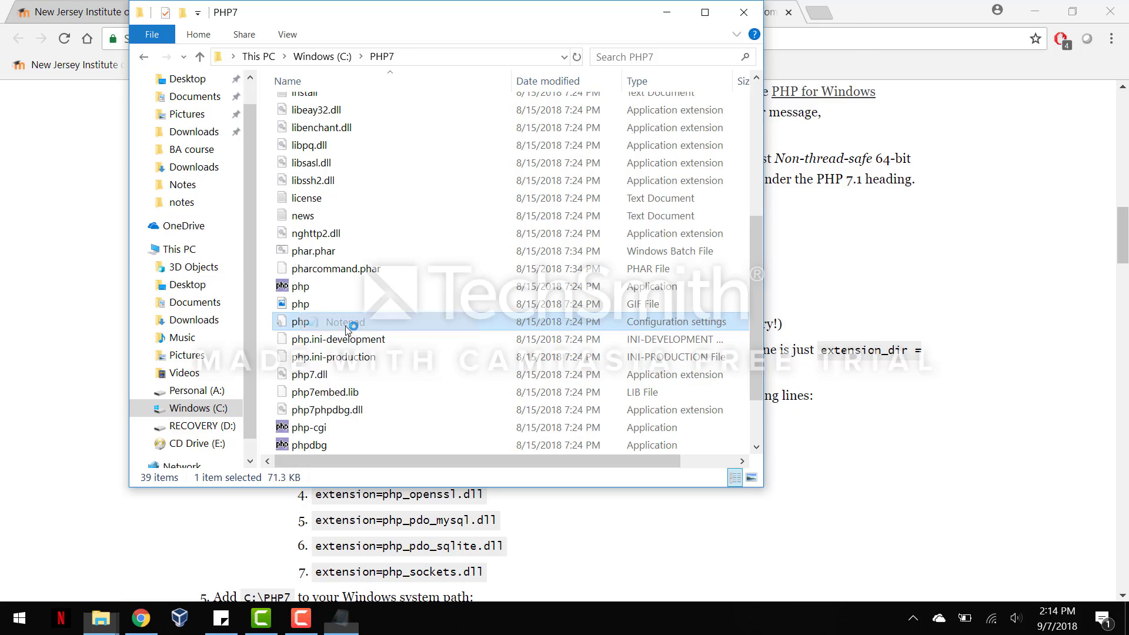
{"action": "scroll", "coordinate": [124, 135], "scroll_direction": "down", "scroll_amount": 3}
{"action": "scroll", "coordinate": [188, 270], "scroll_direction": "up", "scroll_amount": 3}
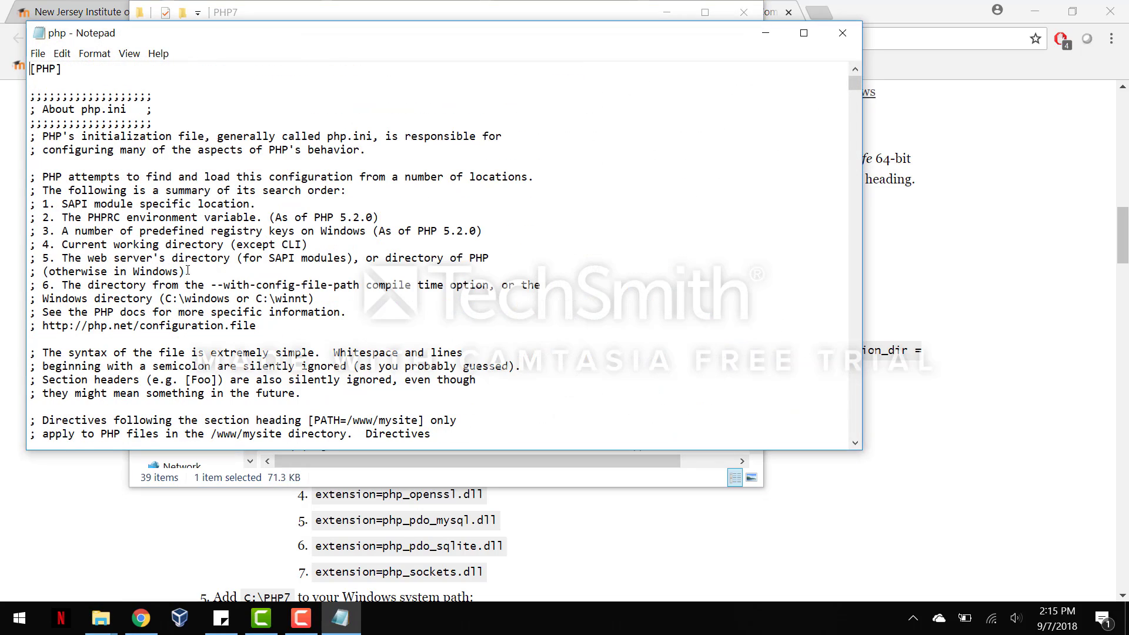
Return to the article in the browser and copy the setting name memory_limit from the php.ini instructions
{"action": "left_click", "coordinate": [809, 566]}
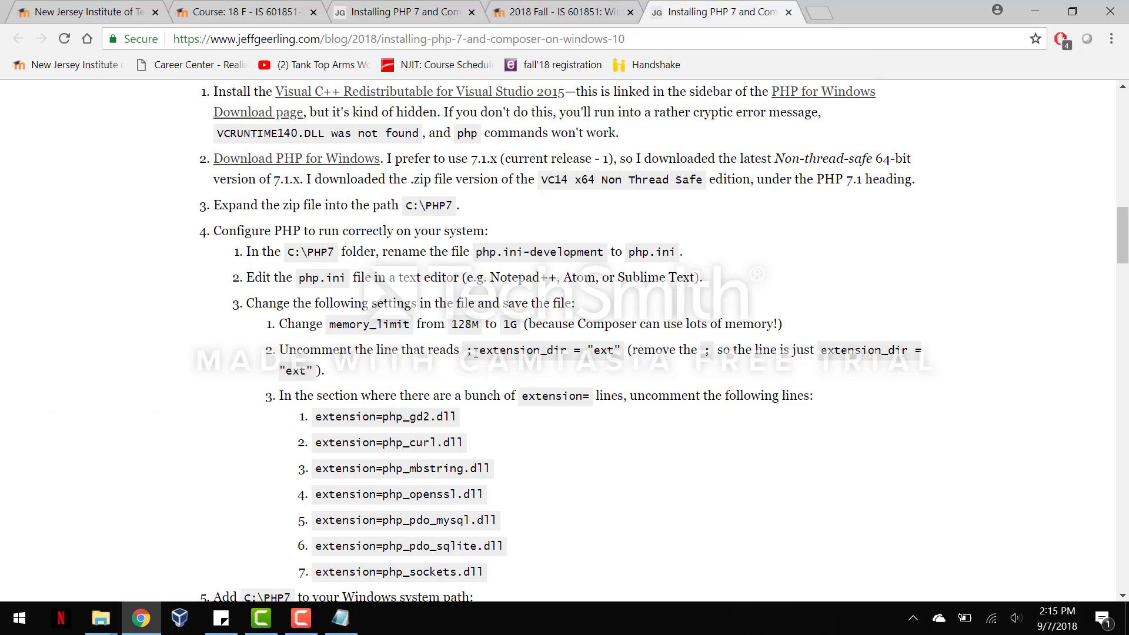
{"action": "scroll", "coordinate": [407, 342], "scroll_direction": "down", "scroll_amount": 1}
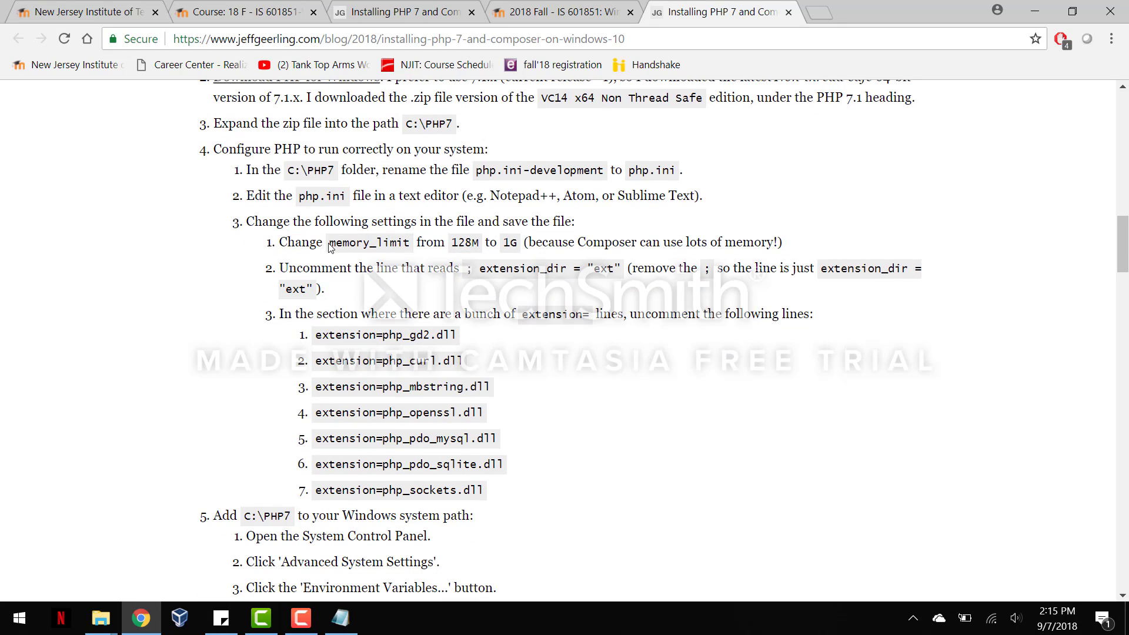
{"action": "left_click_drag", "start_coordinate": [332, 243], "coordinate": [410, 244]}
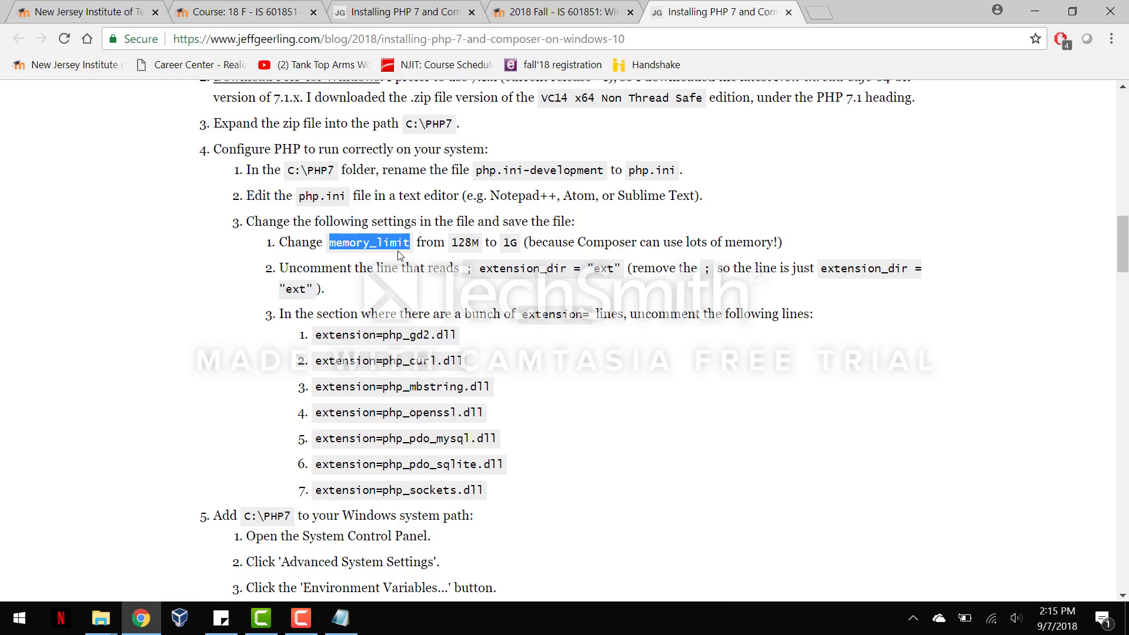
{"action": "left_click", "coordinate": [401, 257]}
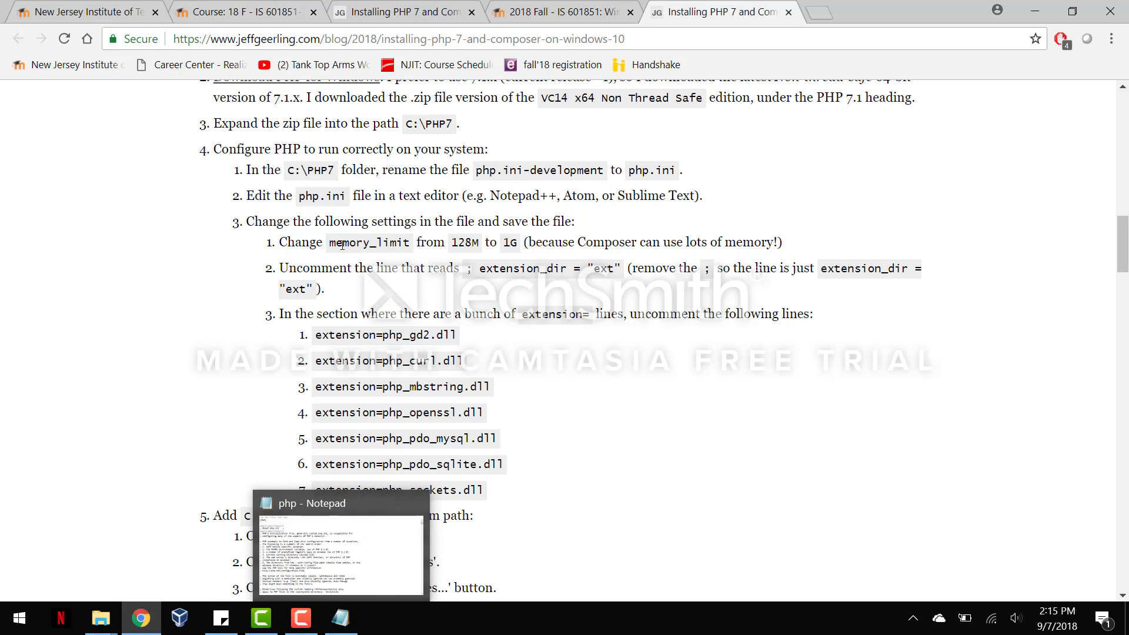
{"action": "left_click_drag", "start_coordinate": [330, 242], "coordinate": [409, 244]}
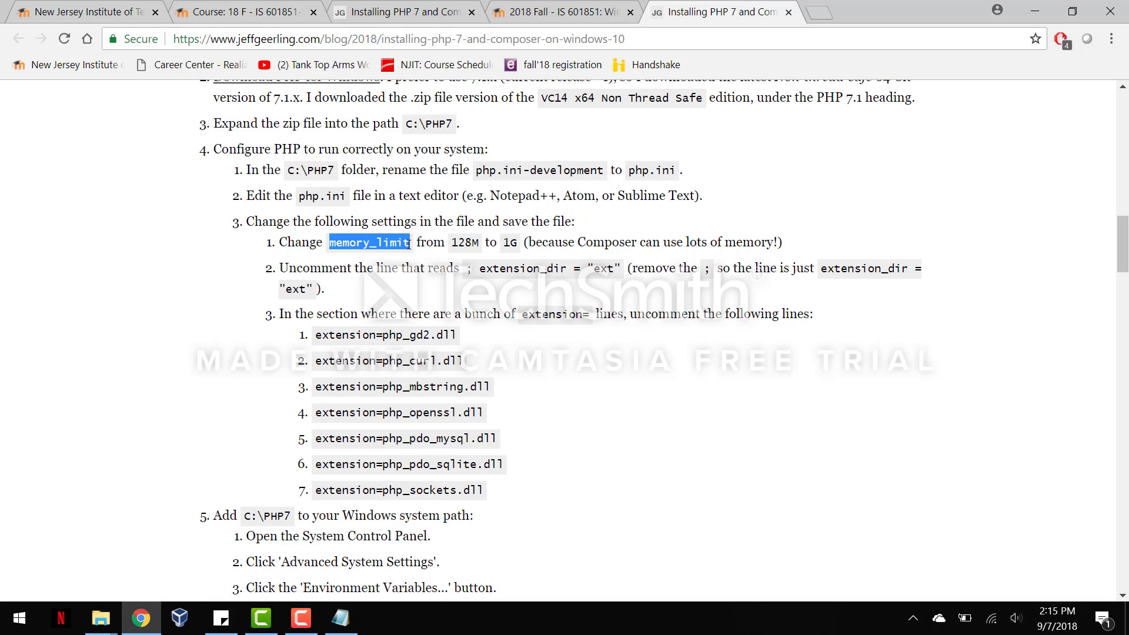
Switch to php.ini in Notepad, find the memory_limit setting and set its value to 1G
{"action": "left_click", "coordinate": [341, 618]}
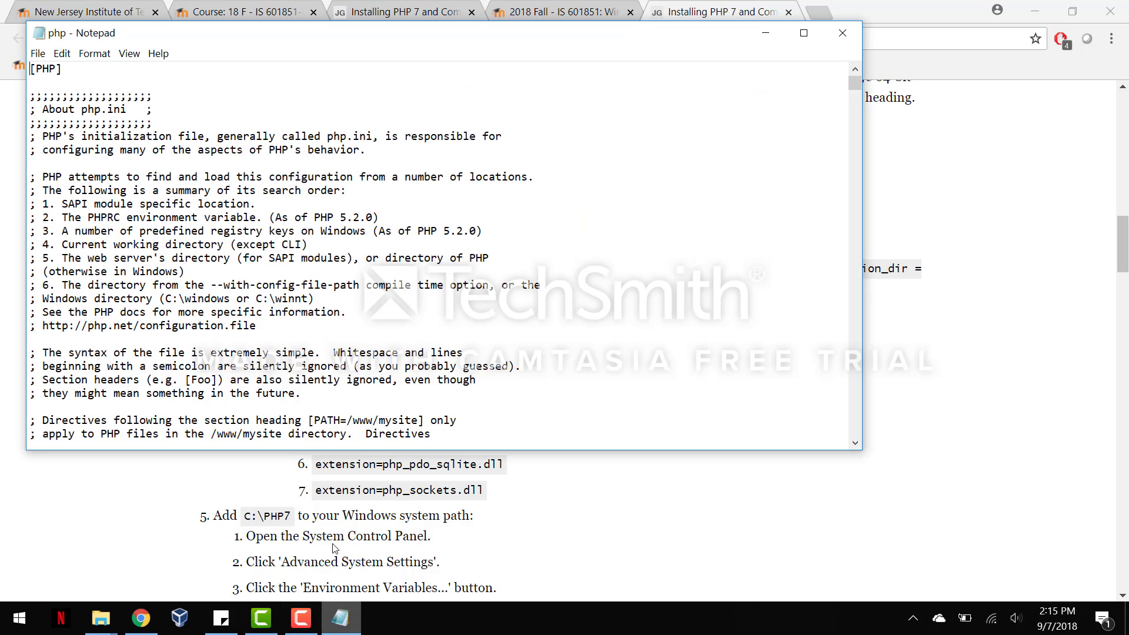
{"action": "key", "text": "ctrl+f"}
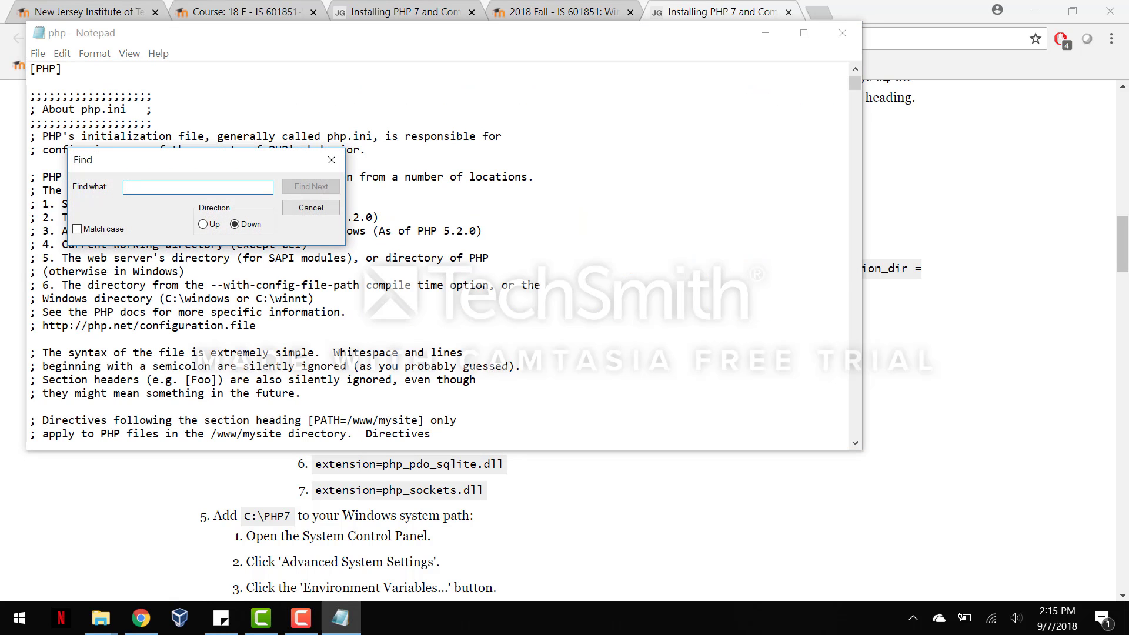
{"action": "key", "text": "ctrl+v"}
{"action": "left_click", "coordinate": [318, 193]}
{"action": "scroll", "coordinate": [227, 408], "scroll_direction": "down", "scroll_amount": 1}
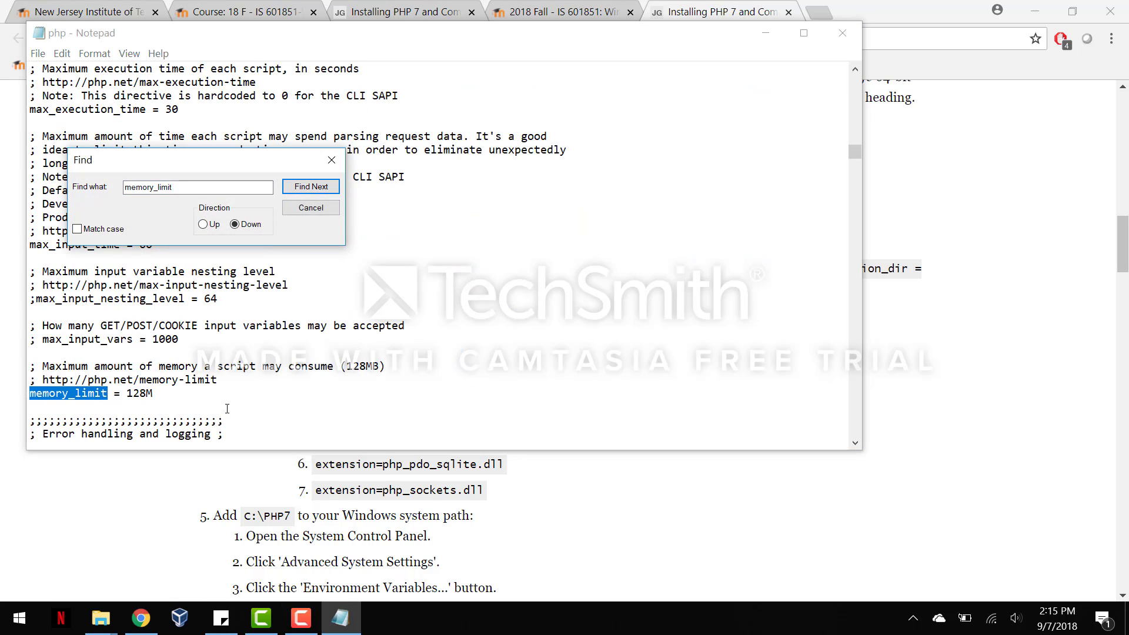
{"action": "left_click", "coordinate": [332, 159]}
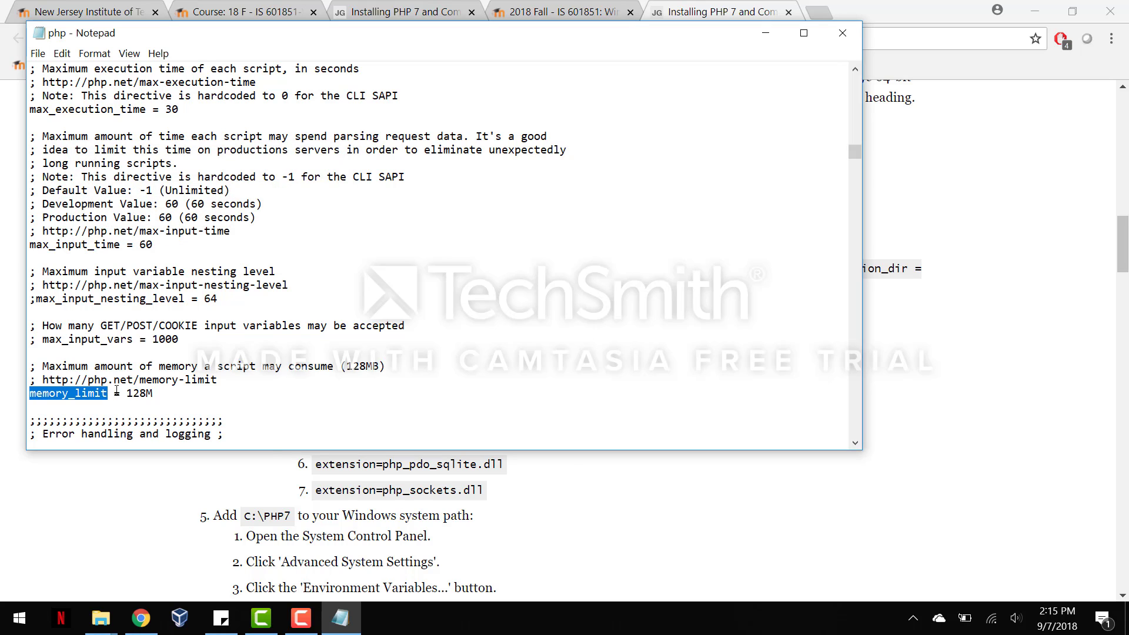
{"action": "left_click_drag", "start_coordinate": [134, 393], "coordinate": [157, 393]}
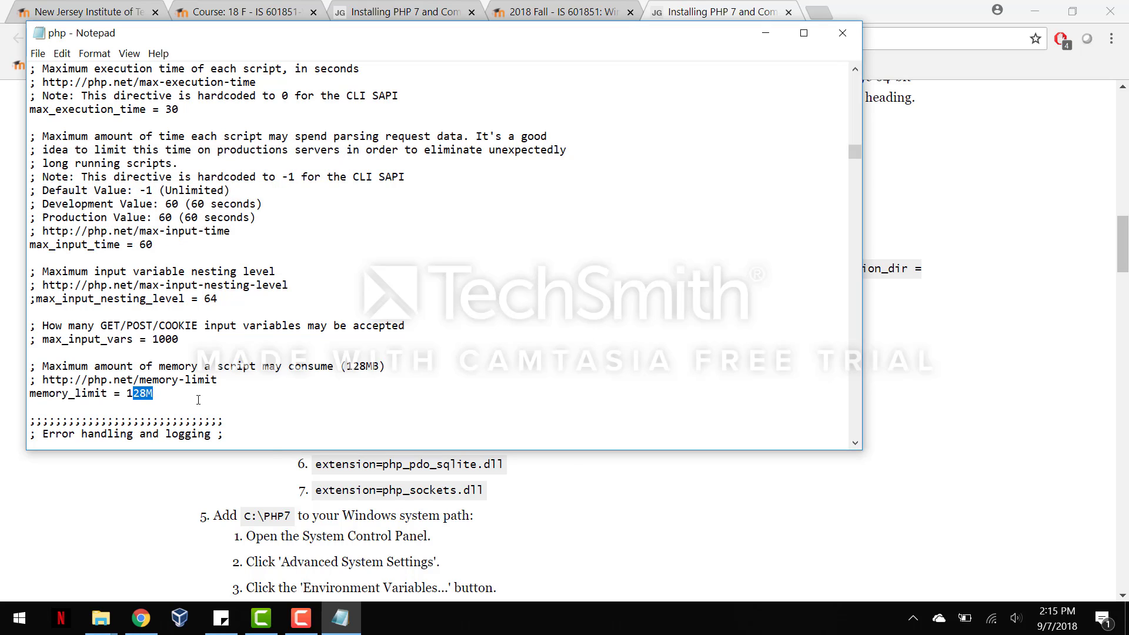
{"action": "type", "text": "G"}
Switch back to the article in the browser and copy the text extension_dir = "ext"
{"action": "left_click", "coordinate": [535, 529]}
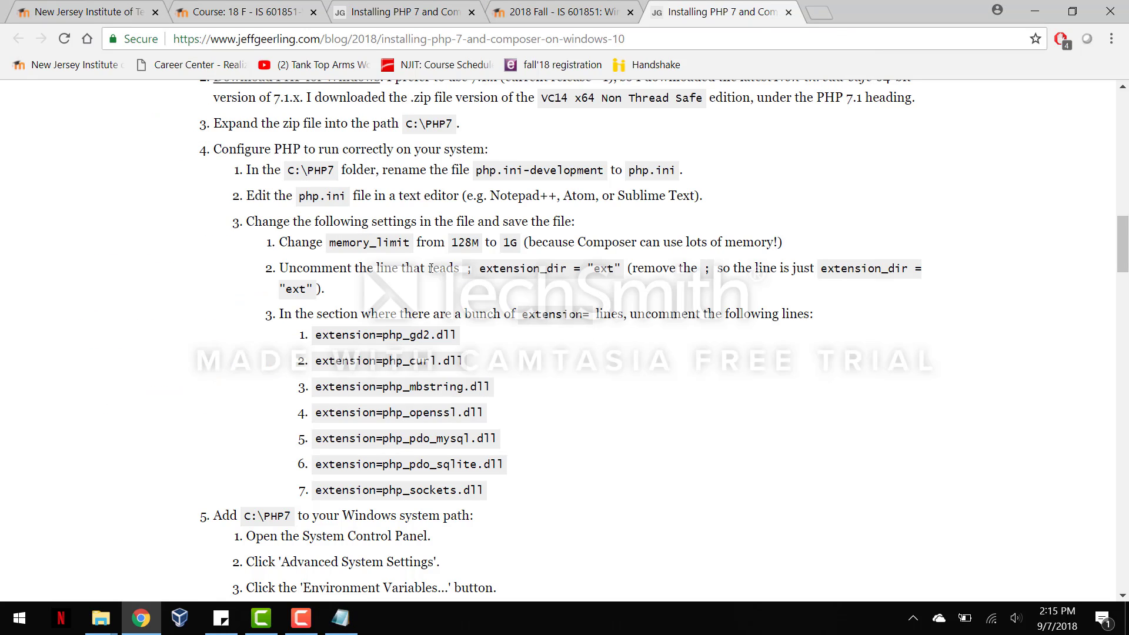
{"action": "left_click_drag", "start_coordinate": [482, 270], "coordinate": [622, 270]}
{"action": "key", "text": "ctrl+c"}
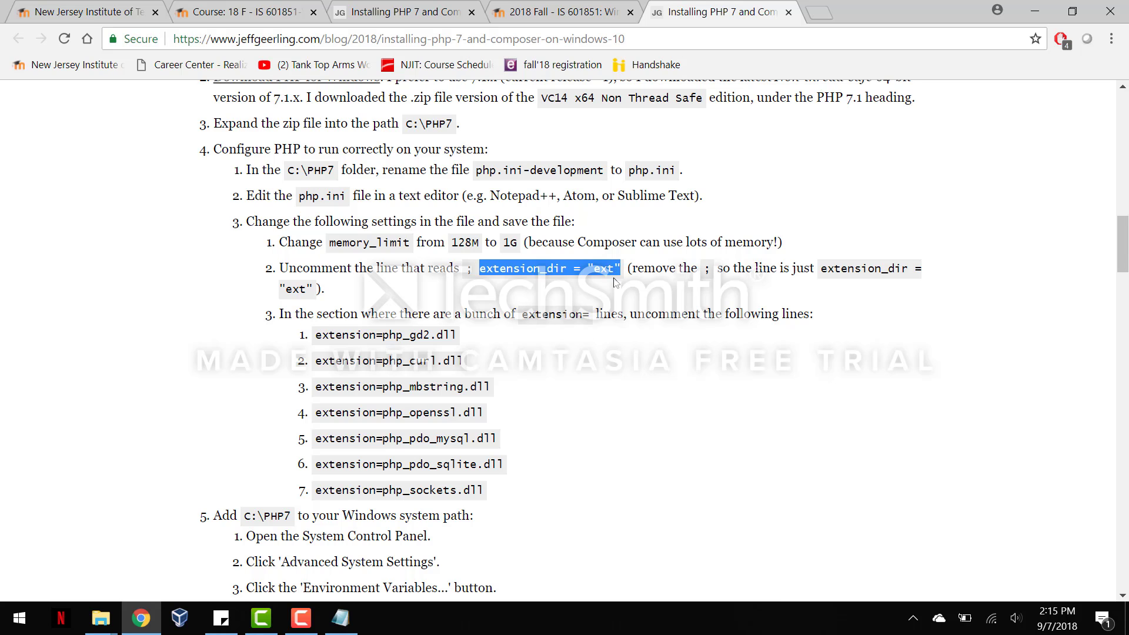
Find the extension_dir = "ext" line in php.ini in Notepad, uncomment it by removing its leading semicolon, and return to the article
{"action": "key", "text": "alt+Tab"}
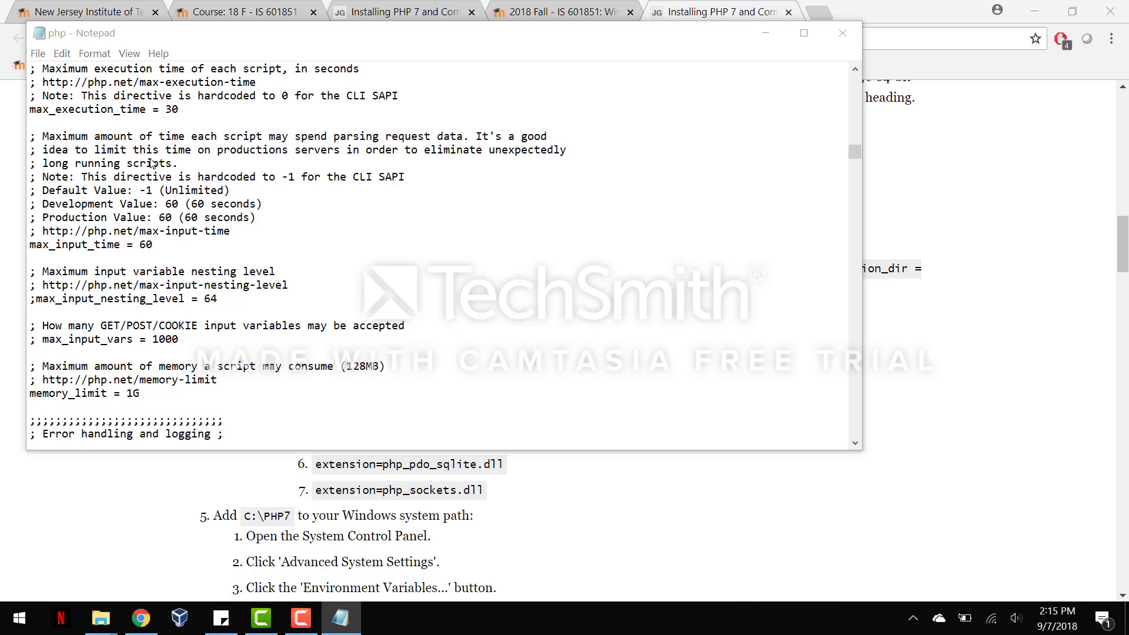
{"action": "key", "text": "ctrl+f"}
{"action": "key", "text": "ctrl+v"}
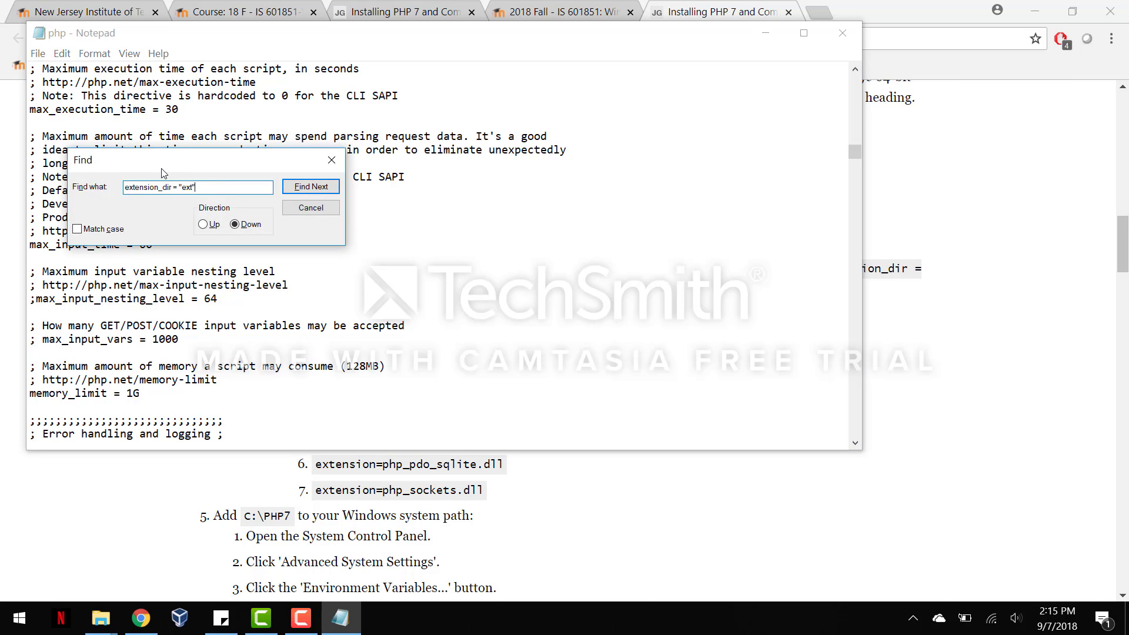
{"action": "left_click", "coordinate": [311, 186]}
{"action": "left_click", "coordinate": [177, 366]}
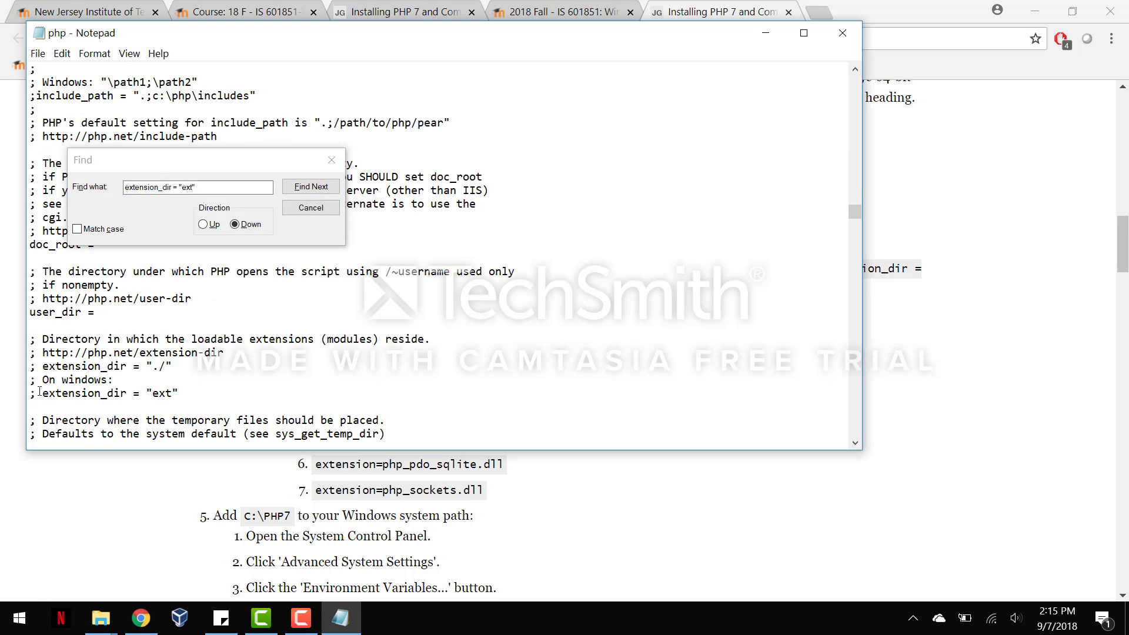
{"action": "left_click", "coordinate": [332, 160]}
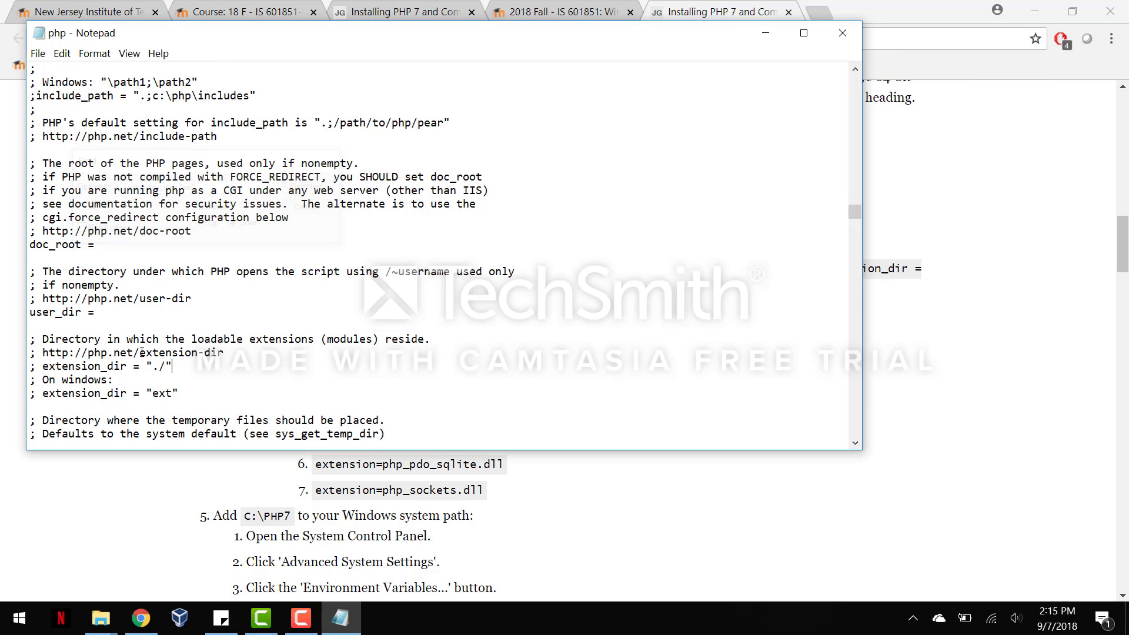
{"action": "left_click_drag", "start_coordinate": [33, 397], "coordinate": [31, 400]}
{"action": "key", "text": "Delete"}
{"action": "left_click", "coordinate": [525, 520]}
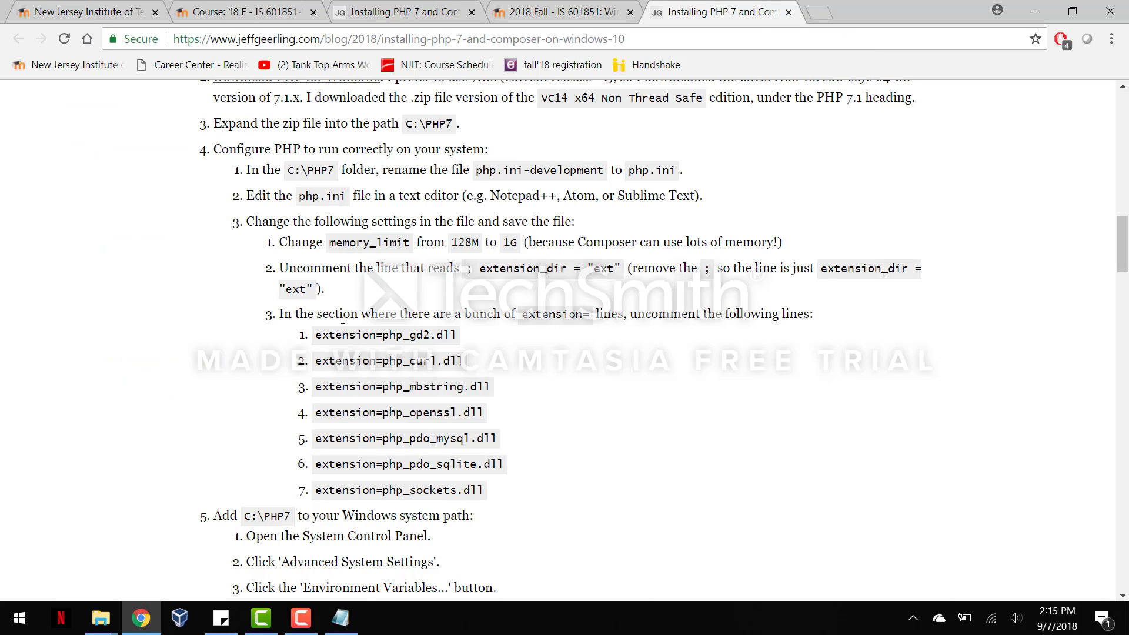
Copy the line extension=php_gd2.dll from the article's list of extensions to uncomment
{"action": "scroll", "coordinate": [525, 321], "scroll_direction": "down", "scroll_amount": 1}
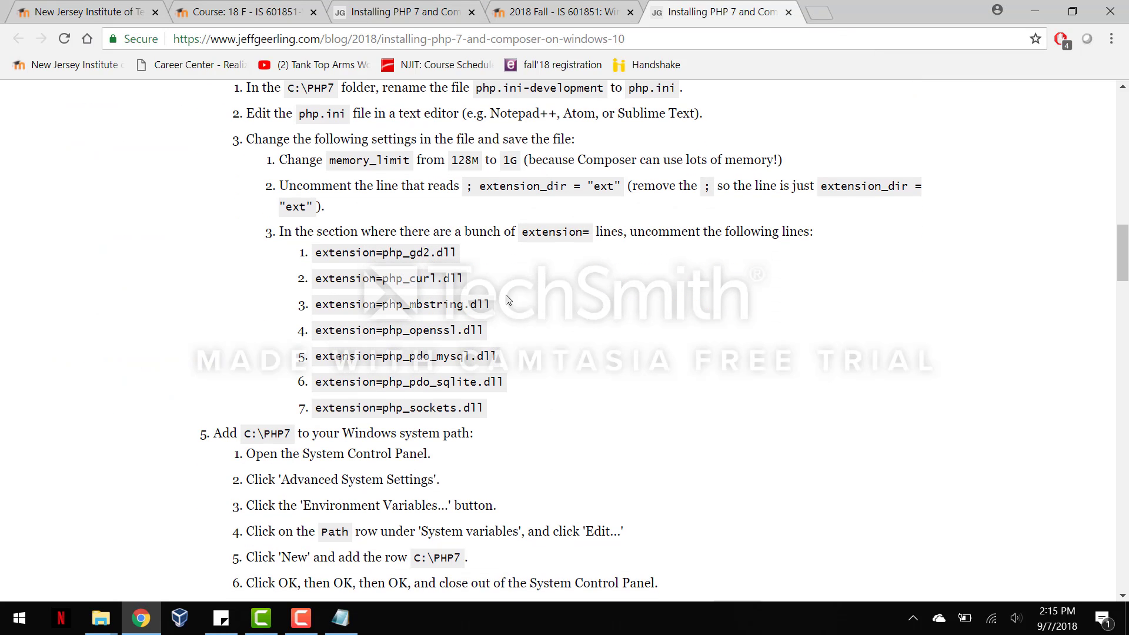
{"action": "double_click", "coordinate": [530, 234]}
{"action": "left_click", "coordinate": [326, 268]}
{"action": "left_click_drag", "start_coordinate": [316, 258], "coordinate": [459, 256]}
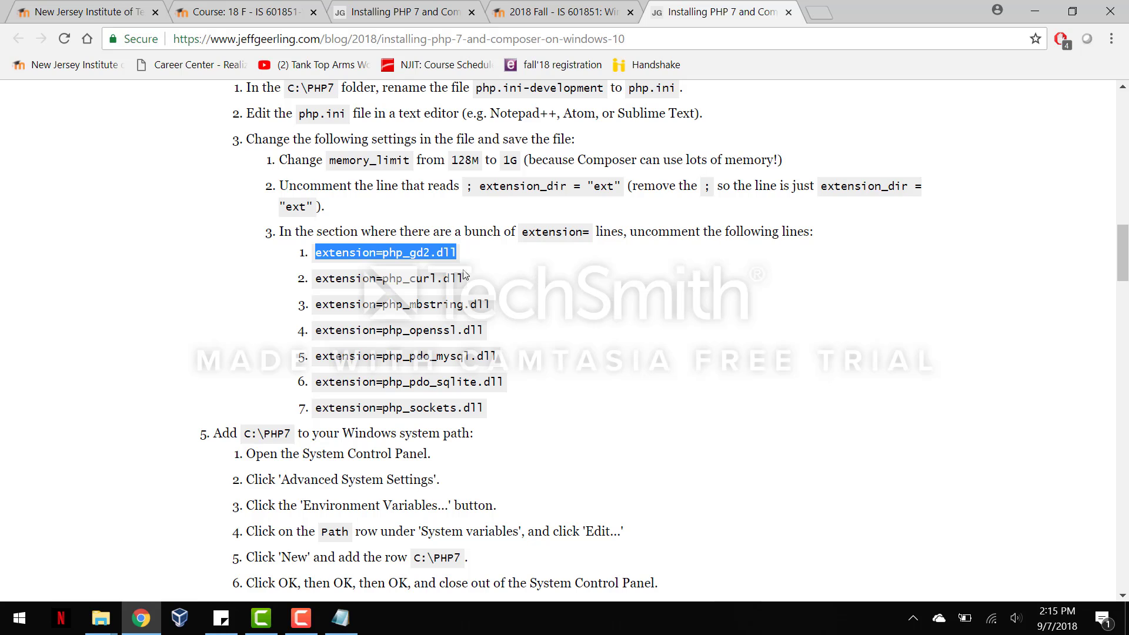
{"action": "key", "text": "ctrl+c"}
Switch to php.ini in Notepad, find extension=php_gd2.dll, uncomment it by removing its leading semicolon, and return to the article
{"action": "key", "text": "alt+Tab"}
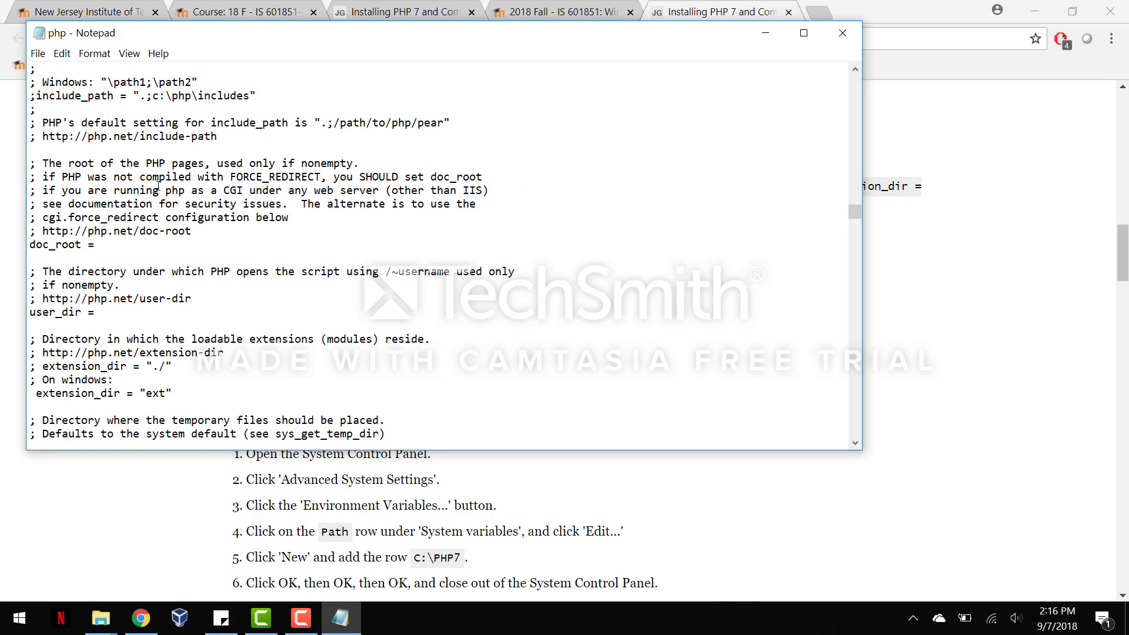
{"action": "key", "text": "ctrl+f"}
{"action": "key", "text": "ctrl+v"}
{"action": "key", "text": "Return"}
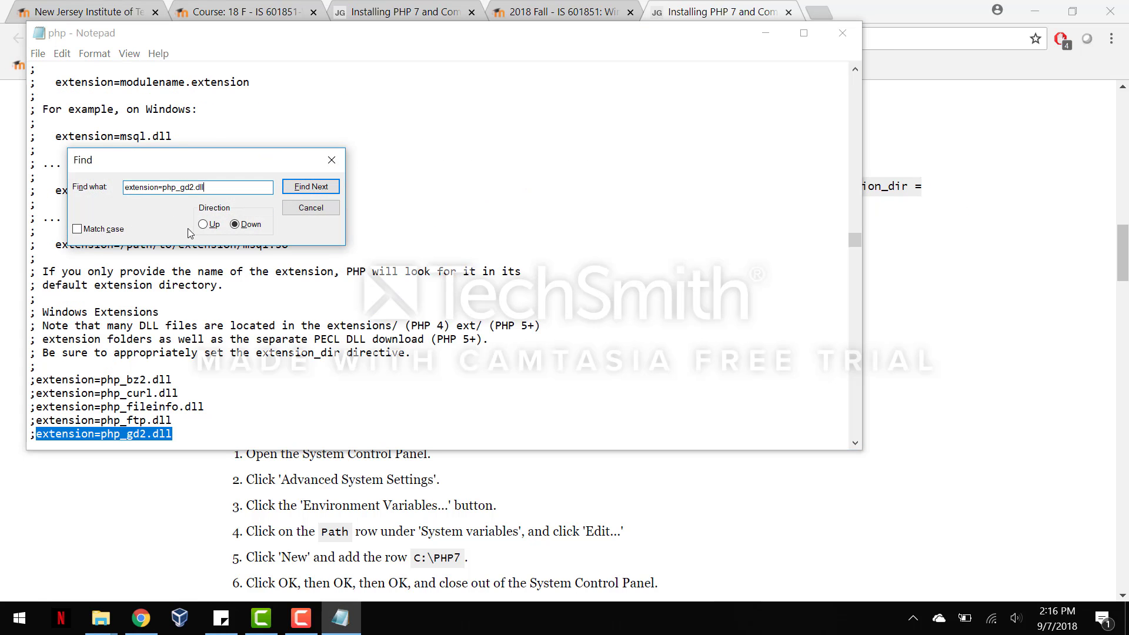
{"action": "left_click", "coordinate": [333, 161]}
{"action": "scroll", "coordinate": [108, 363], "scroll_direction": "down", "scroll_amount": 2}
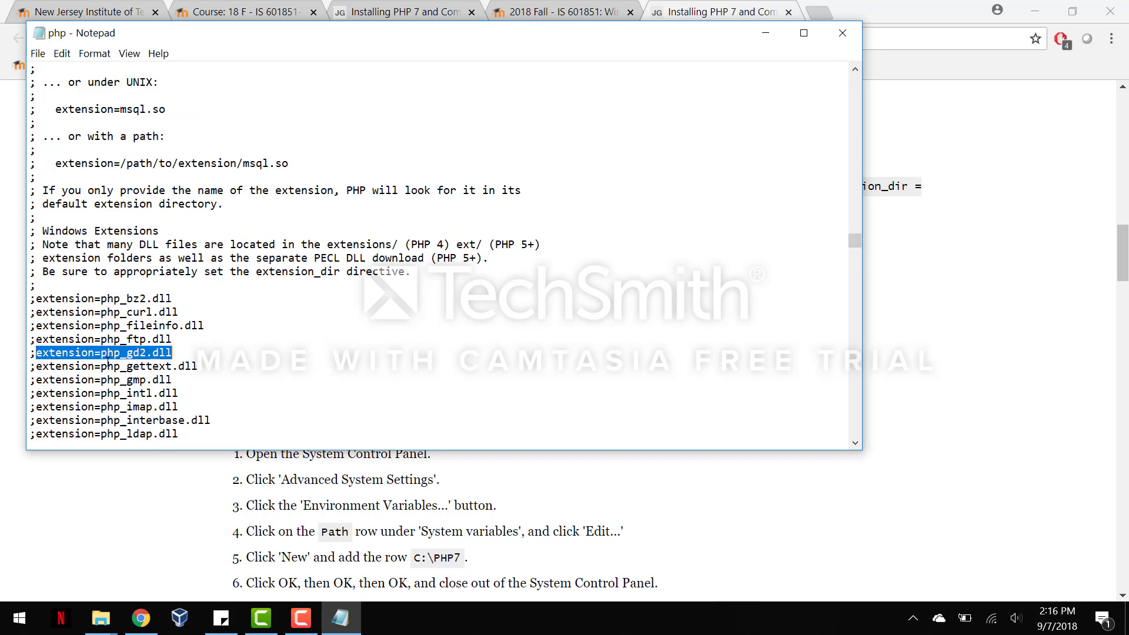
{"action": "left_click", "coordinate": [39, 371]}
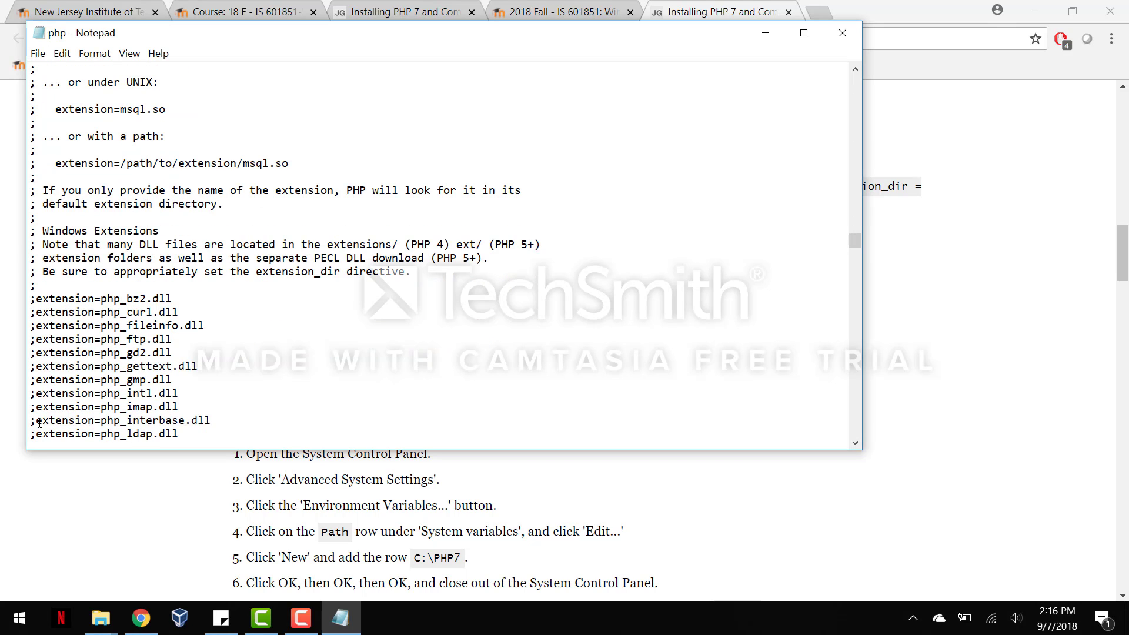
{"action": "key", "text": "BackSpace"}
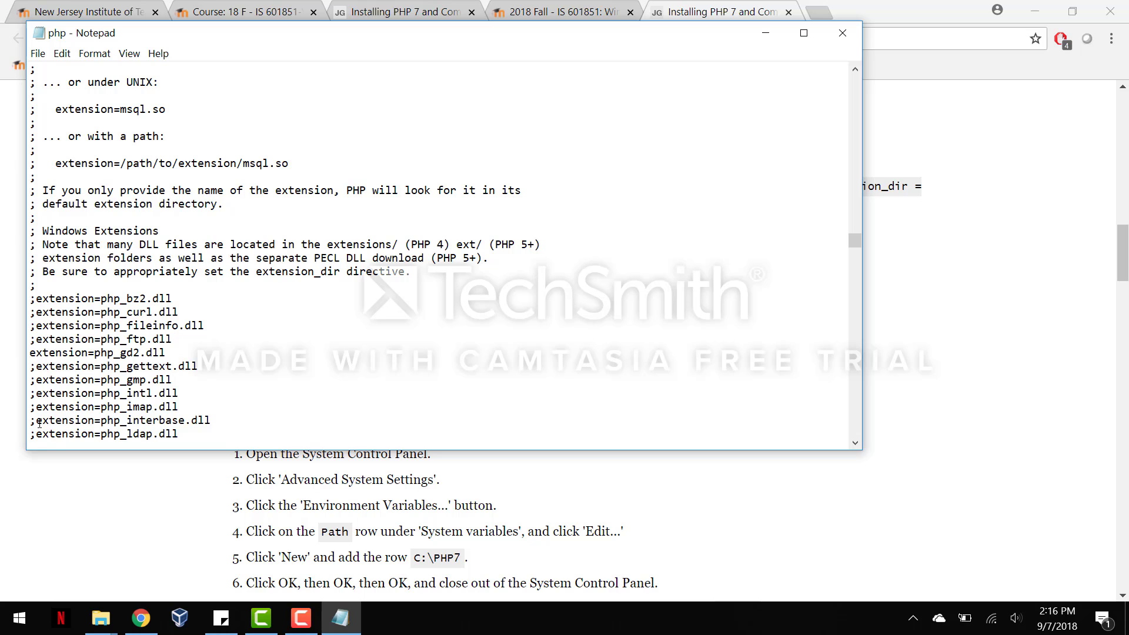
{"action": "scroll", "coordinate": [65, 436], "scroll_direction": "up", "scroll_amount": 1}
{"action": "left_click", "coordinate": [155, 510]}
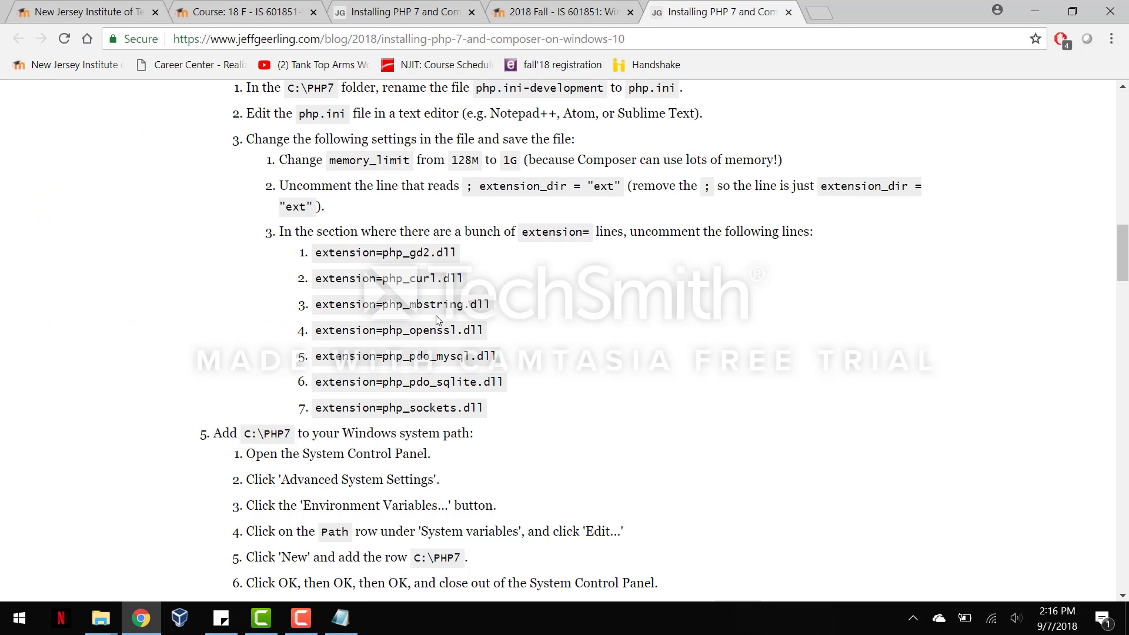
Switch to php.ini, uncomment the extension=php_curl.dll line by removing its leading semicolon, and return to the article
{"action": "key", "text": "alt+Tab"}
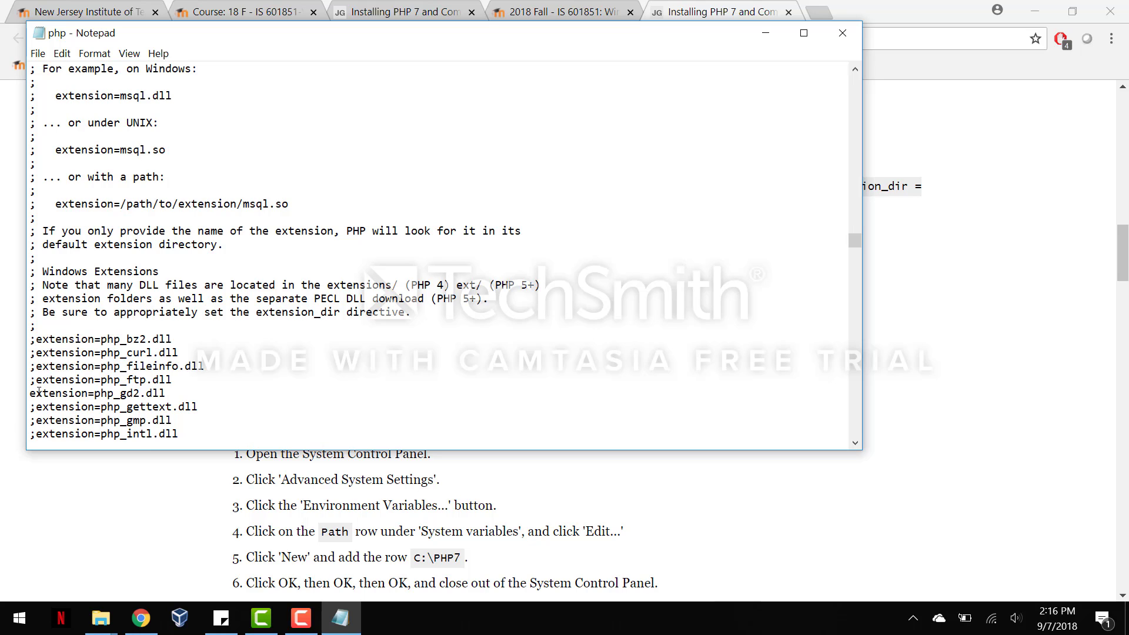
{"action": "key", "text": "Up"}
{"action": "key", "text": "Up"}
{"action": "key", "text": "Up"}
{"action": "key", "text": "Delete"}
{"action": "key", "text": "alt+Tab"}
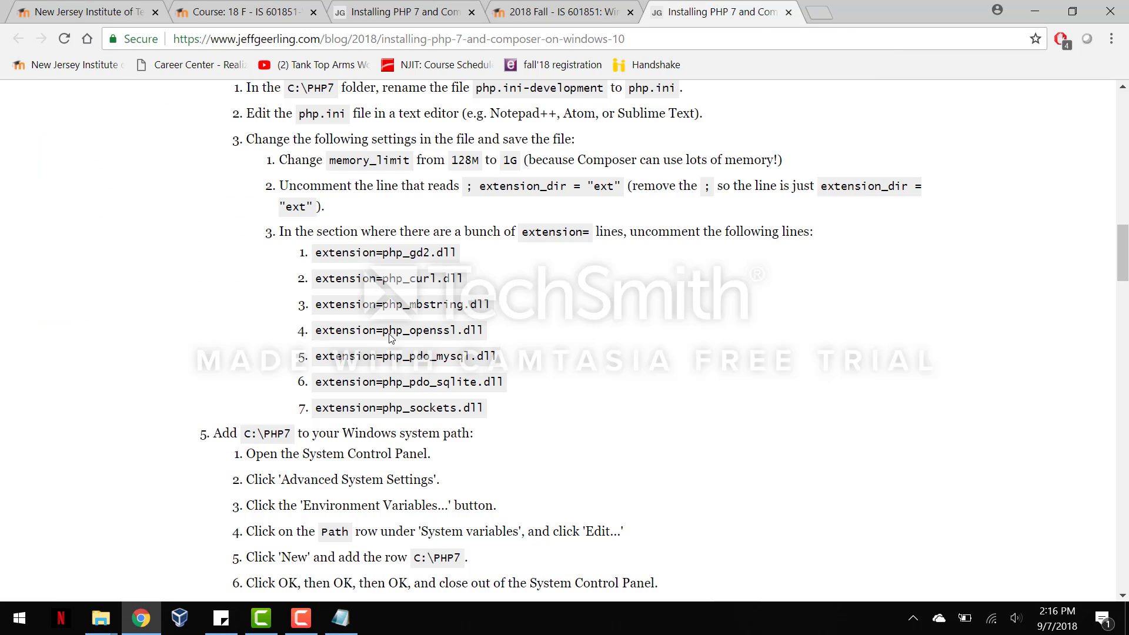
Switch to php.ini, uncomment the extension=php_mbstring.dll line by removing its leading semicolon, and return to the article
{"action": "key", "text": "alt+Tab"}
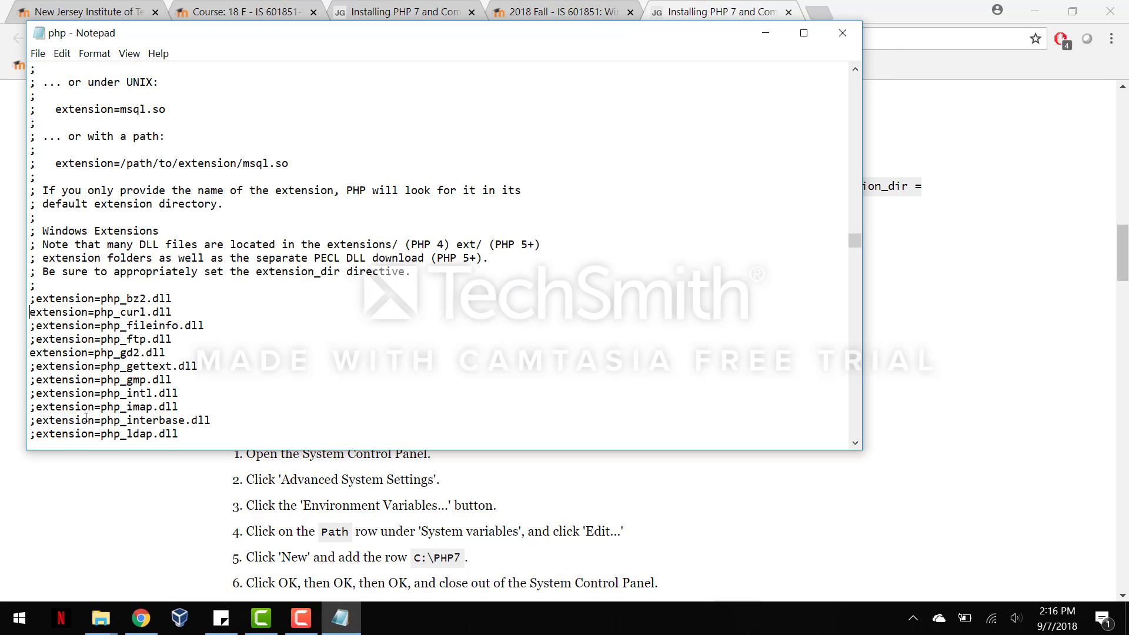
{"action": "scroll", "coordinate": [95, 367], "scroll_direction": "down", "scroll_amount": 1}
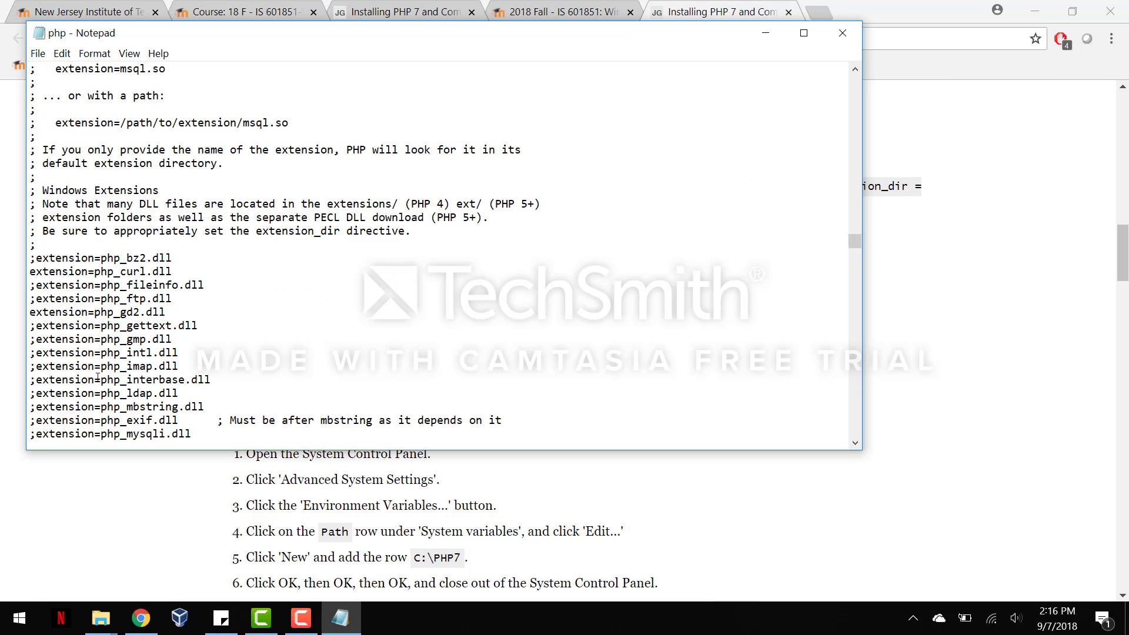
{"action": "left_click", "coordinate": [37, 407]}
{"action": "key", "text": "BackSpace"}
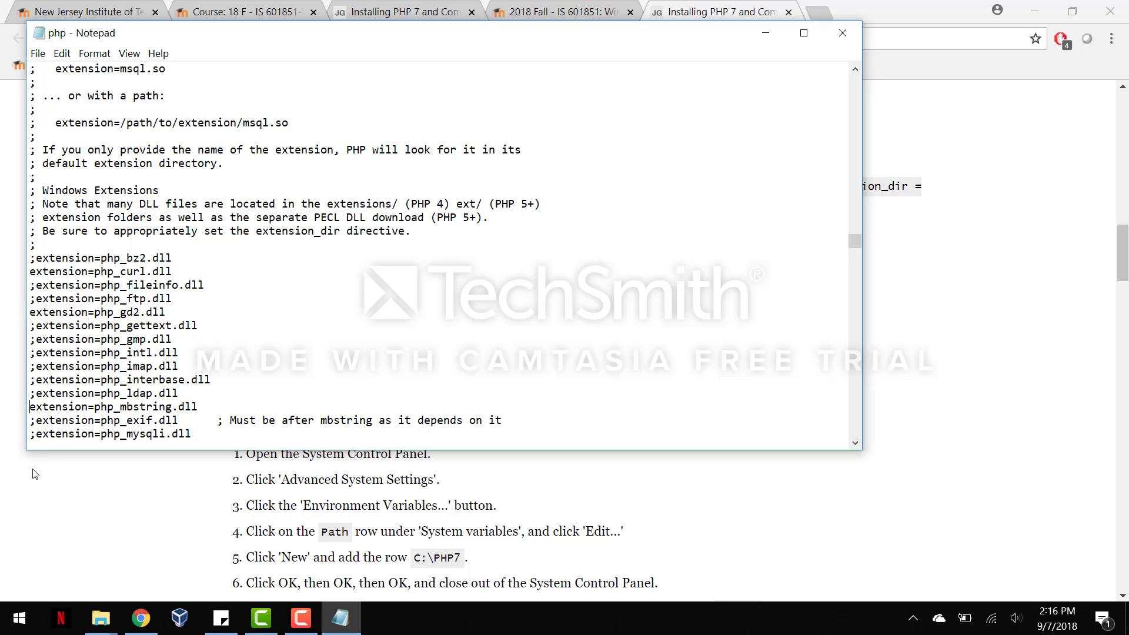
{"action": "left_click", "coordinate": [116, 534]}
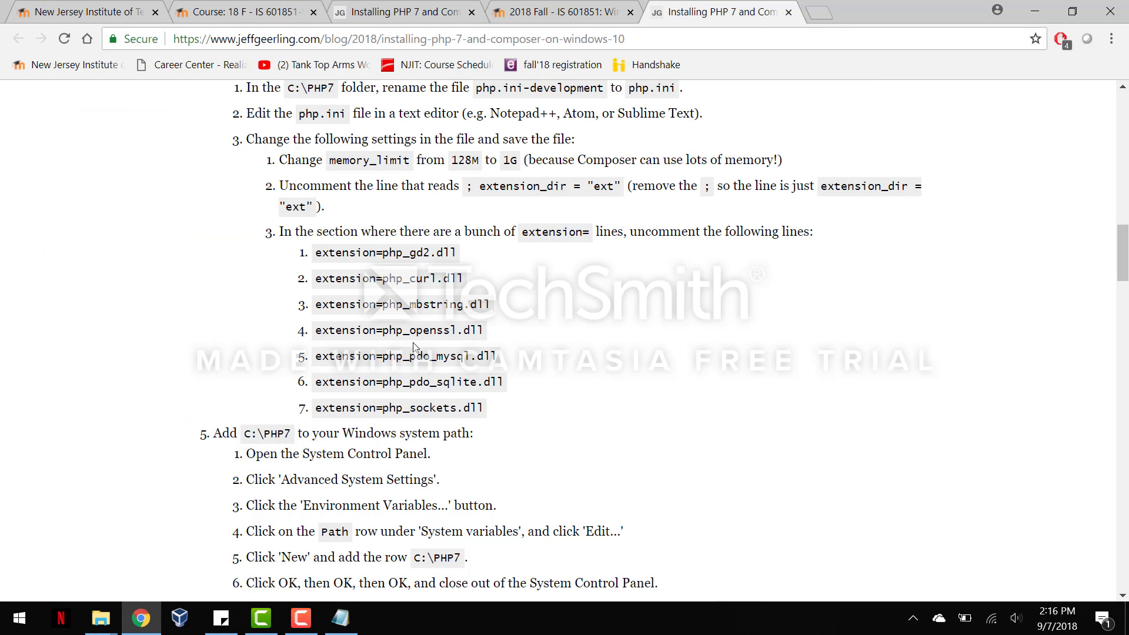
Switch to php.ini, uncomment the extension=php_openssl.dll line by removing its leading semicolon, and return to the article
{"action": "key", "text": "alt+Tab"}
{"action": "scroll", "coordinate": [126, 389], "scroll_direction": "down", "scroll_amount": 1}
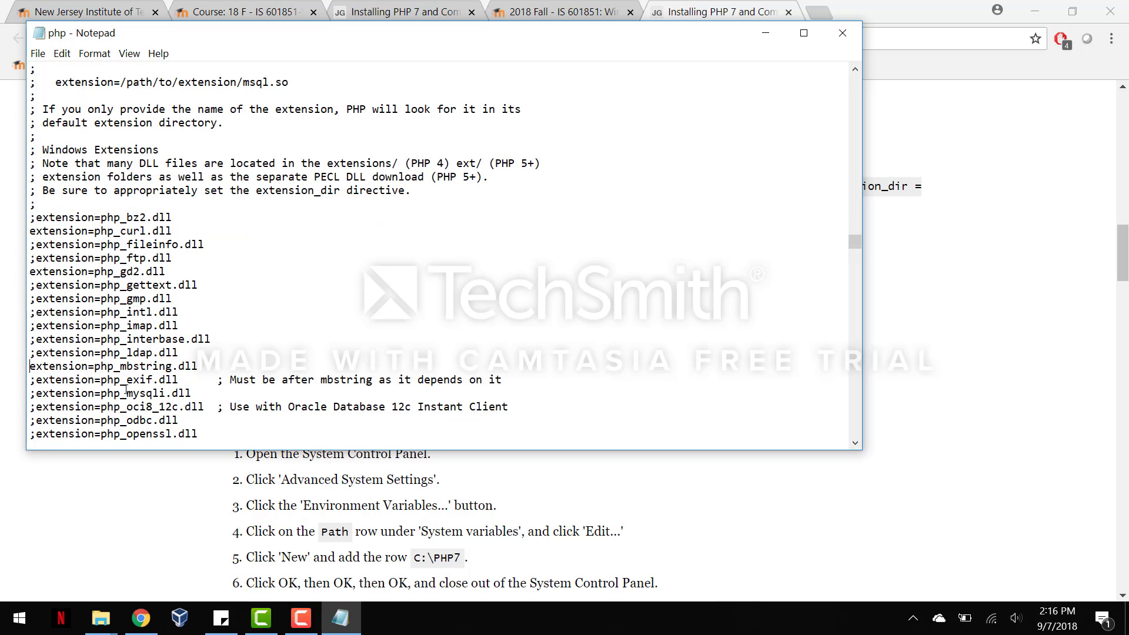
{"action": "scroll", "coordinate": [97, 398], "scroll_direction": "down", "scroll_amount": 1}
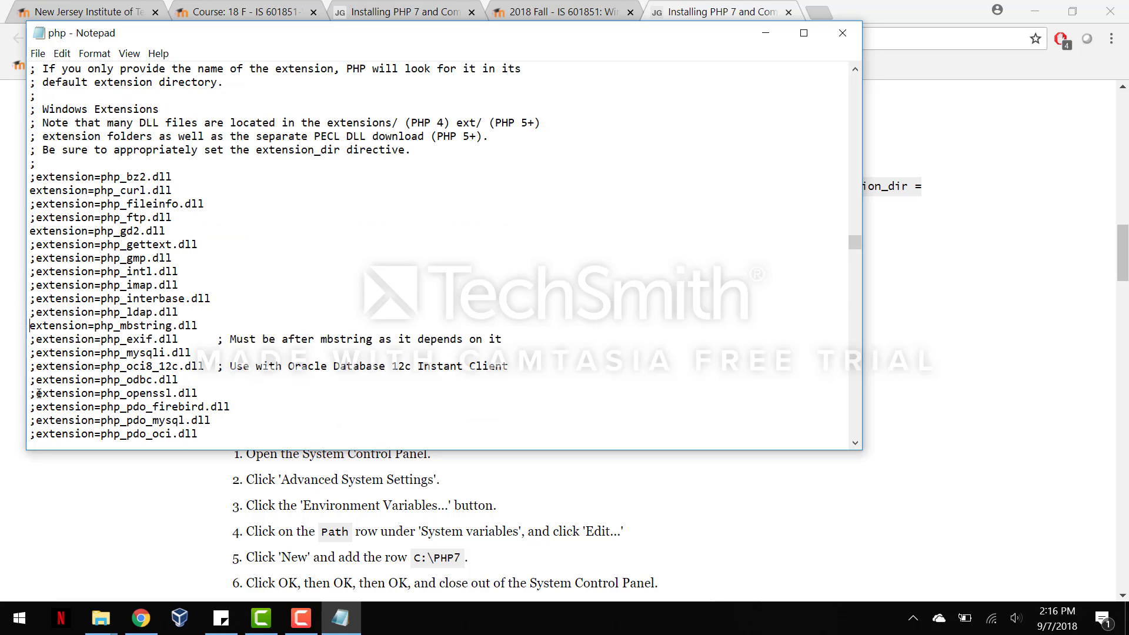
{"action": "key", "text": "BackSpace"}
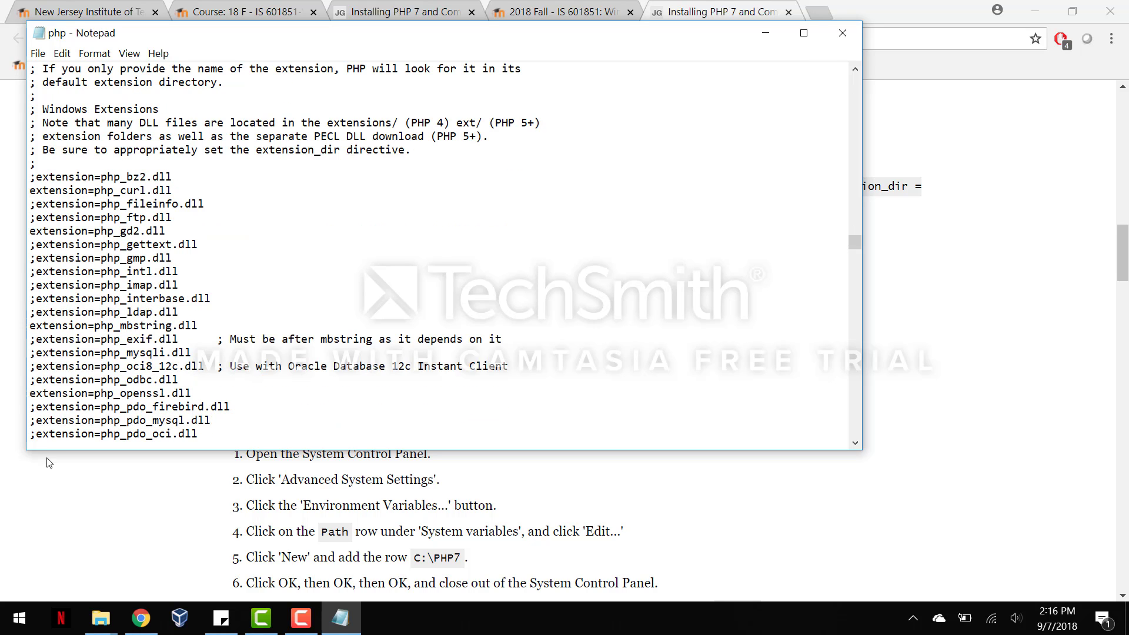
{"action": "left_click", "coordinate": [49, 463]}
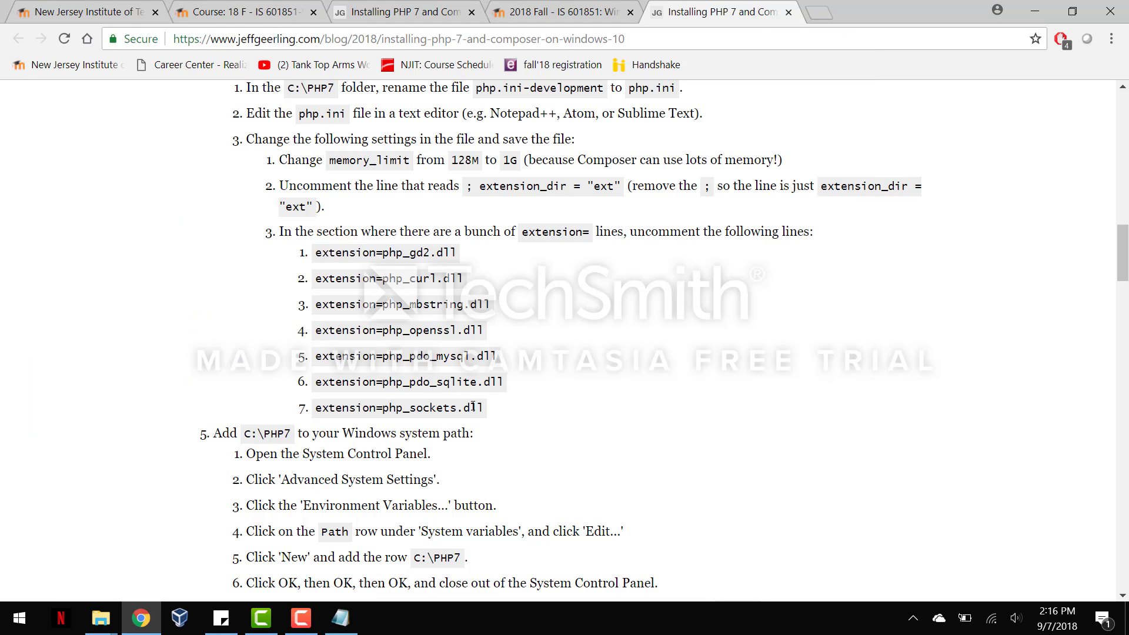
Switch to php.ini, uncomment the extension=php_pdo_mysql.dll line by removing its leading semicolon, and return to the article
{"action": "key", "text": "alt+Tab"}
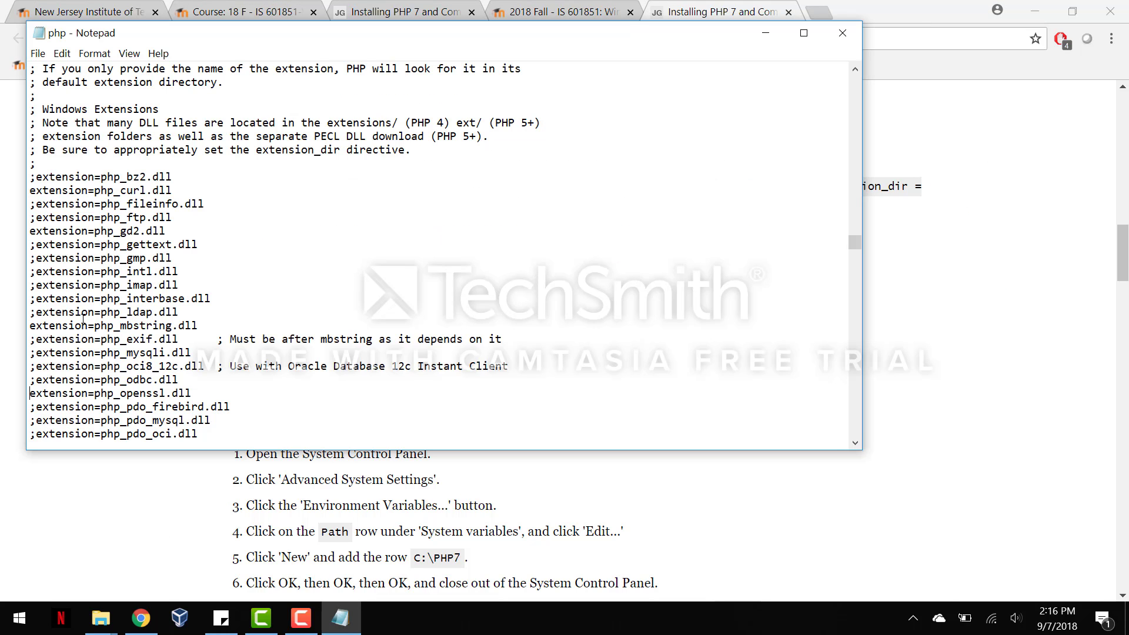
{"action": "scroll", "coordinate": [121, 386], "scroll_direction": "down", "scroll_amount": 1}
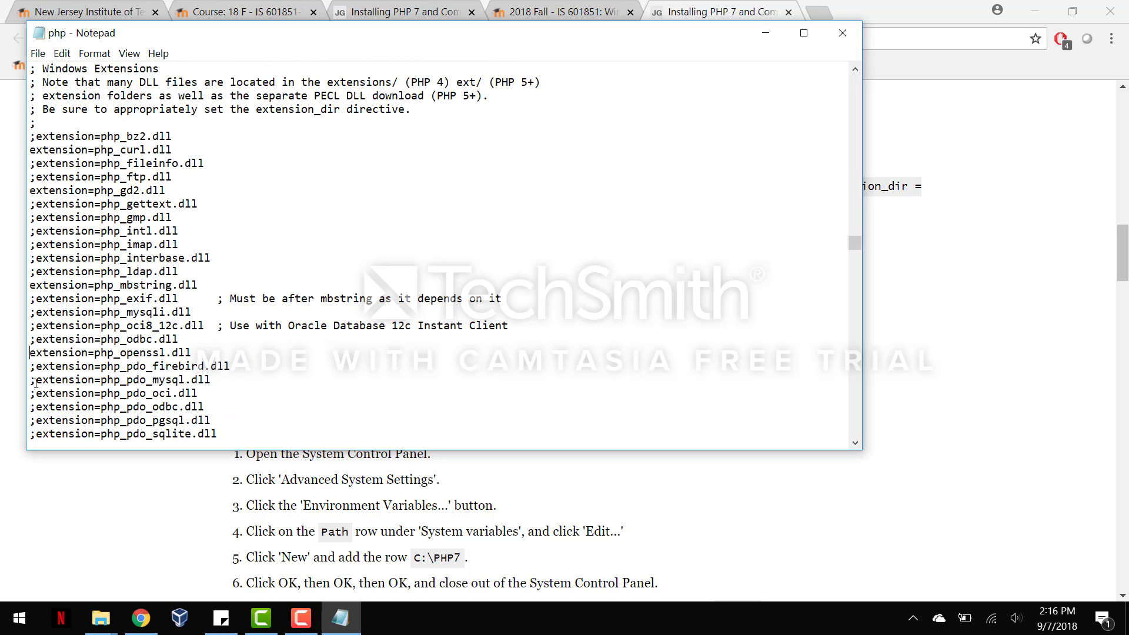
{"action": "key", "text": "BackSpace"}
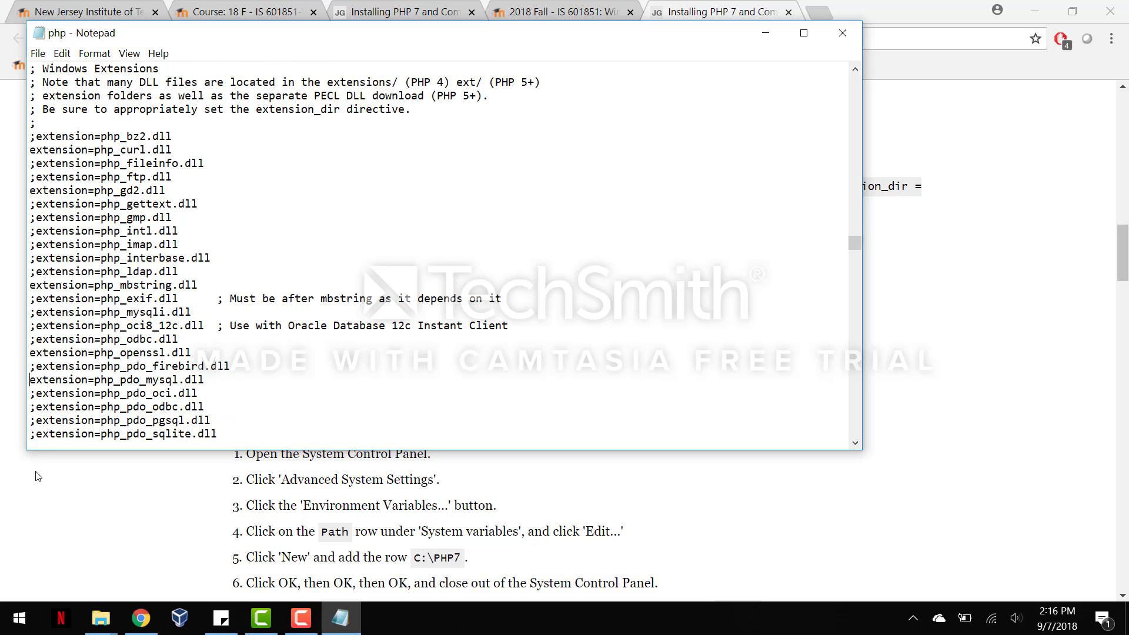
{"action": "left_click", "coordinate": [299, 506]}
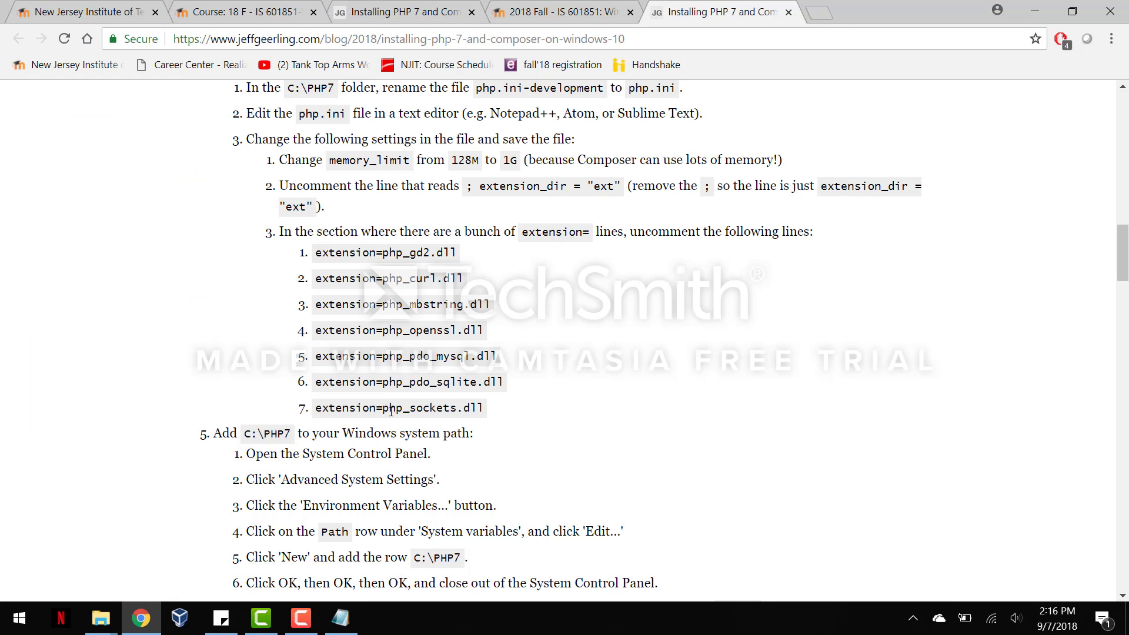
Switch to php.ini, uncomment the extension=php_pdo_sqlite.dll line by removing its leading semicolon, and return to the article
{"action": "key", "text": "alt+Tab"}
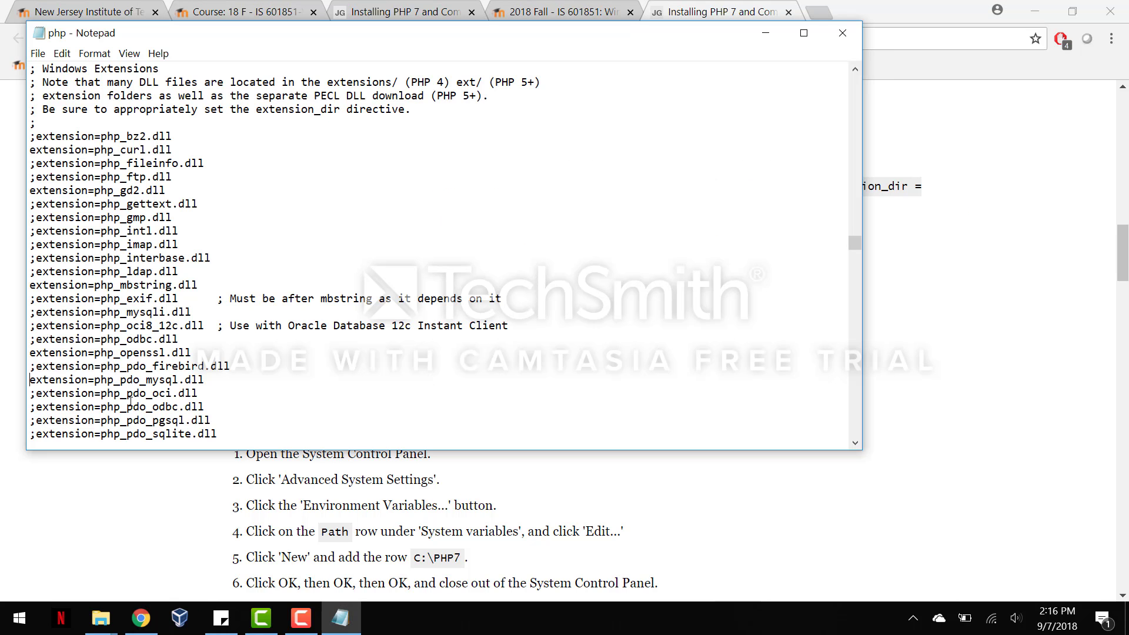
{"action": "scroll", "coordinate": [119, 416], "scroll_direction": "down", "scroll_amount": 1}
{"action": "left_click", "coordinate": [36, 396]}
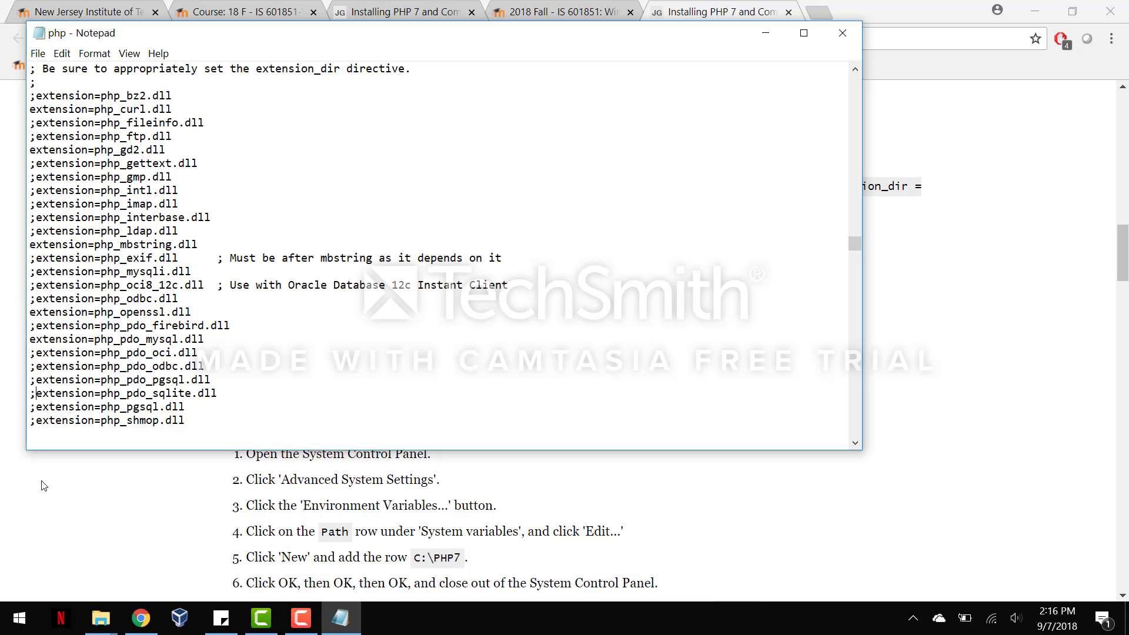
{"action": "key", "text": "BackSpace"}
{"action": "left_click", "coordinate": [395, 455]}
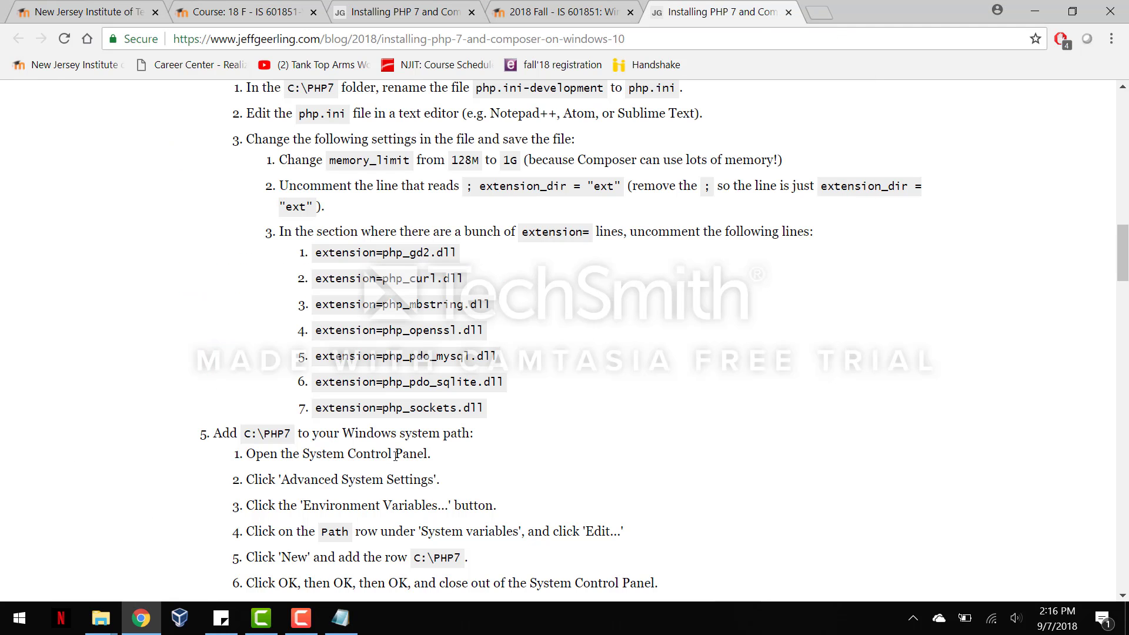
Look through the extension lines in php.ini, return to the article and copy the line extension=php_sockets.dll
{"action": "key", "text": "alt+Tab"}
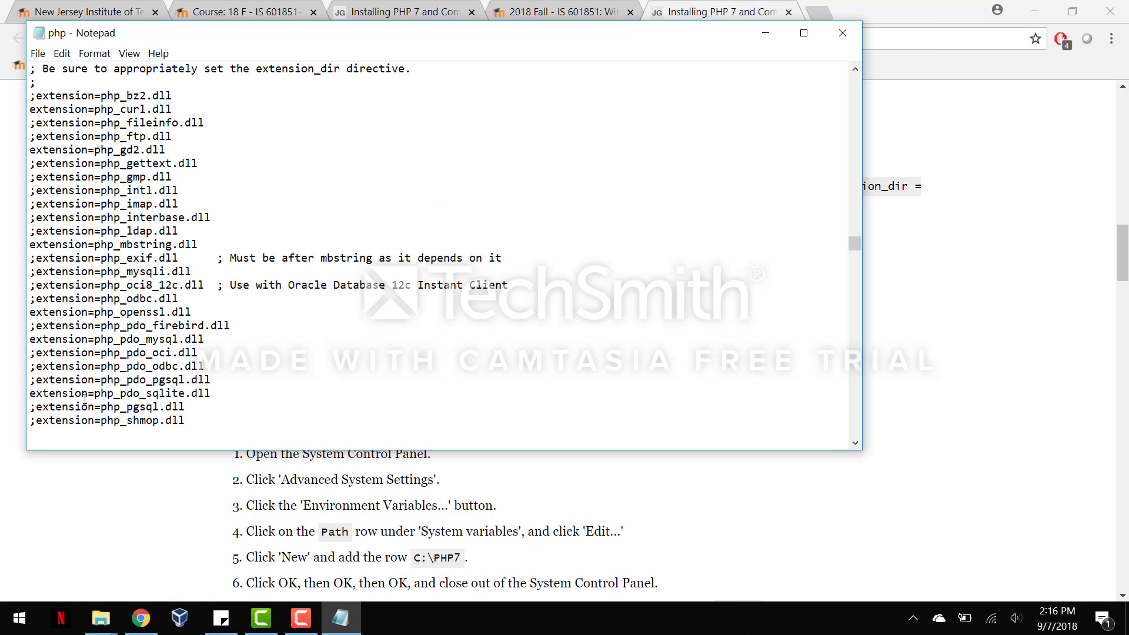
{"action": "scroll", "coordinate": [85, 397], "scroll_direction": "down", "scroll_amount": 1}
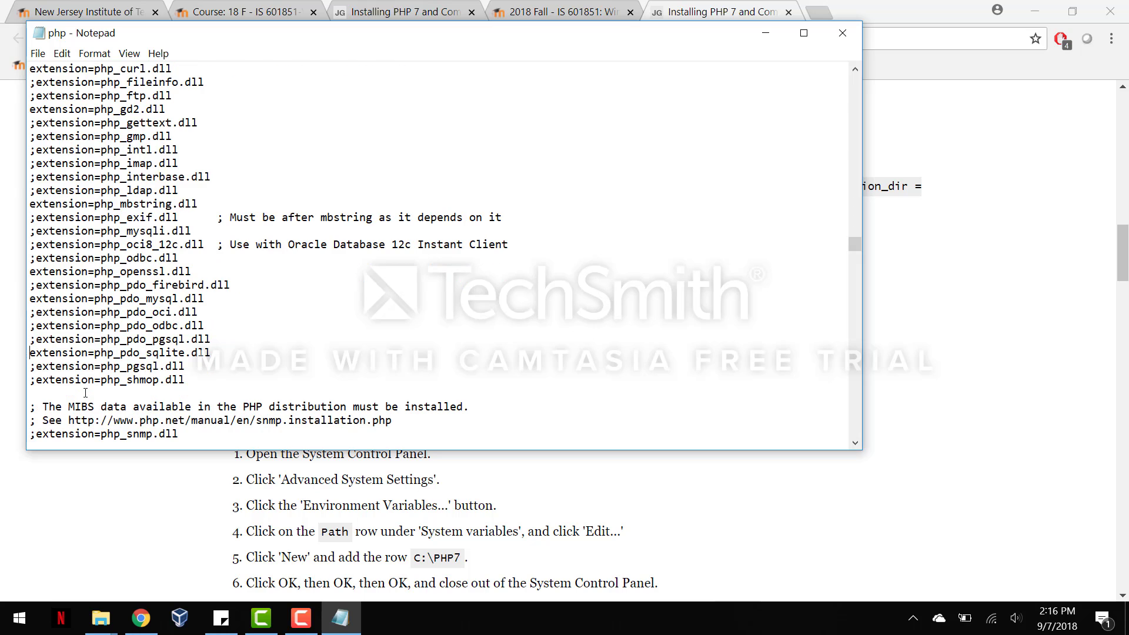
{"action": "left_click", "coordinate": [142, 474]}
{"action": "left_click_drag", "start_coordinate": [317, 410], "coordinate": [481, 412]}
{"action": "key", "text": "ctrl+c"}
Search php.ini in Notepad from its beginning for extension=php_sockets.dll and uncomment that line by removing its leading semicolon
{"action": "key", "text": "alt+Tab"}
{"action": "scroll", "coordinate": [826, 215], "scroll_direction": "up", "scroll_amount": 10}
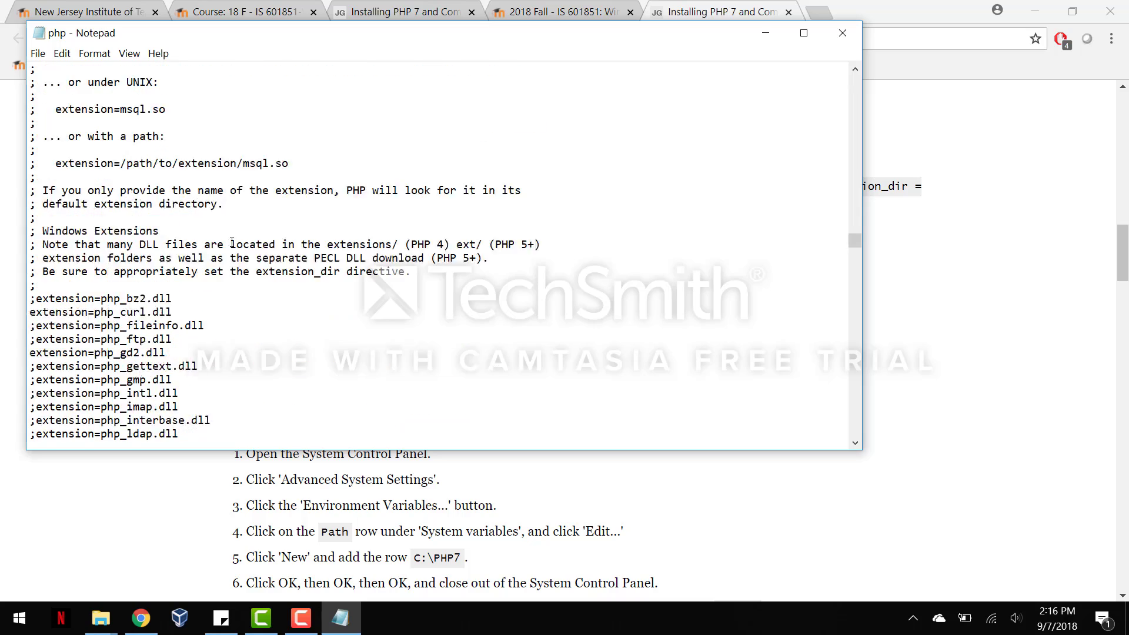
{"action": "left_click_drag", "start_coordinate": [856, 240], "coordinate": [855, 82]}
{"action": "key", "text": "ctrl+f"}
{"action": "key", "text": "ctrl+v"}
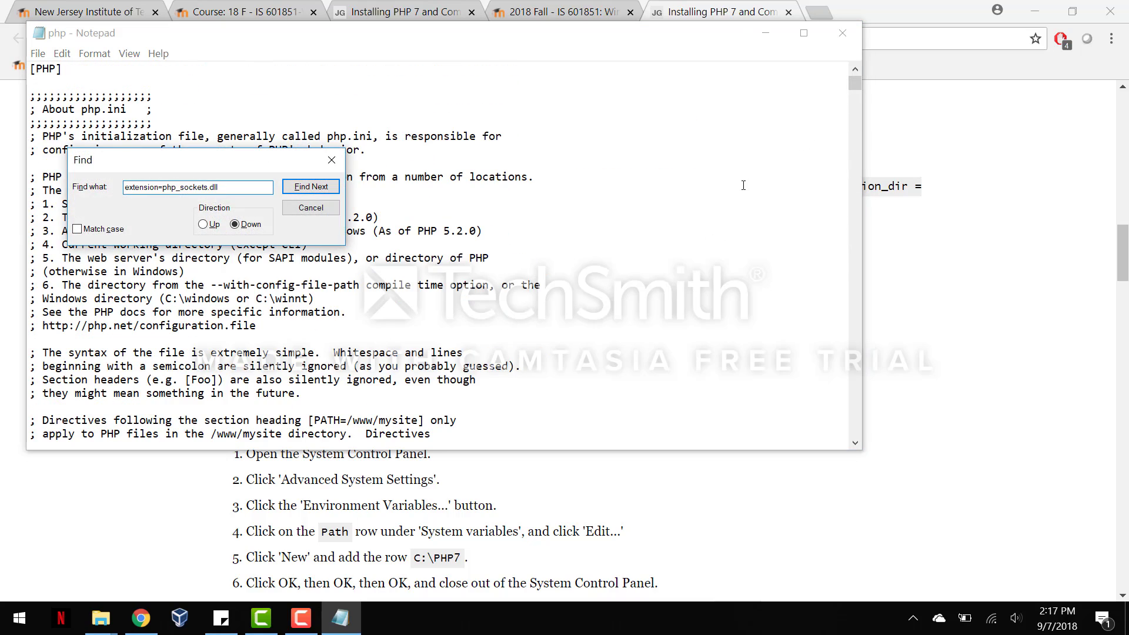
{"action": "key", "text": "Return"}
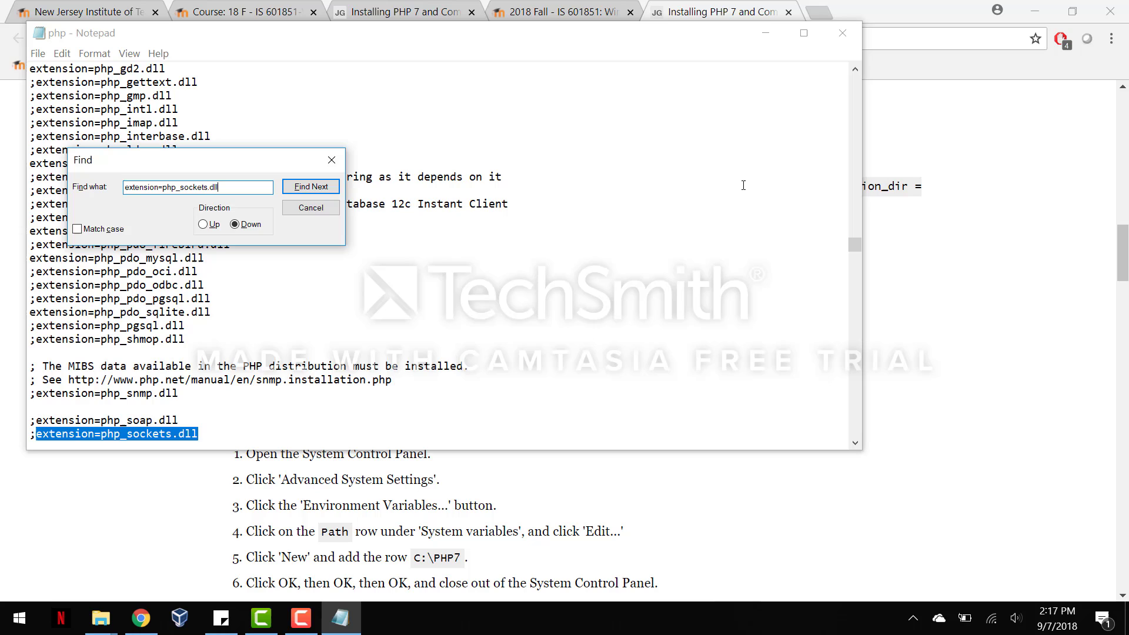
{"action": "left_click", "coordinate": [329, 161]}
{"action": "scroll", "coordinate": [46, 406], "scroll_direction": "down", "scroll_amount": 2}
{"action": "left_click", "coordinate": [38, 355]}
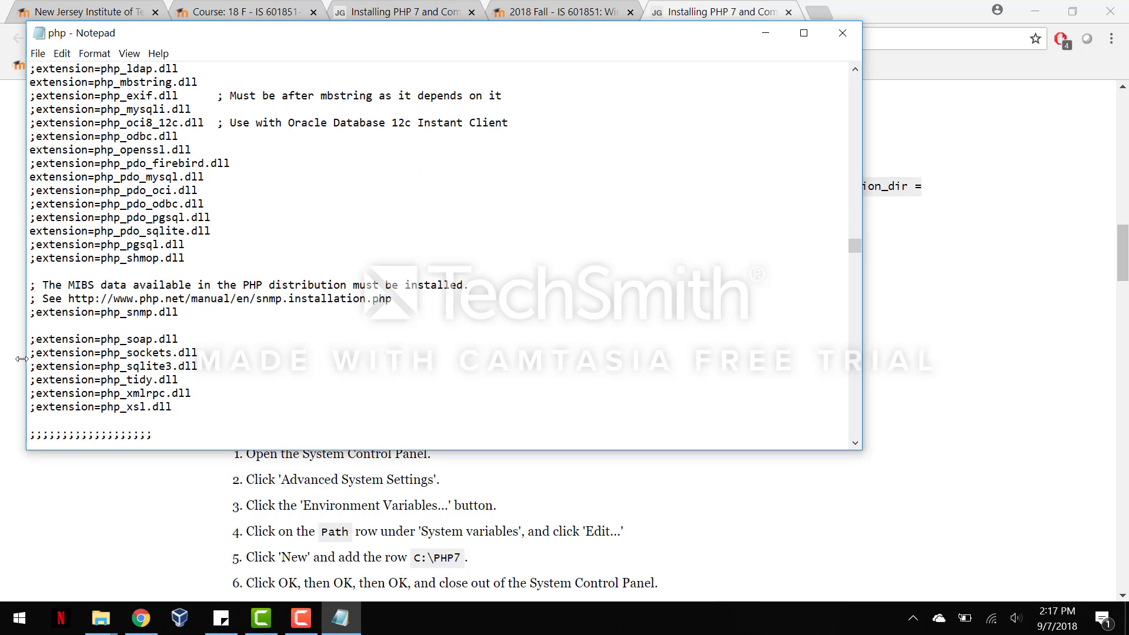
{"action": "key", "text": "BackSpace"}
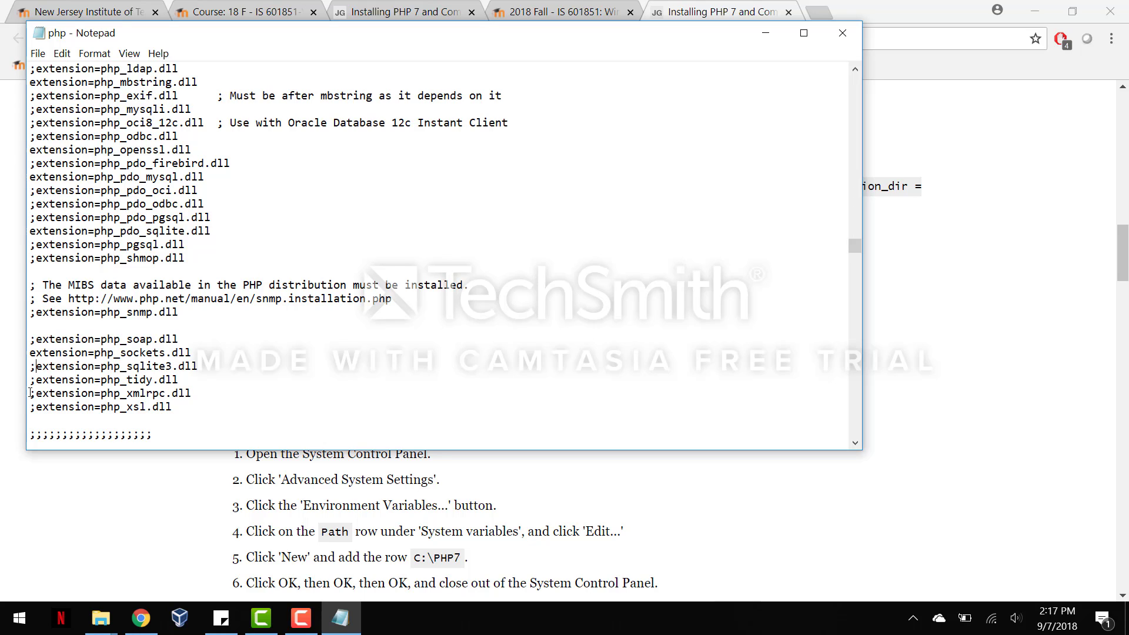
Uncomment the extension=php_sqlite3.dll and extension=php_pdo_pgsql.dll lines in php.ini by removing their leading semicolons
{"action": "key", "text": "BackSpace"}
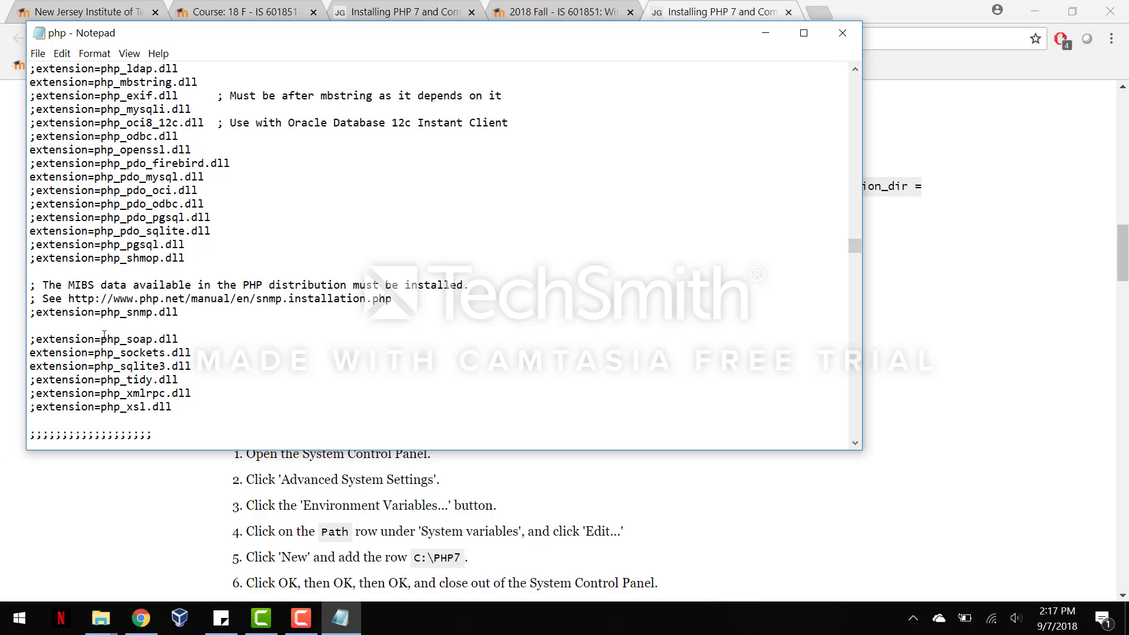
{"action": "scroll", "coordinate": [104, 336], "scroll_direction": "up", "scroll_amount": 2}
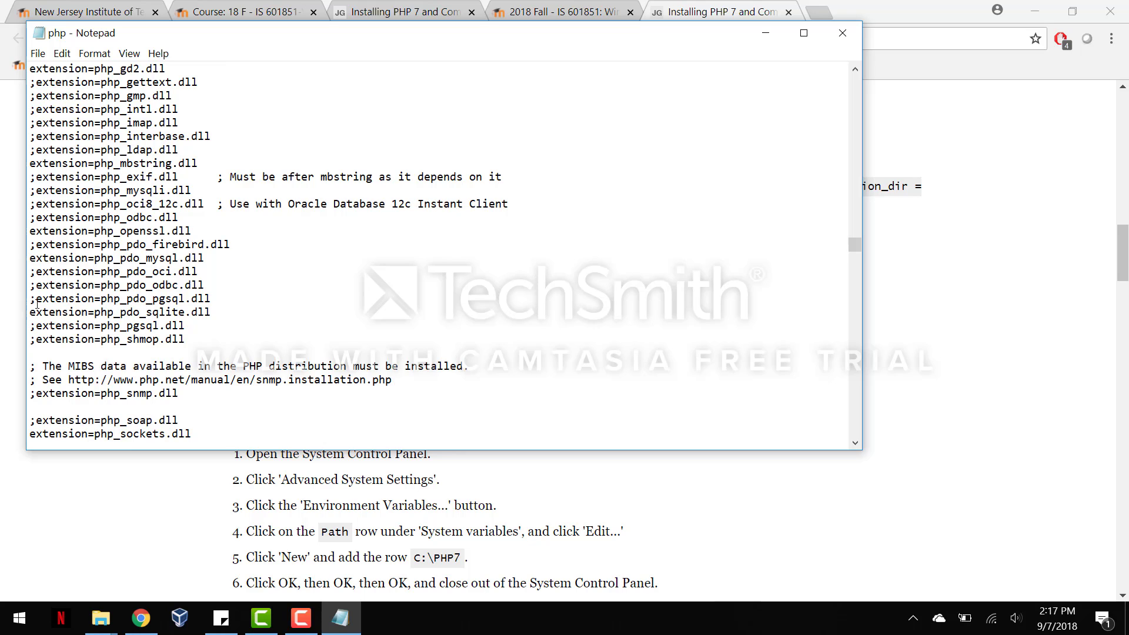
{"action": "key", "text": "BackSpace"}
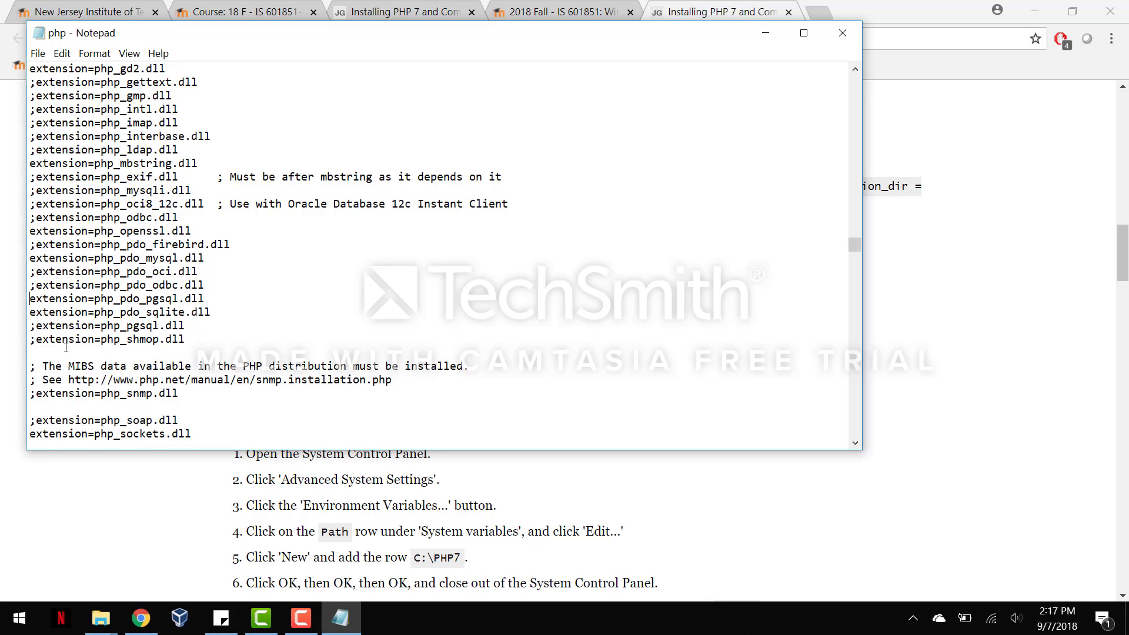
Uncomment the extension=php_mysqli.dll line in php.ini by removing its leading semicolon
{"action": "scroll", "coordinate": [66, 348], "scroll_direction": "up", "scroll_amount": 1}
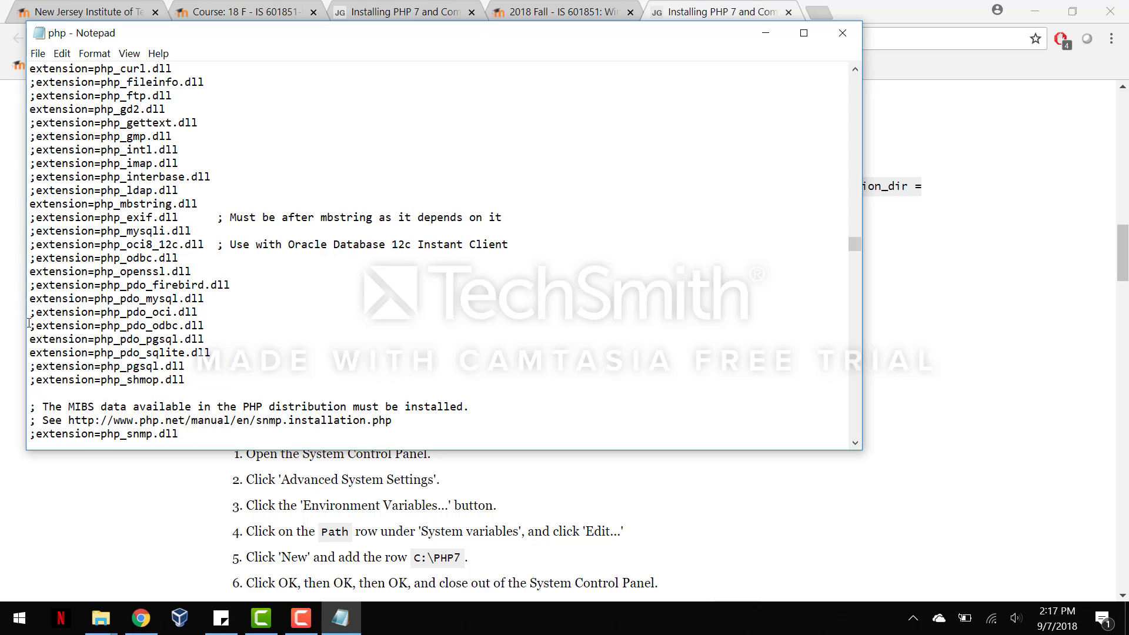
{"action": "scroll", "coordinate": [34, 331], "scroll_direction": "up", "scroll_amount": 1}
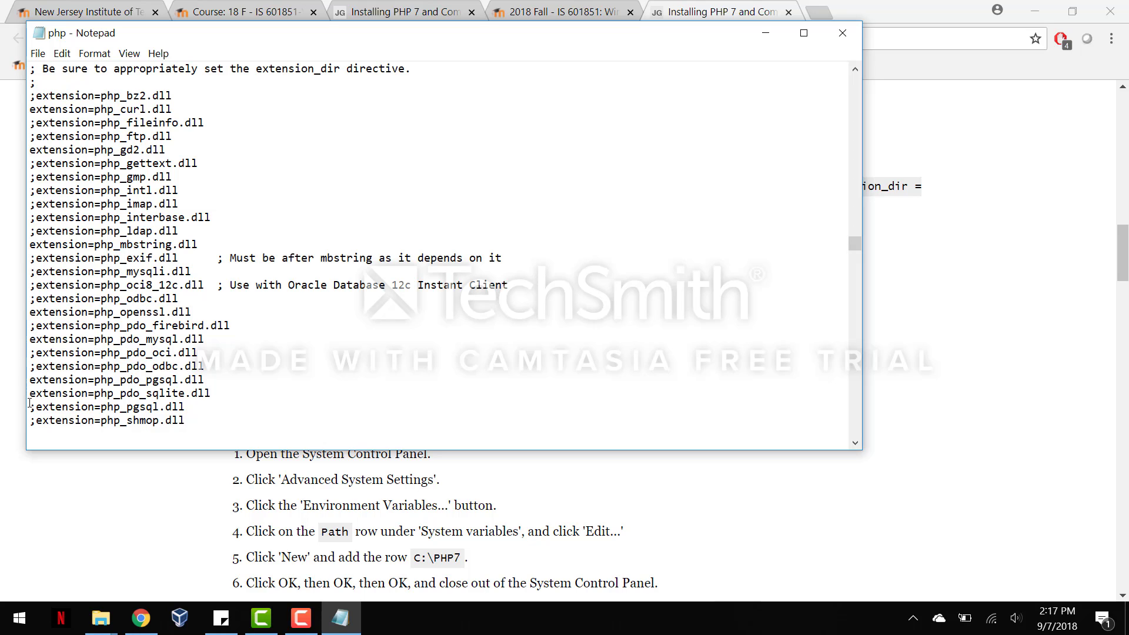
{"action": "key", "text": "BackSpace"}
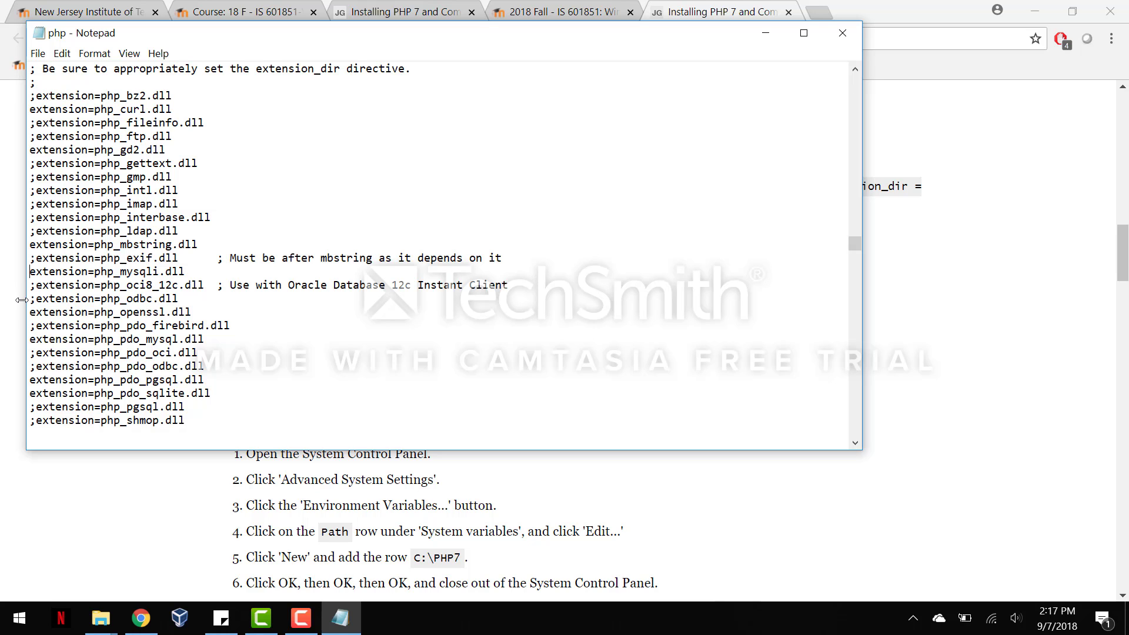
{"action": "scroll", "coordinate": [356, 375], "scroll_direction": "down", "scroll_amount": 1}
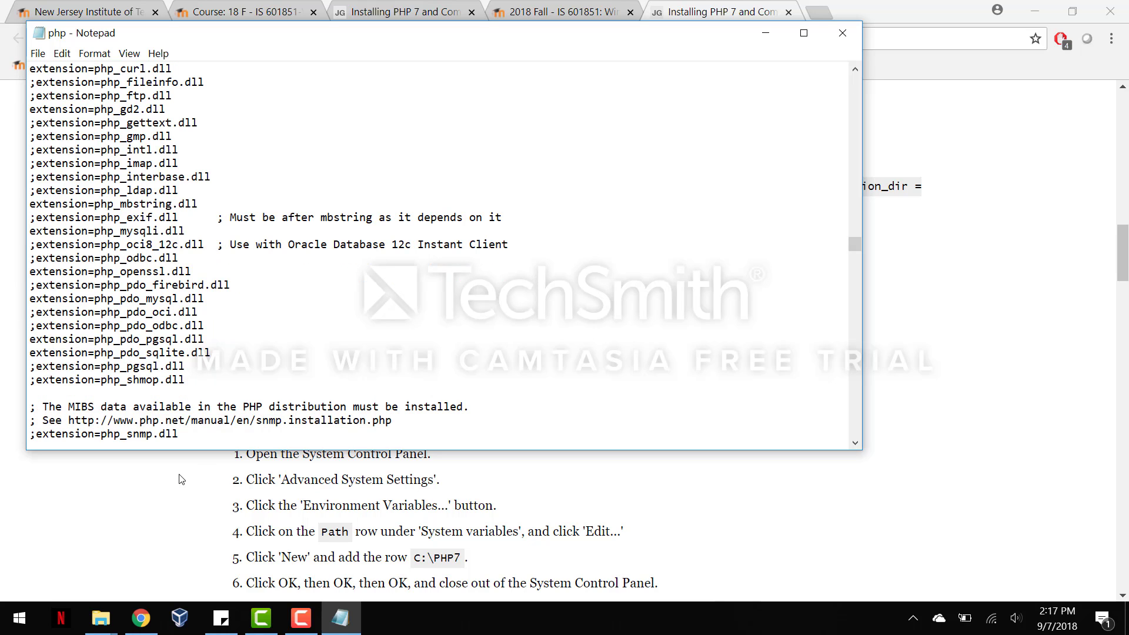
{"action": "scroll", "coordinate": [188, 358], "scroll_direction": "down", "scroll_amount": 4}
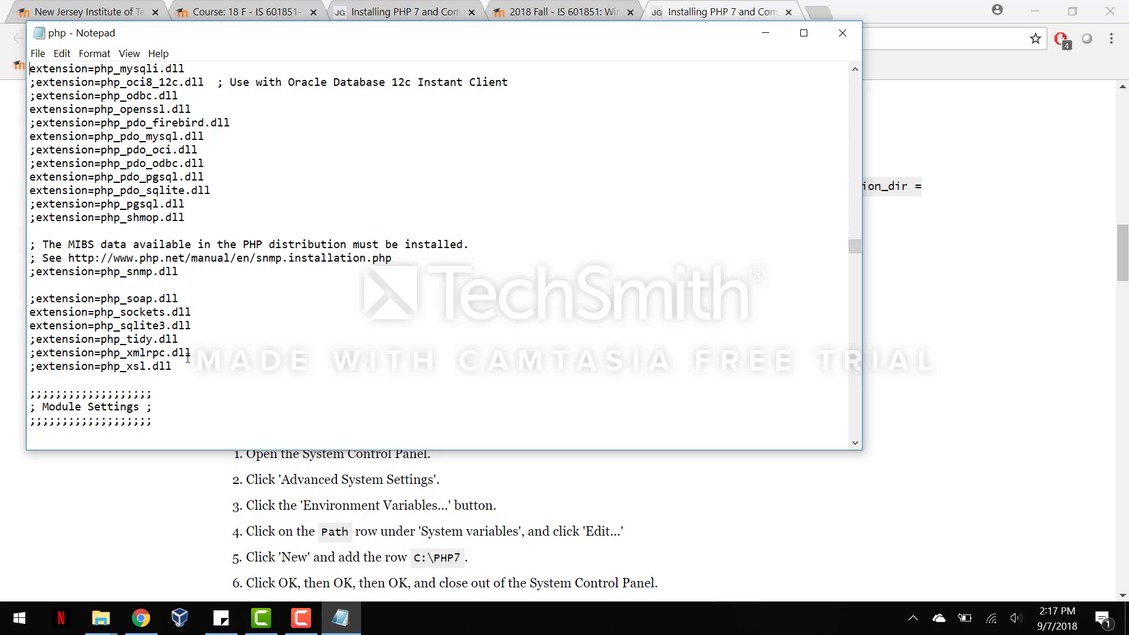
Check the required extensions in the article, return to php.ini and close it
{"action": "left_click", "coordinate": [131, 521]}
{"action": "scroll", "coordinate": [296, 427], "scroll_direction": "down", "scroll_amount": 3}
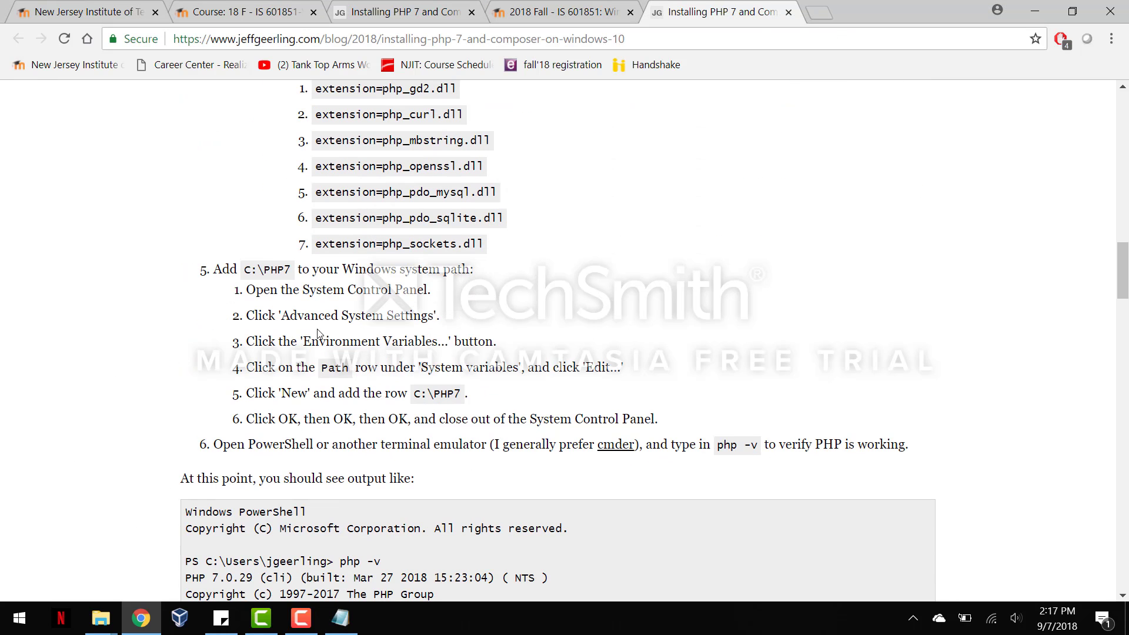
{"action": "key", "text": "alt+Tab"}
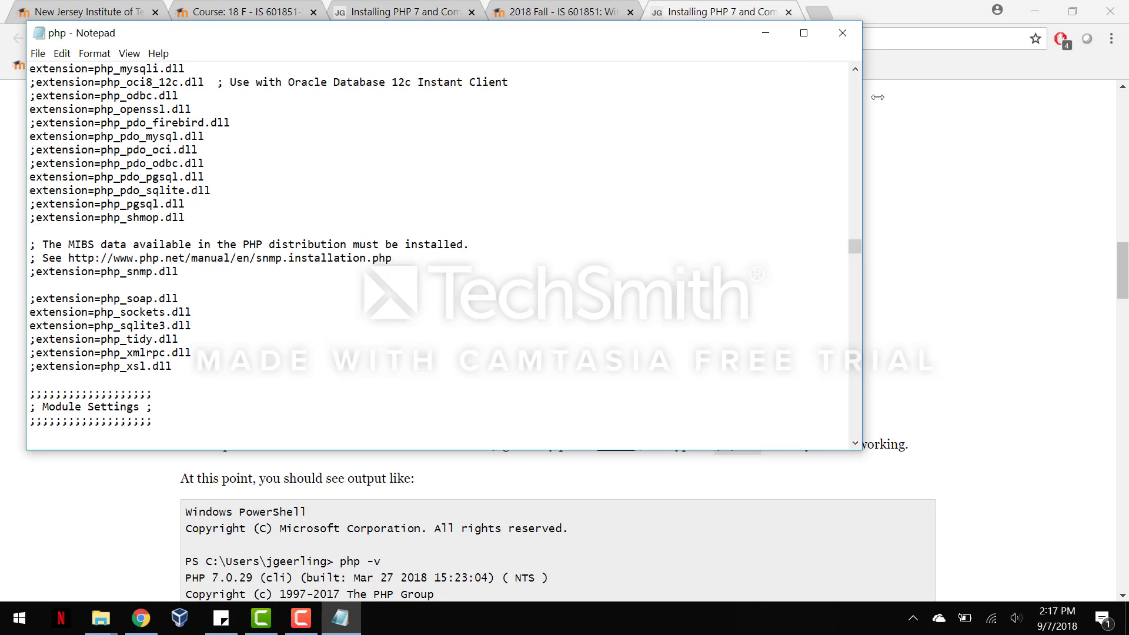
{"action": "left_click", "coordinate": [841, 41]}
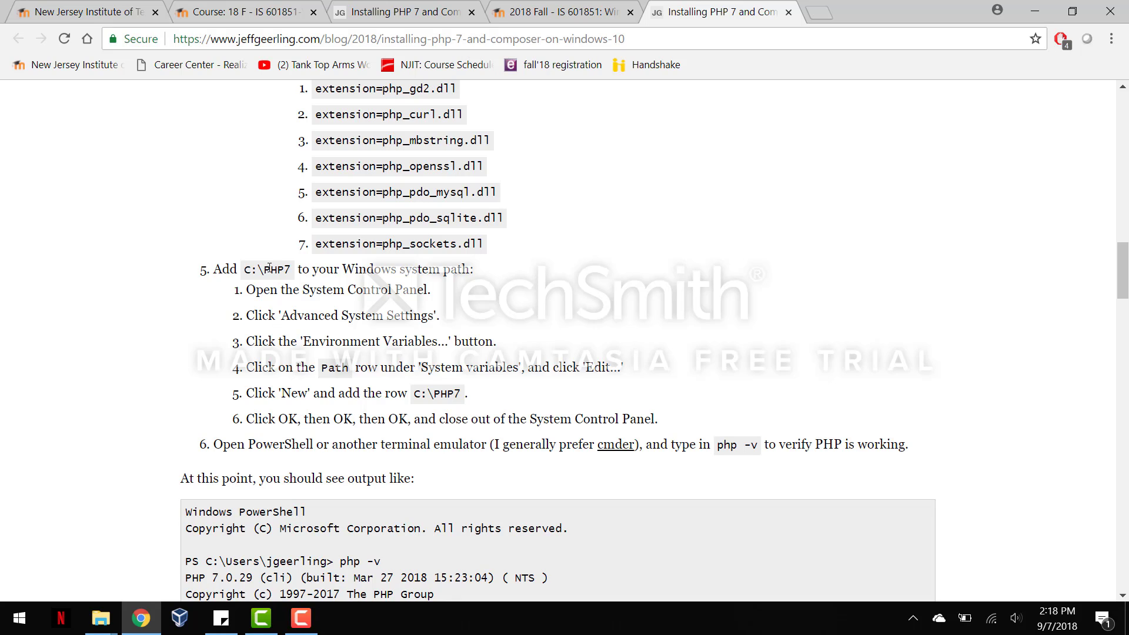
Open the Environment Variables through This PC's properties and the advanced system settings
{"action": "left_click_drag", "start_coordinate": [244, 269], "coordinate": [285, 270]}
{"action": "left_click", "coordinate": [341, 364]}
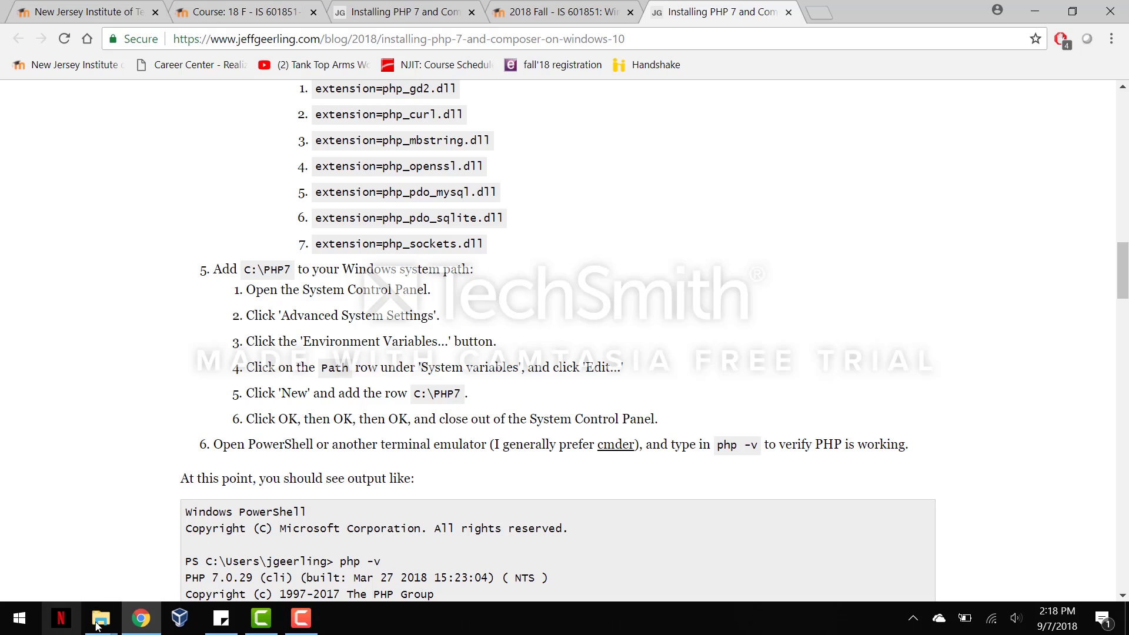
{"action": "left_click", "coordinate": [97, 624]}
{"action": "left_click", "coordinate": [37, 564]}
{"action": "left_click", "coordinate": [233, 161]}
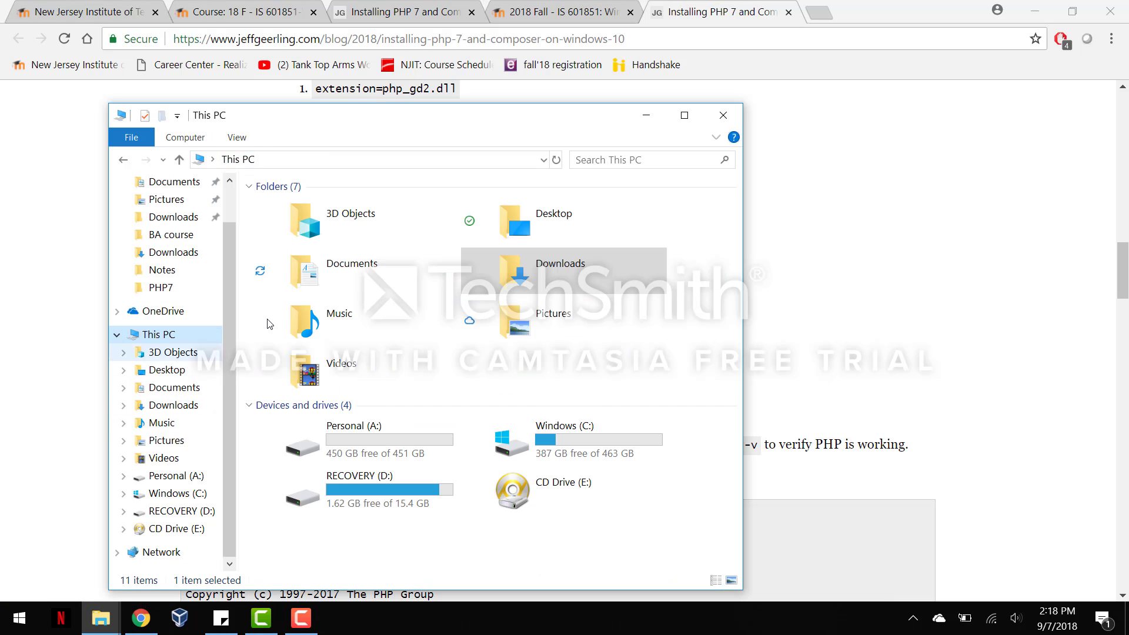
{"action": "right_click", "coordinate": [165, 340]}
{"action": "left_click", "coordinate": [24, 321]}
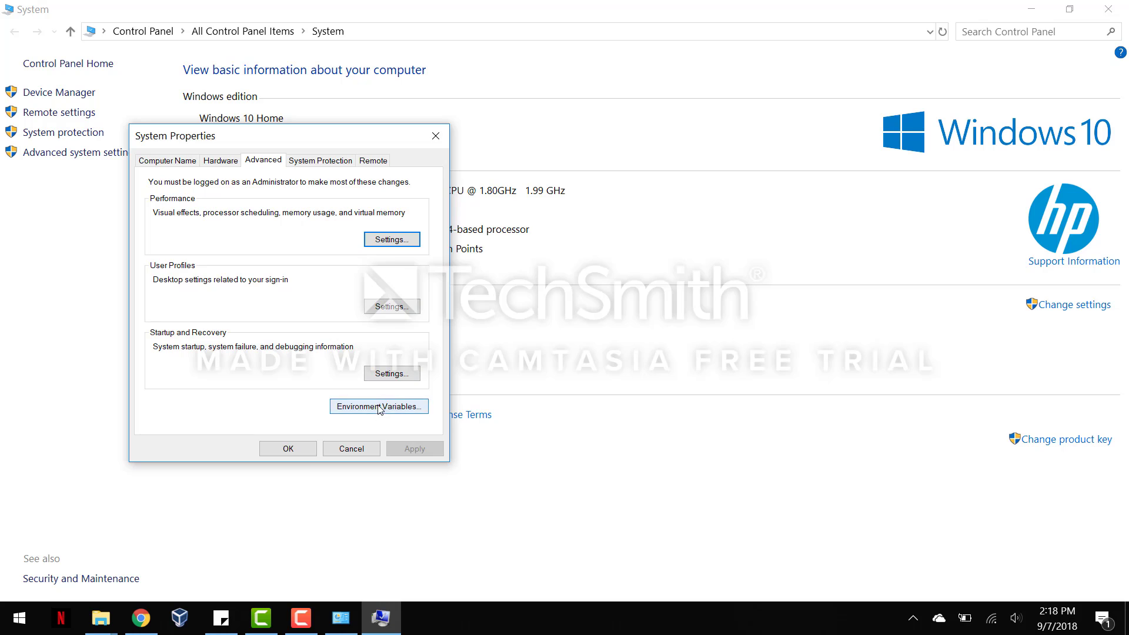
{"action": "left_click", "coordinate": [380, 407]}
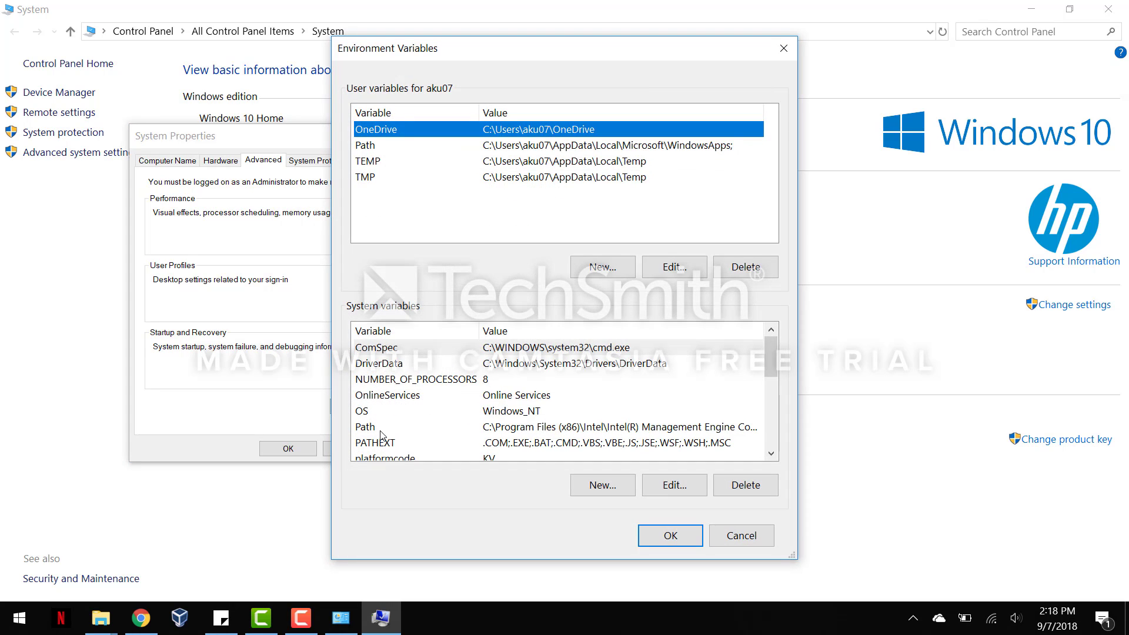
Check the article's instructions for the system path and open the system variable Path for editing
{"action": "left_click", "coordinate": [382, 427]}
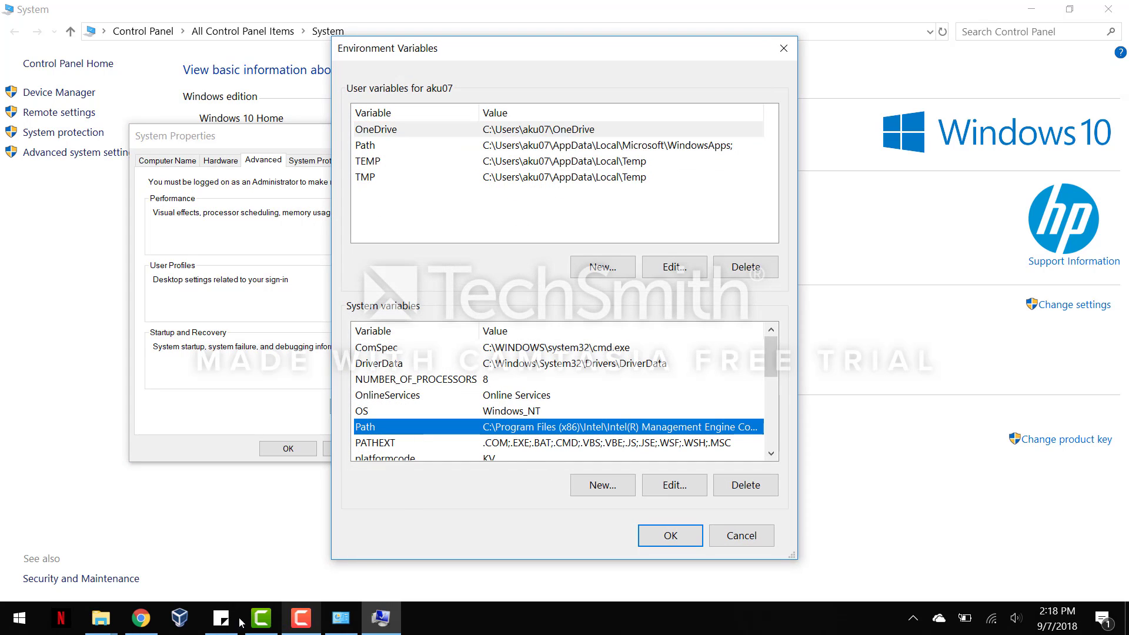
{"action": "left_click", "coordinate": [141, 618]}
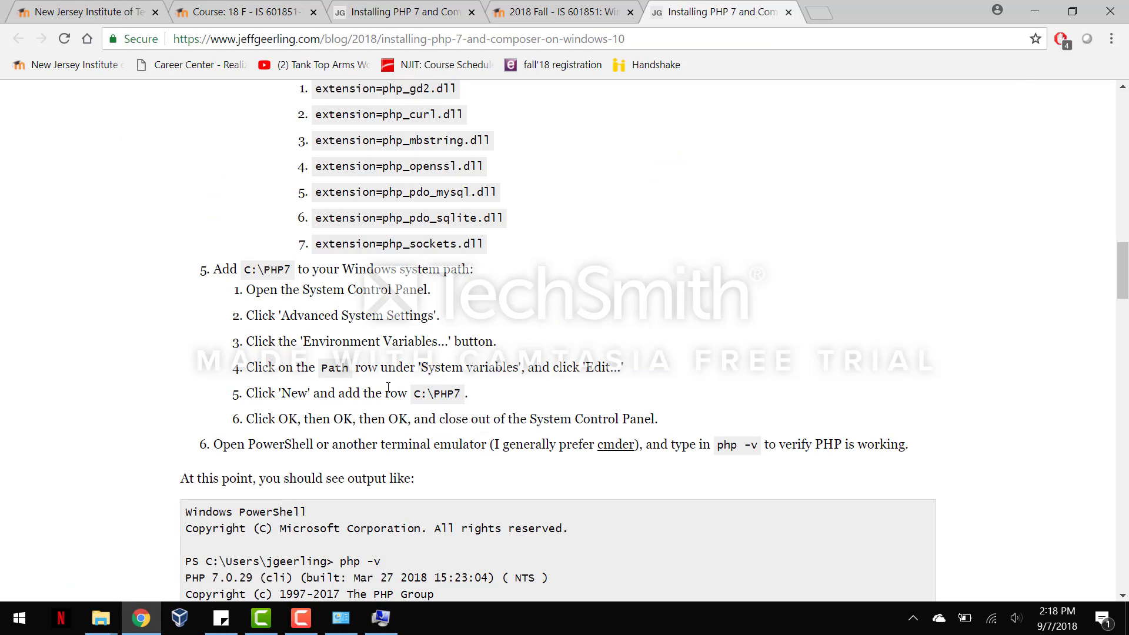
{"action": "key", "text": "alt+Tab"}
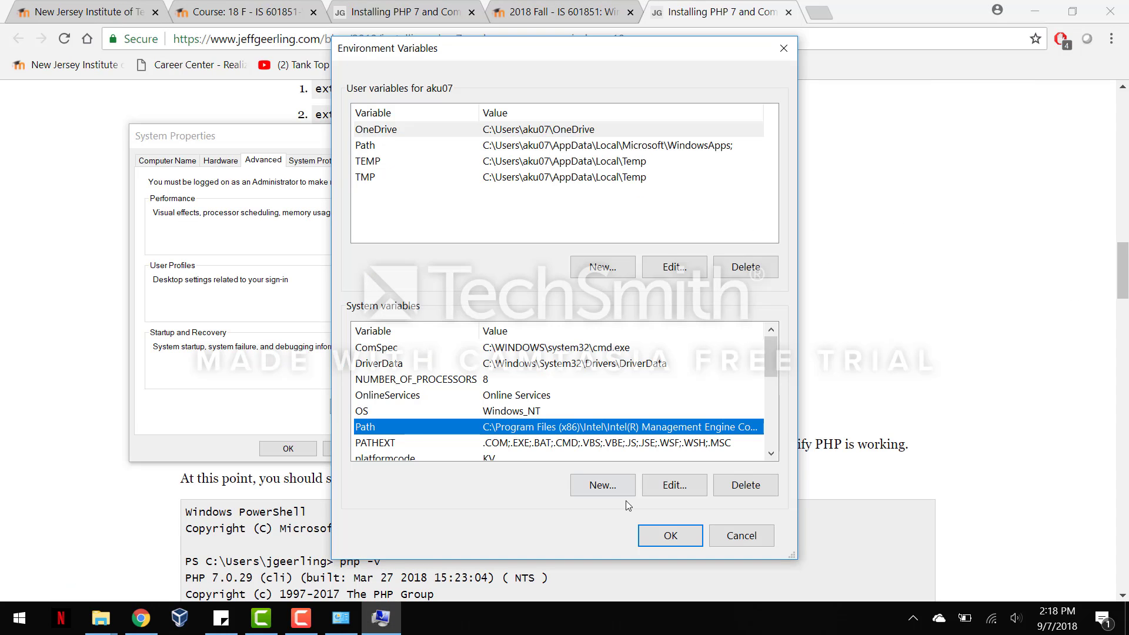
{"action": "left_click", "coordinate": [670, 487]}
{"action": "left_click", "coordinate": [404, 332]}
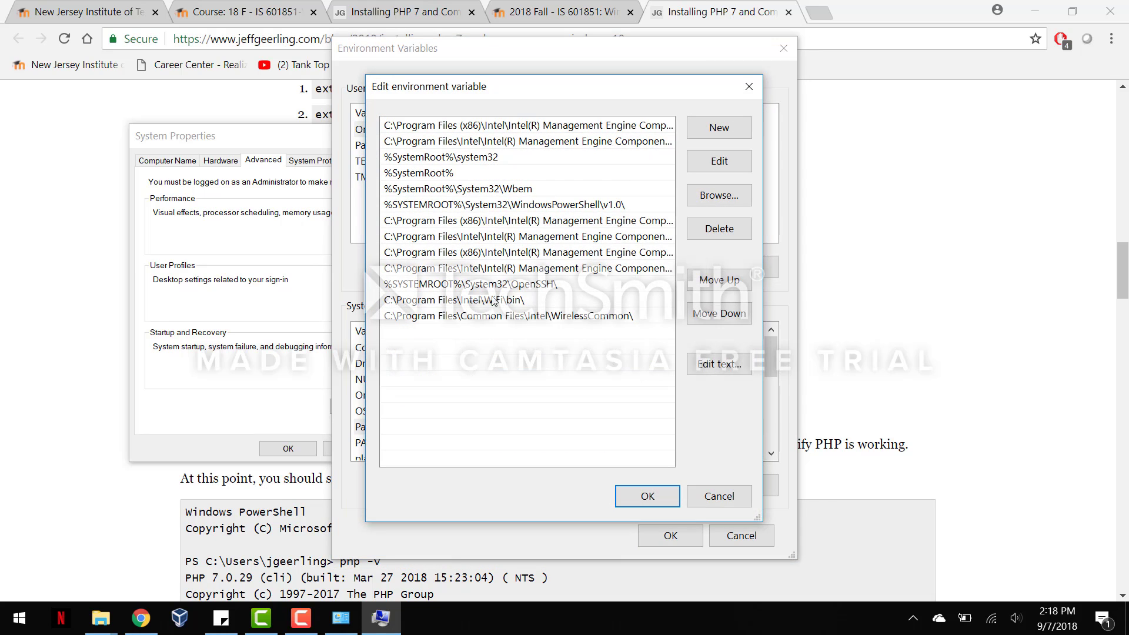
Start a new Path entry and copy the PHP7 folder's path C:\PHP7 from File Explorer
{"action": "left_click", "coordinate": [714, 127]}
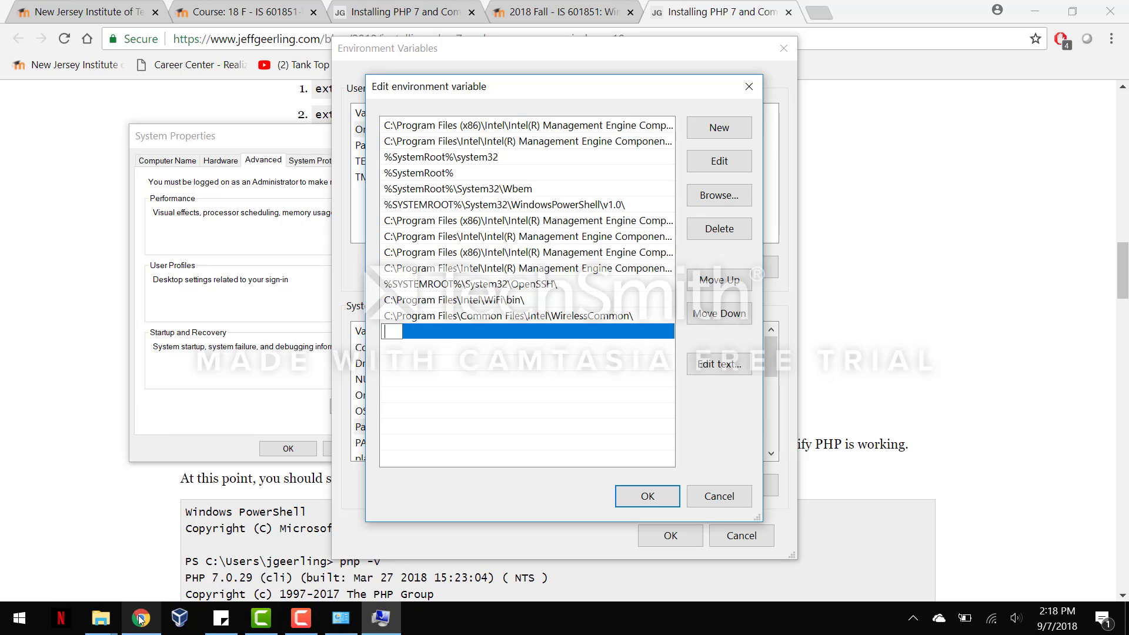
{"action": "left_click", "coordinate": [102, 618]}
{"action": "left_click", "coordinate": [171, 555]}
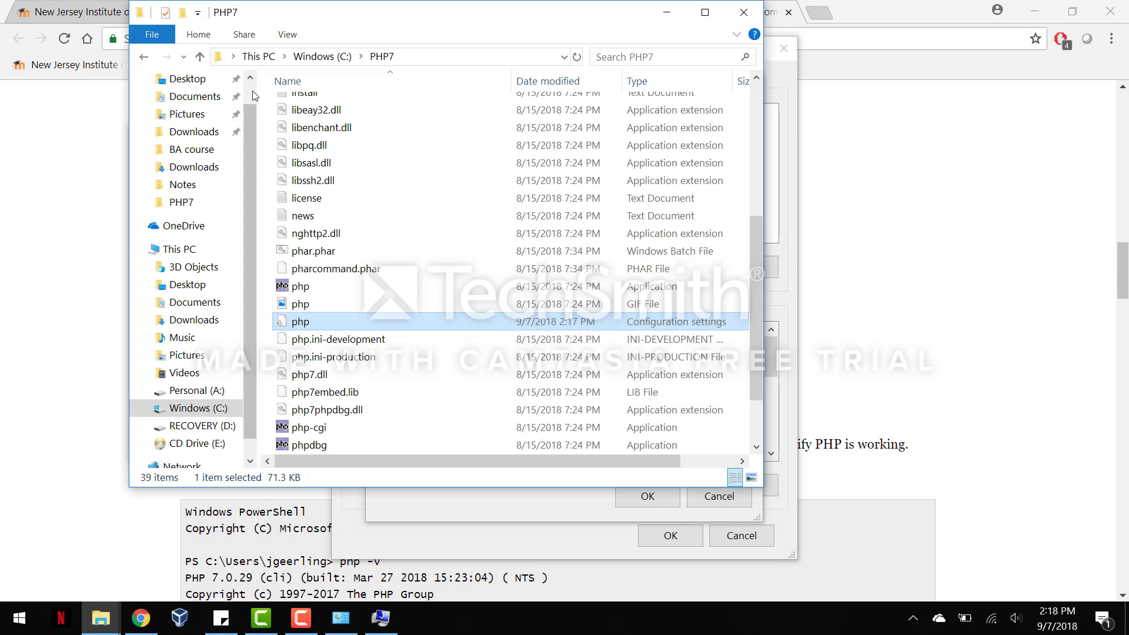
{"action": "left_click", "coordinate": [417, 57]}
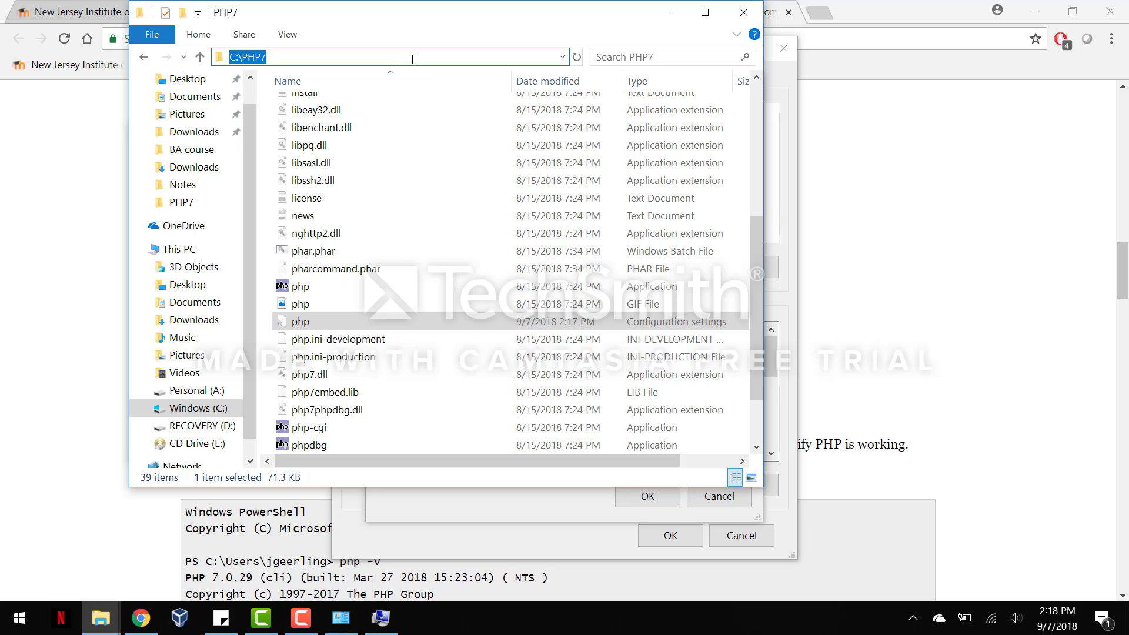
{"action": "left_click", "coordinate": [841, 222]}
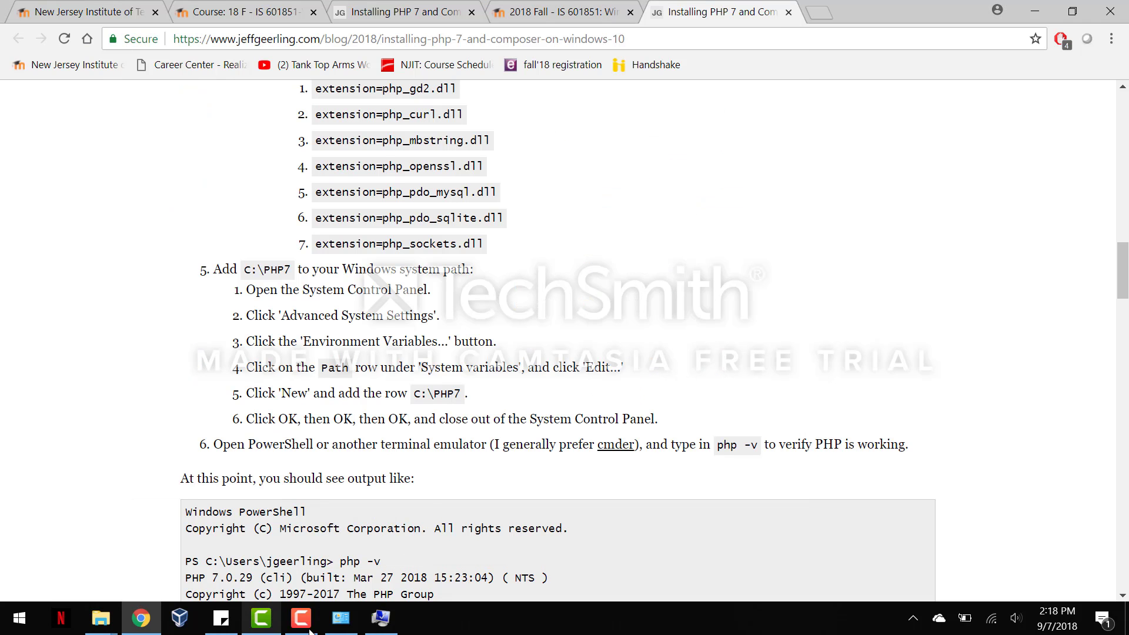
Add C:\PHP7 as a new entry at the end of the system Path variable and confirm the edit
{"action": "left_click", "coordinate": [373, 626]}
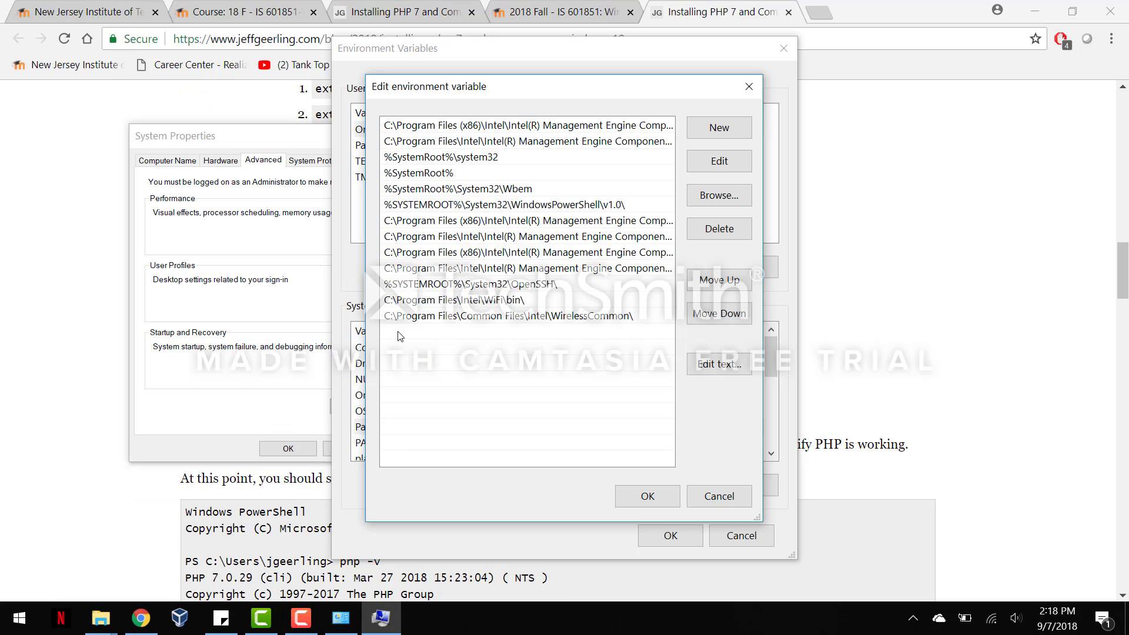
{"action": "left_click", "coordinate": [717, 168]}
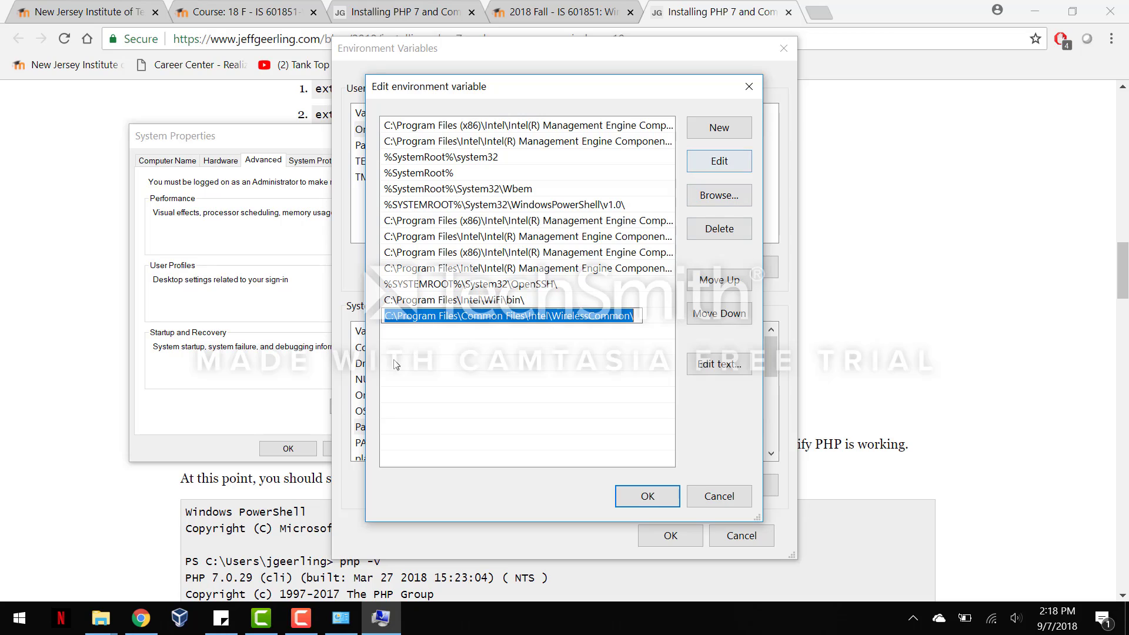
{"action": "left_click", "coordinate": [469, 337]}
{"action": "left_click", "coordinate": [728, 133]}
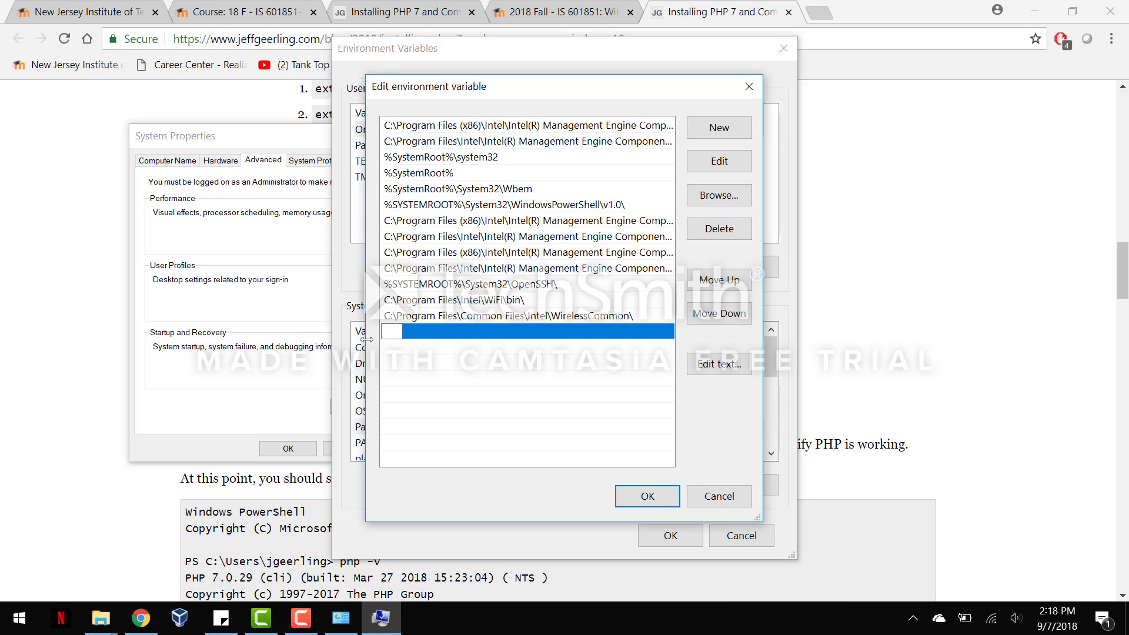
{"action": "type", "text": "C:\\PHP7"}
{"action": "left_click", "coordinate": [414, 399]}
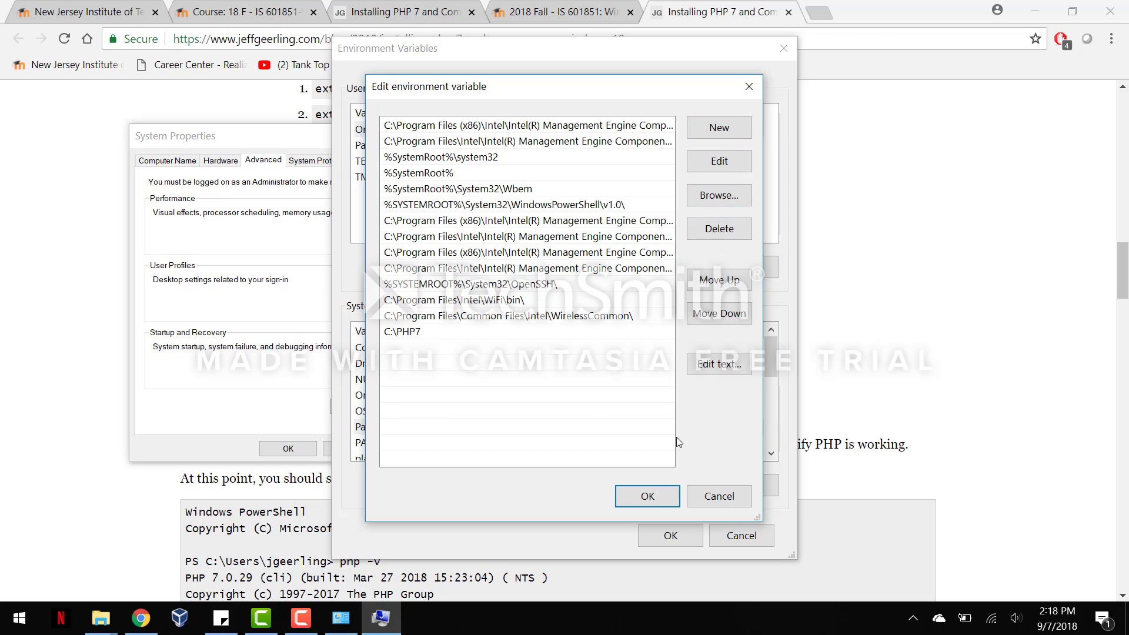
{"action": "left_click", "coordinate": [624, 497]}
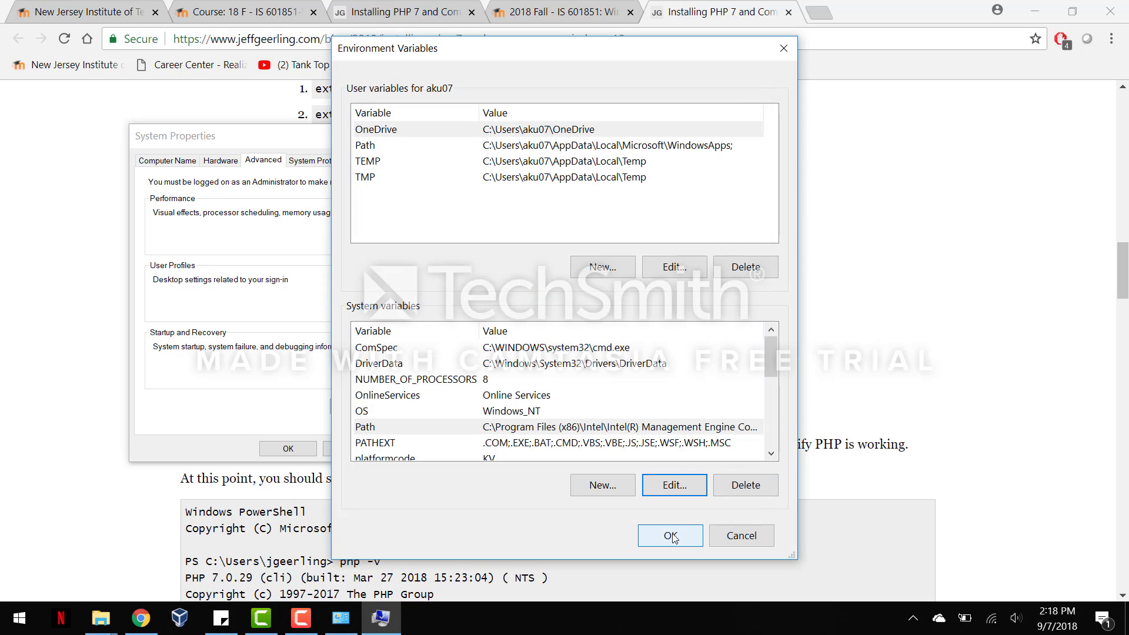
Reopen the system Path variable to check its entries, then confirm and close Environment Variables and System Properties
{"action": "left_click", "coordinate": [493, 432]}
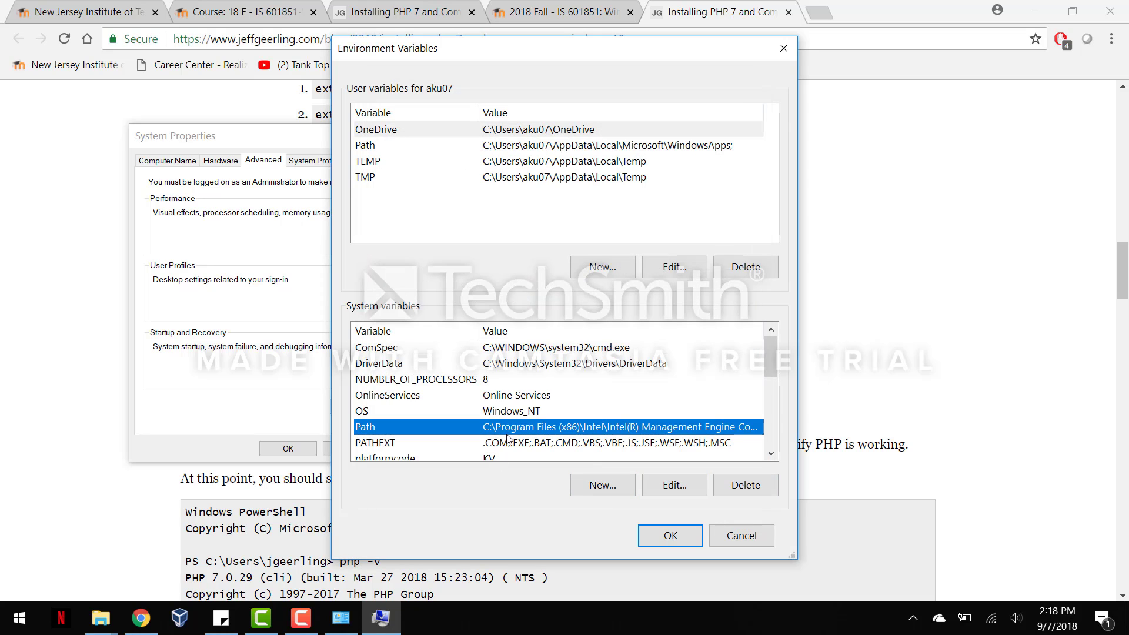
{"action": "left_click", "coordinate": [674, 485]}
{"action": "left_click", "coordinate": [647, 498]}
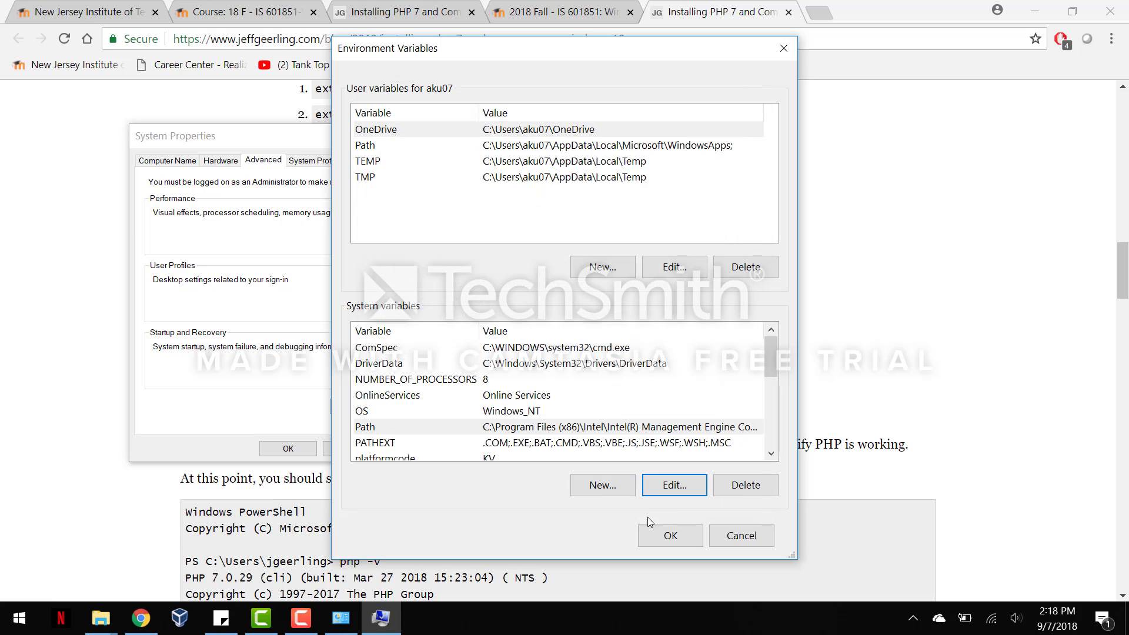
{"action": "left_click", "coordinate": [659, 543]}
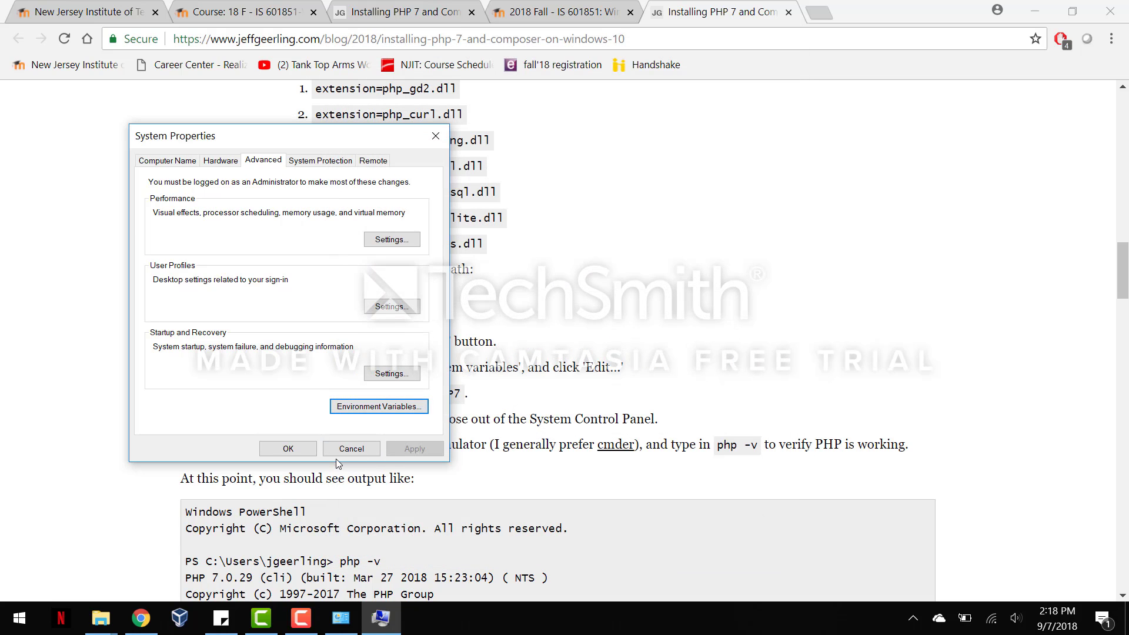
{"action": "left_click", "coordinate": [288, 448]}
Check the article's instruction for verifying PHP and open a Command Prompt window
{"action": "scroll", "coordinate": [336, 385], "scroll_direction": "down", "scroll_amount": 1}
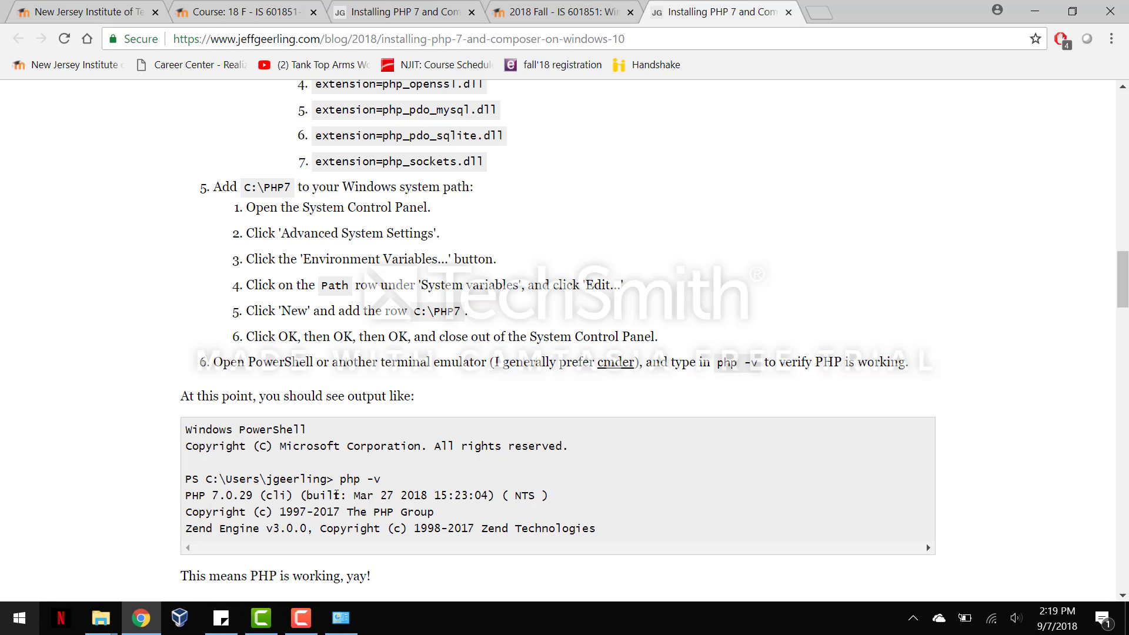
{"action": "scroll", "coordinate": [265, 421], "scroll_direction": "down", "scroll_amount": 1}
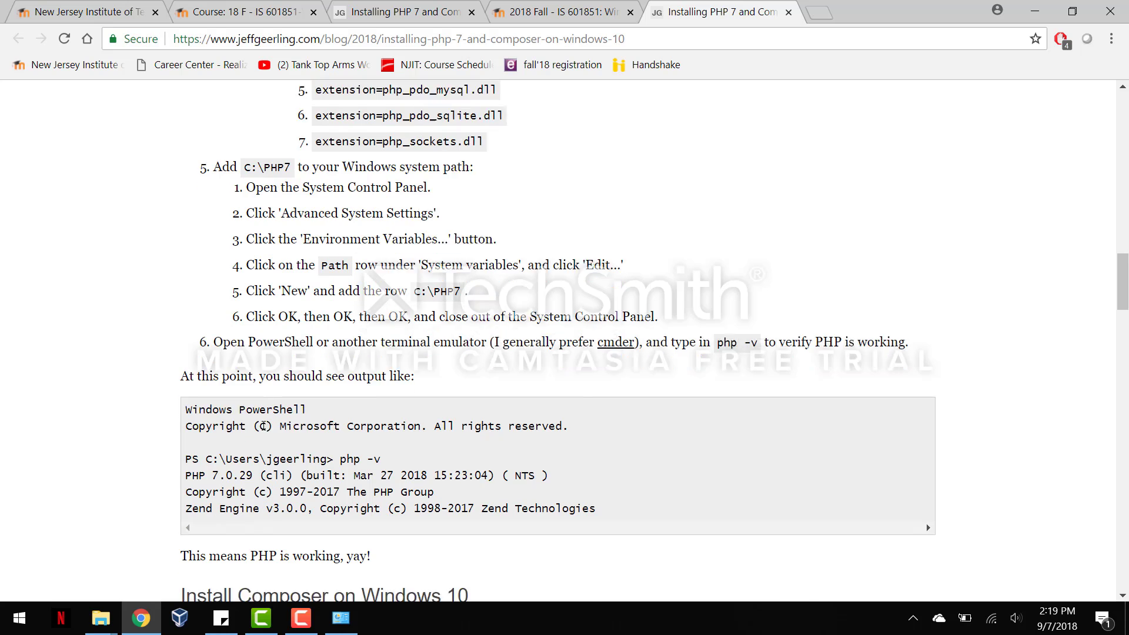
{"action": "left_click", "coordinate": [29, 617]}
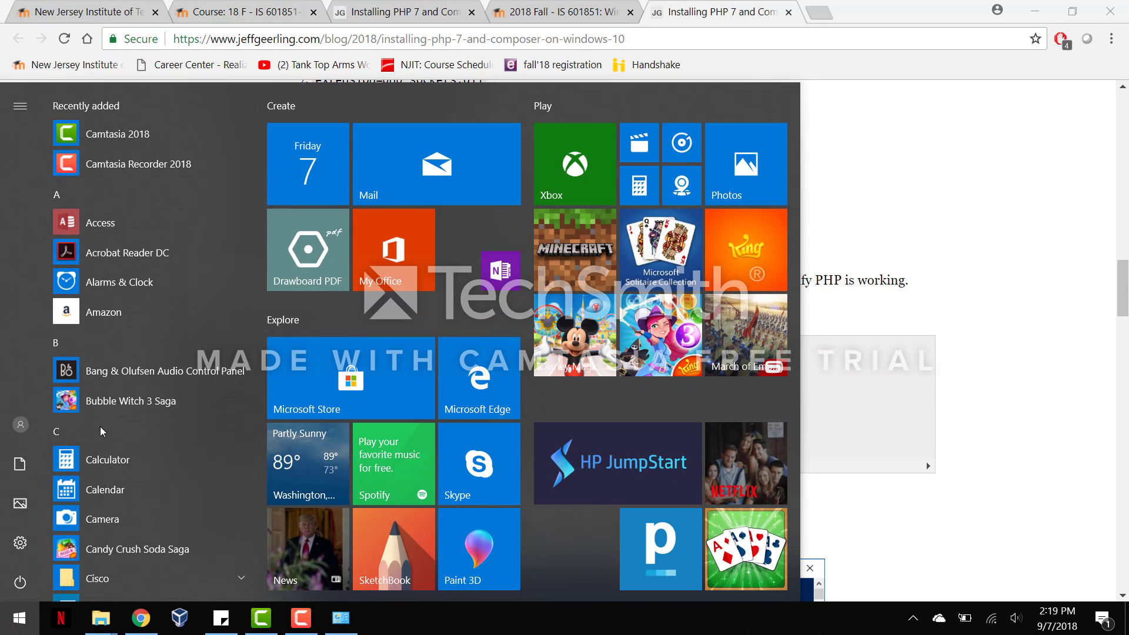
{"action": "scroll", "coordinate": [100, 458], "scroll_direction": "down", "scroll_amount": 1}
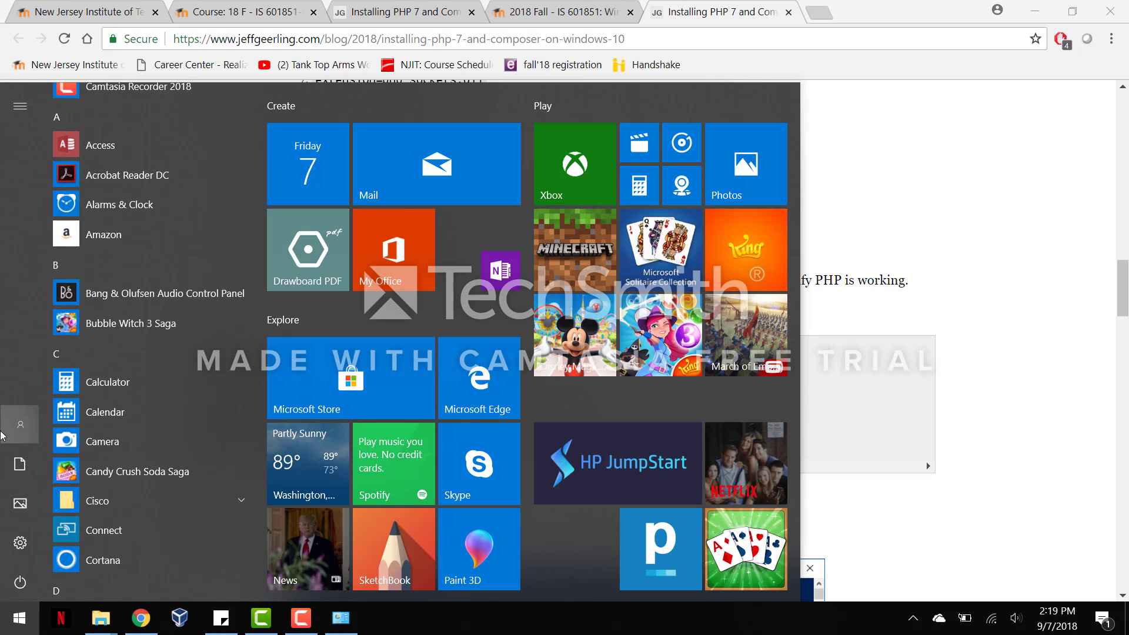
{"action": "scroll", "coordinate": [127, 411], "scroll_direction": "up", "scroll_amount": 1}
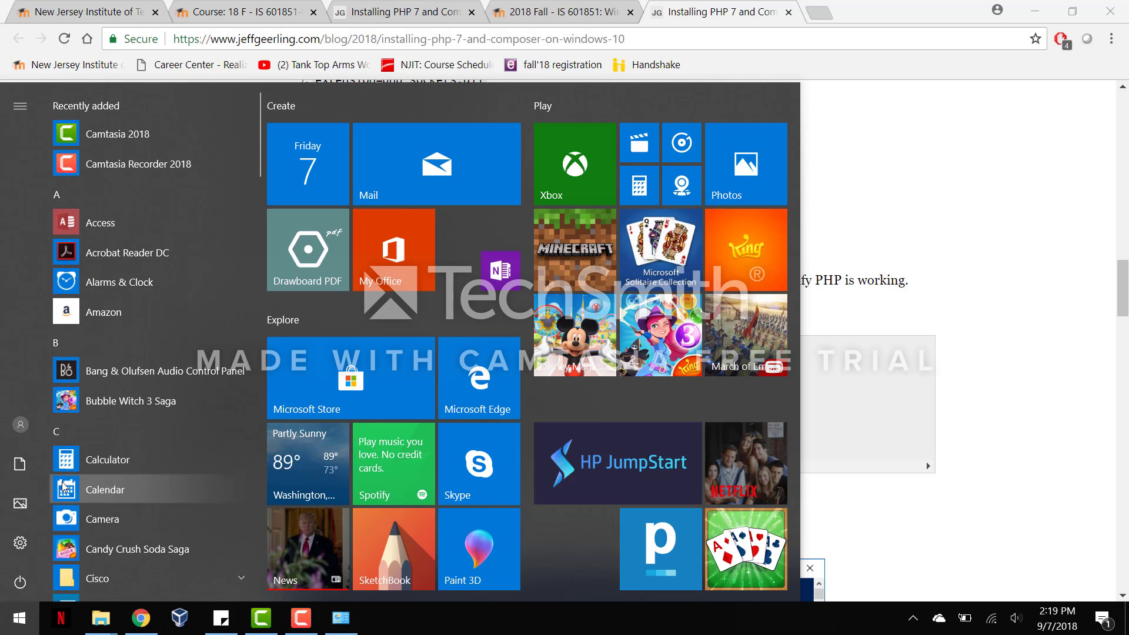
{"action": "left_click", "coordinate": [19, 616]}
{"action": "left_click", "coordinate": [19, 615]}
{"action": "type", "text": "cmf"}
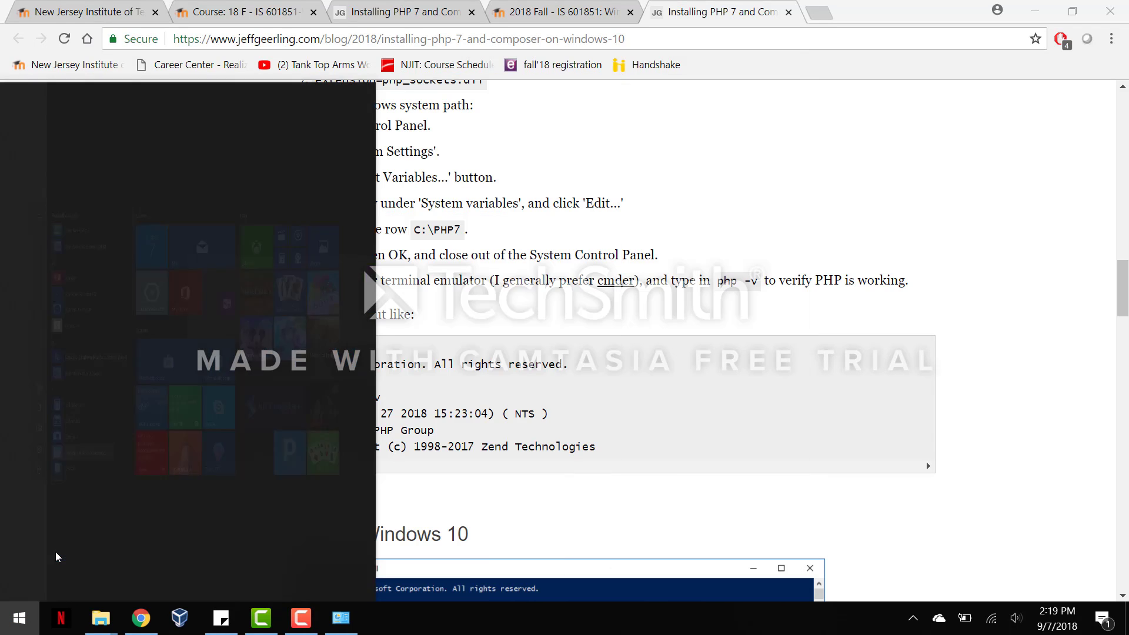
{"action": "key", "text": "BackSpace"}
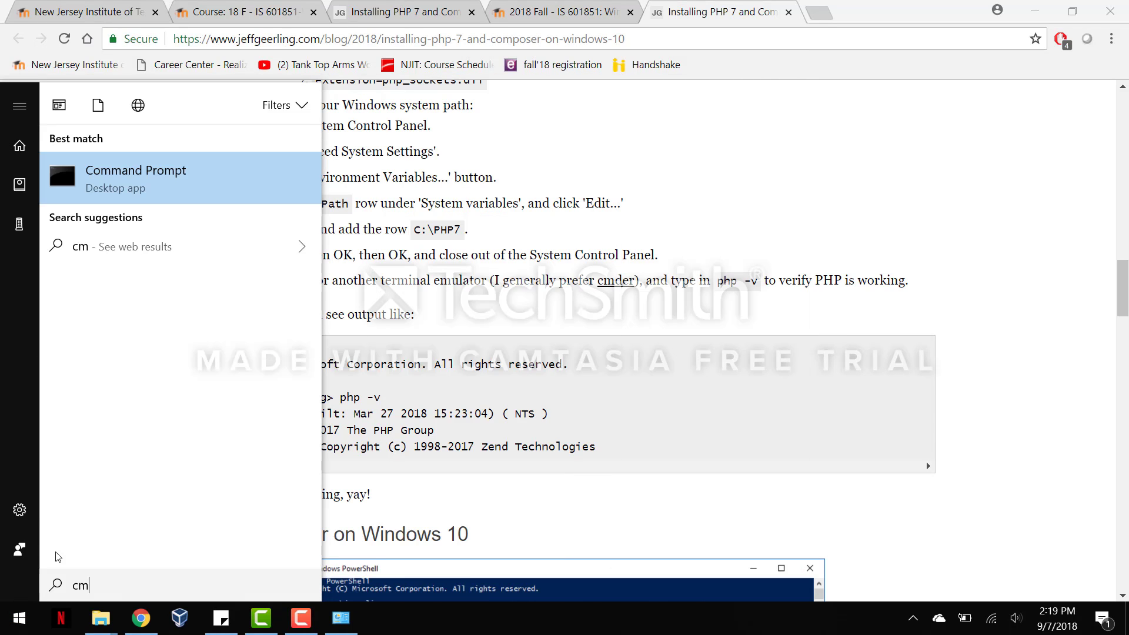
{"action": "type", "text": "d"}
{"action": "key", "text": "Return"}
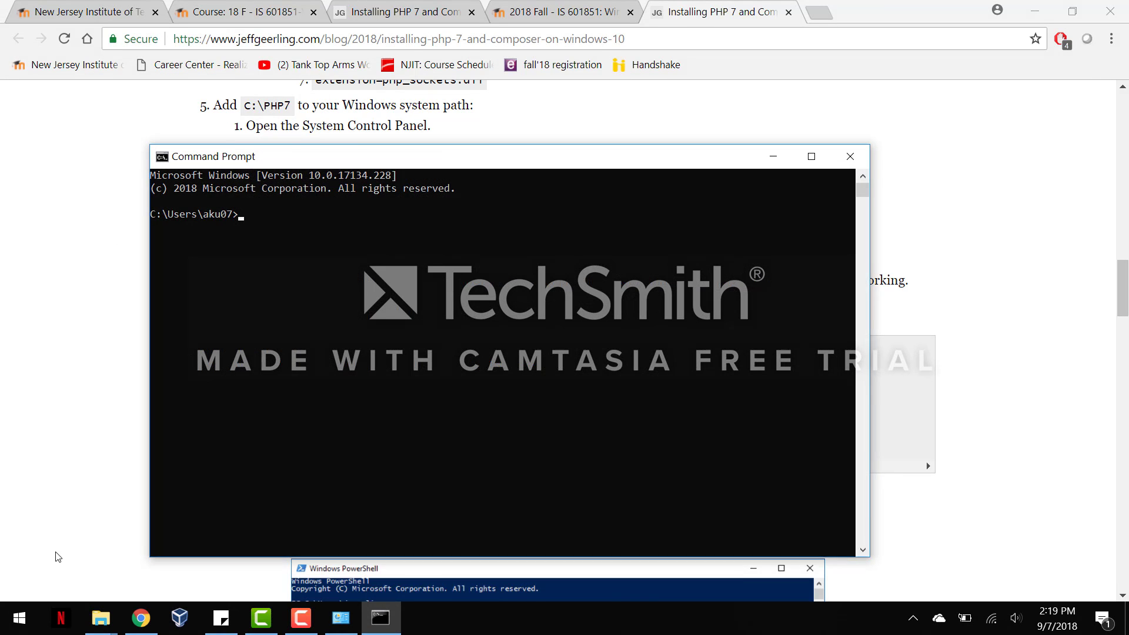
Check the article's verification command and run php -v in Command Prompt to read the installed PHP version
{"action": "scroll", "coordinate": [978, 406], "scroll_direction": "up", "scroll_amount": 1}
{"action": "left_click", "coordinate": [983, 378]}
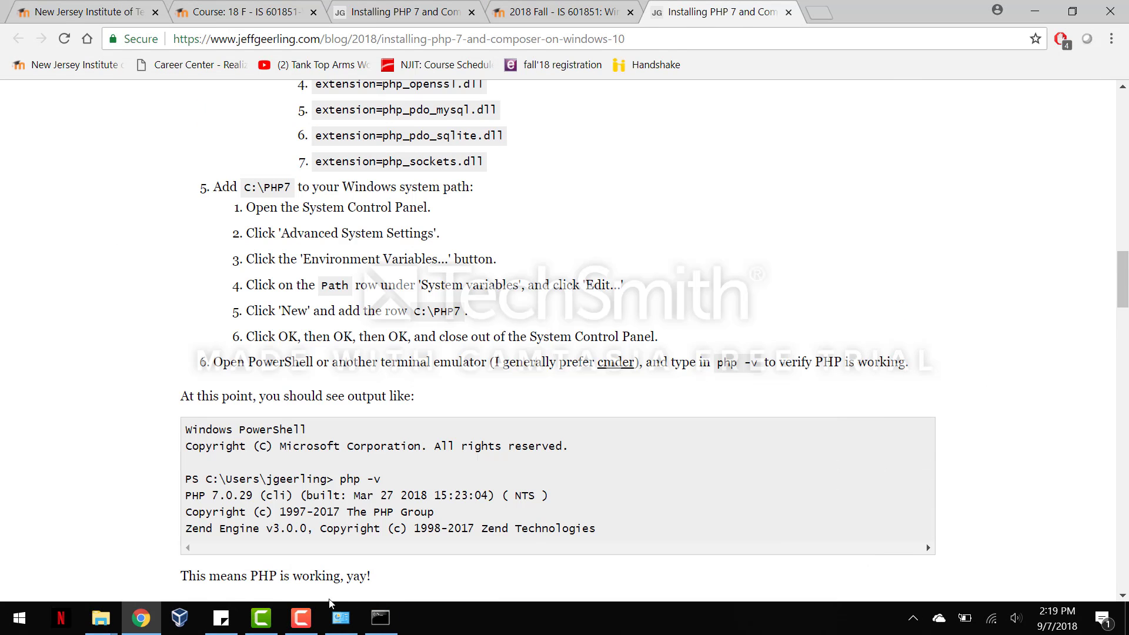
{"action": "left_click", "coordinate": [381, 619]}
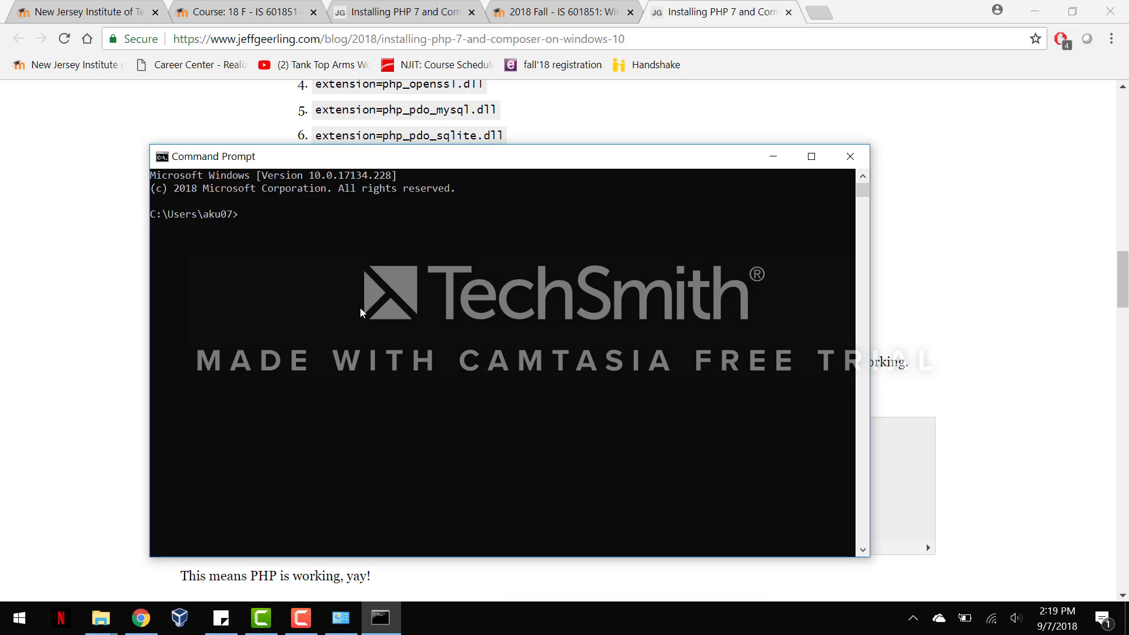
{"action": "type", "text": "php -v"}
{"action": "key", "text": "Return"}
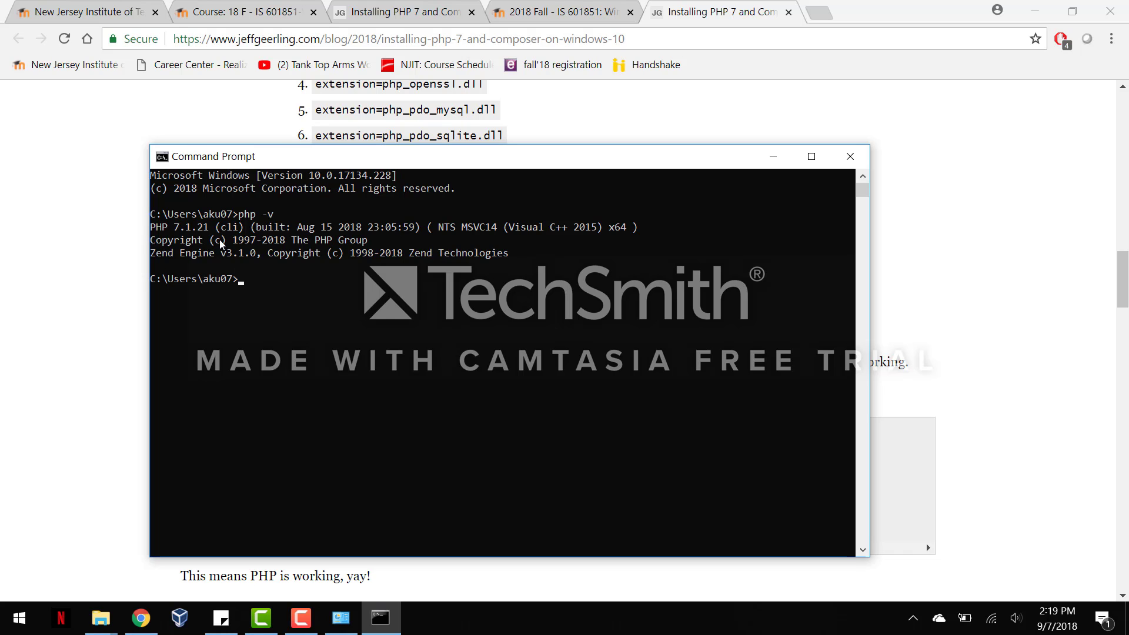
{"action": "left_click_drag", "start_coordinate": [215, 233], "coordinate": [175, 235]}
{"action": "left_click", "coordinate": [87, 285]}
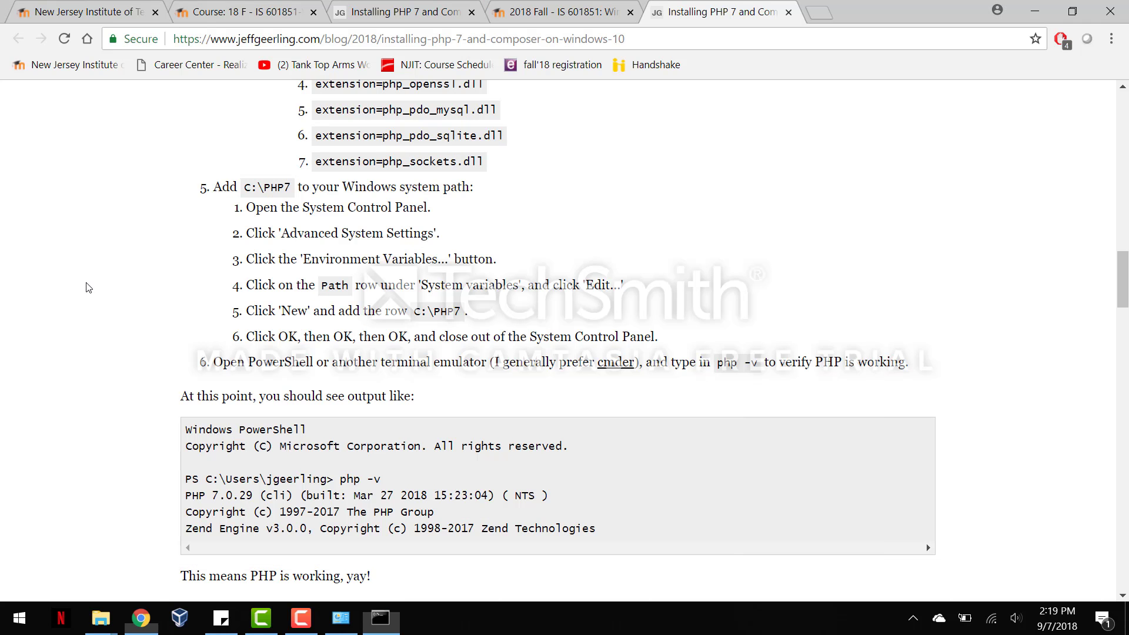
Find the Install Composer on Windows 10 section and open its Windows Installer for Composer link in a new browser tab
{"action": "scroll", "coordinate": [318, 342], "scroll_direction": "down", "scroll_amount": 4}
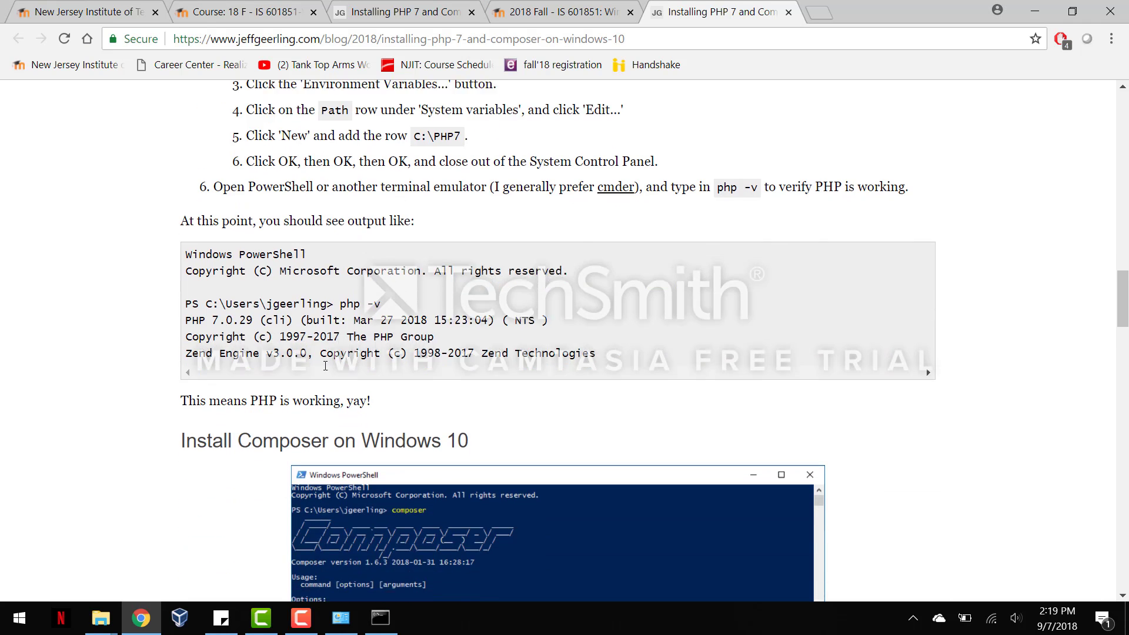
{"action": "scroll", "coordinate": [383, 385], "scroll_direction": "down", "scroll_amount": 2}
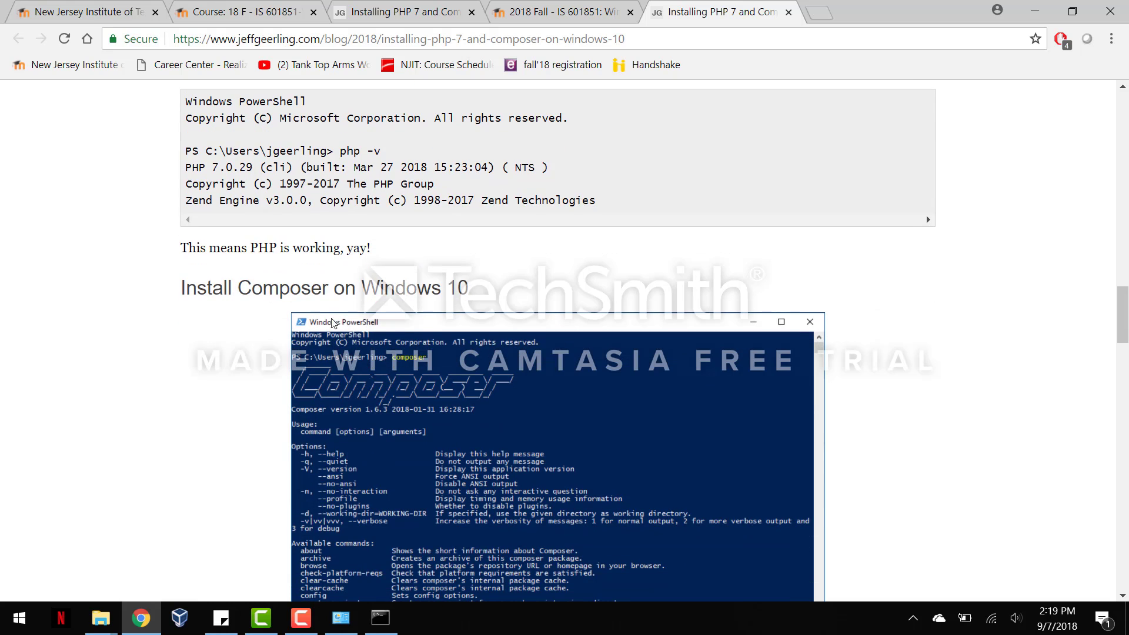
{"action": "scroll", "coordinate": [333, 322], "scroll_direction": "down", "scroll_amount": 3}
{"action": "scroll", "coordinate": [361, 353], "scroll_direction": "down", "scroll_amount": 3}
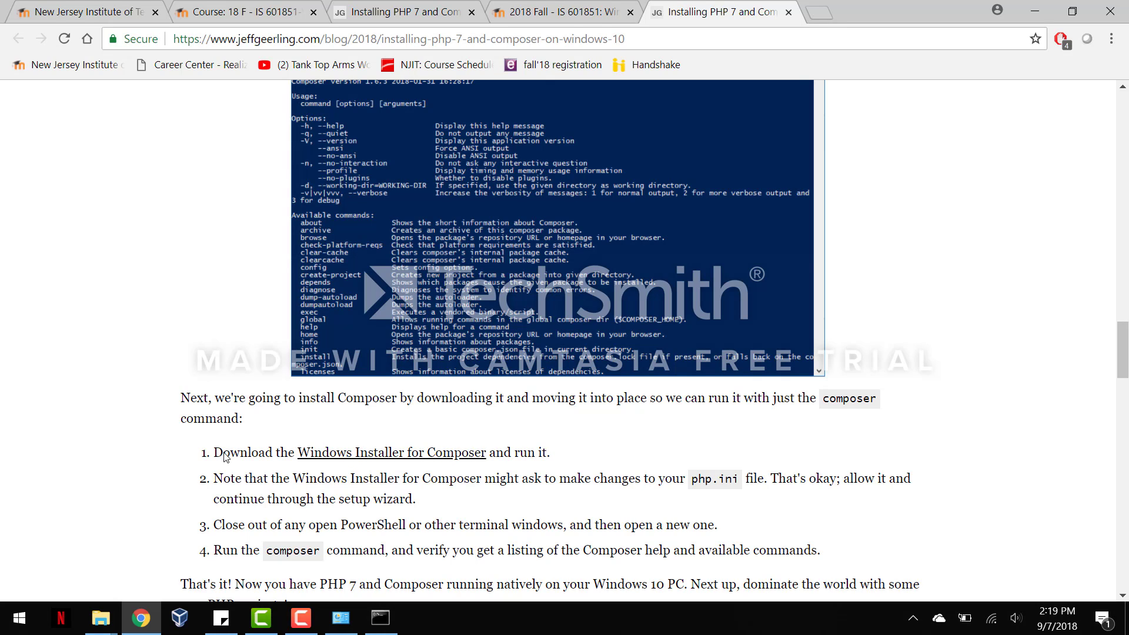
{"action": "left_click", "coordinate": [352, 463], "text": "ctrl"}
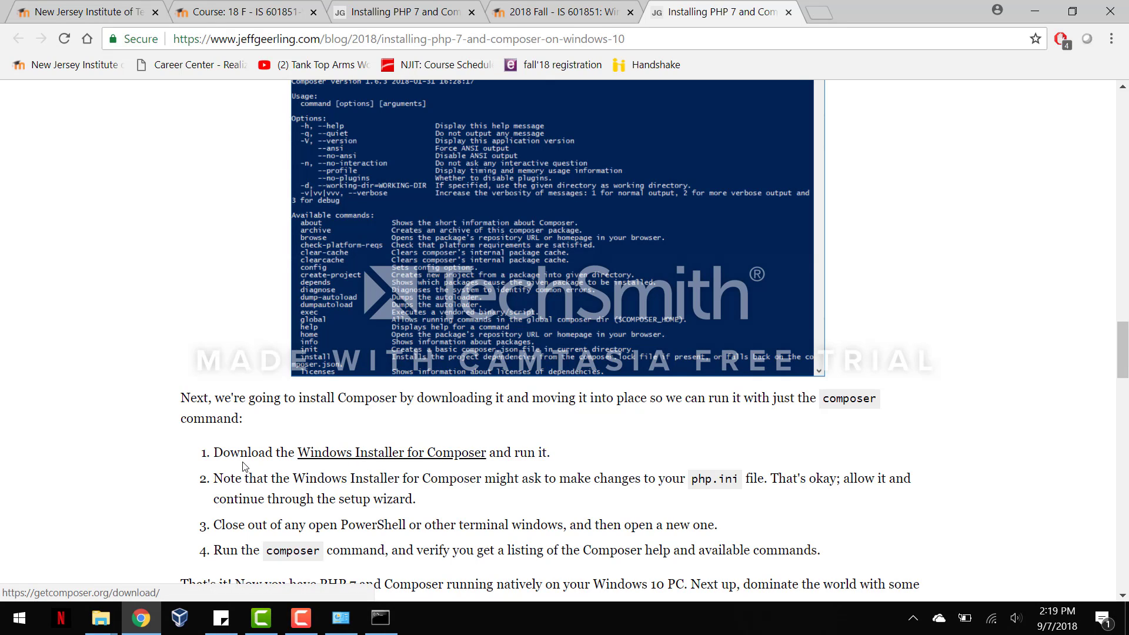
{"action": "scroll", "coordinate": [782, 300], "scroll_direction": "down", "scroll_amount": 4}
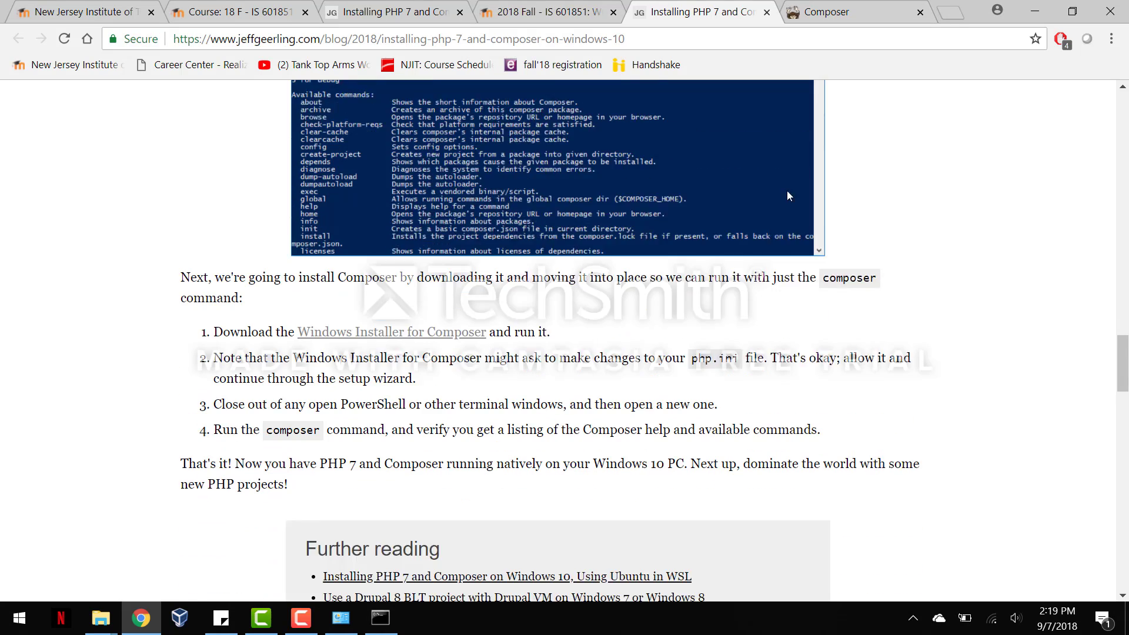
{"action": "key", "text": "ctrl+Tab"}
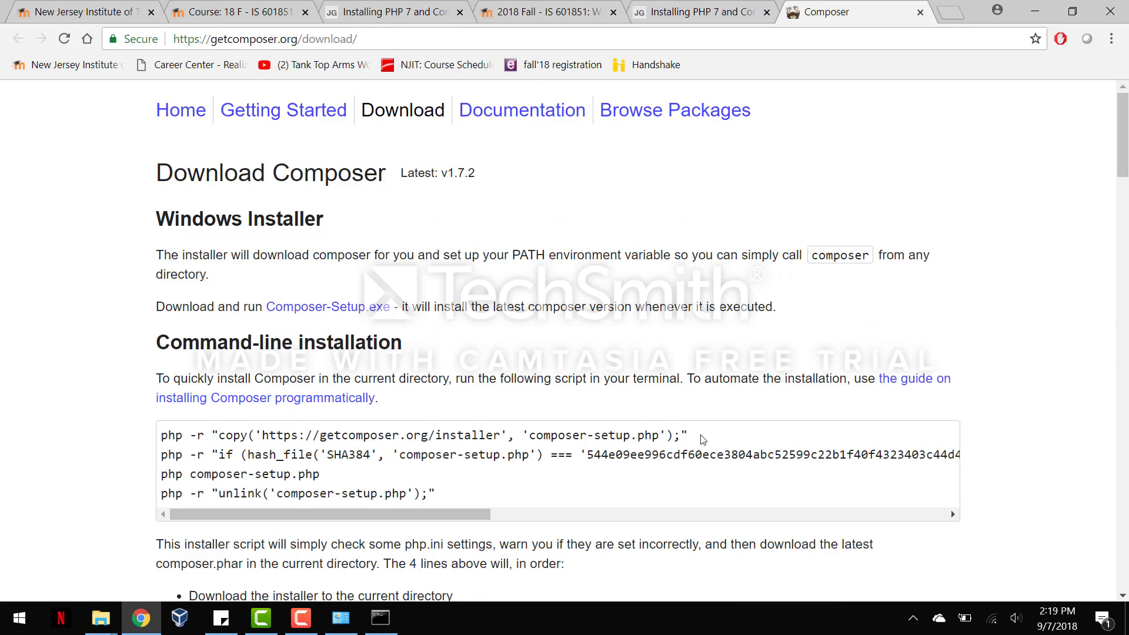
Download Composer-Setup.exe to the Downloads folder on Personal (A:) and launch it from there
{"action": "left_click", "coordinate": [322, 308]}
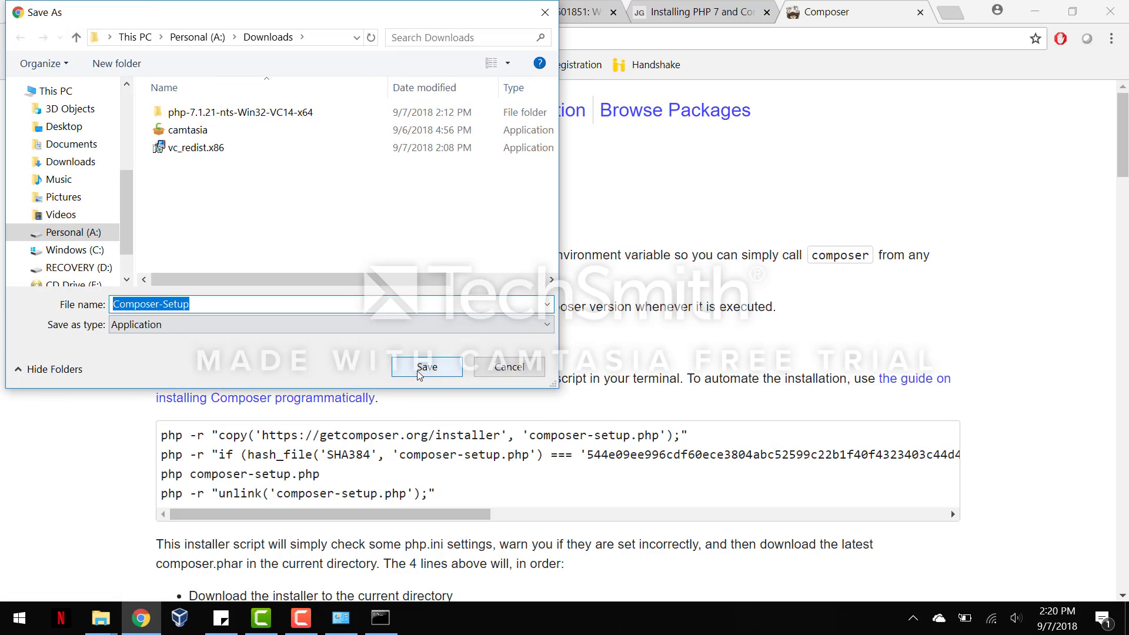
{"action": "left_click", "coordinate": [419, 373]}
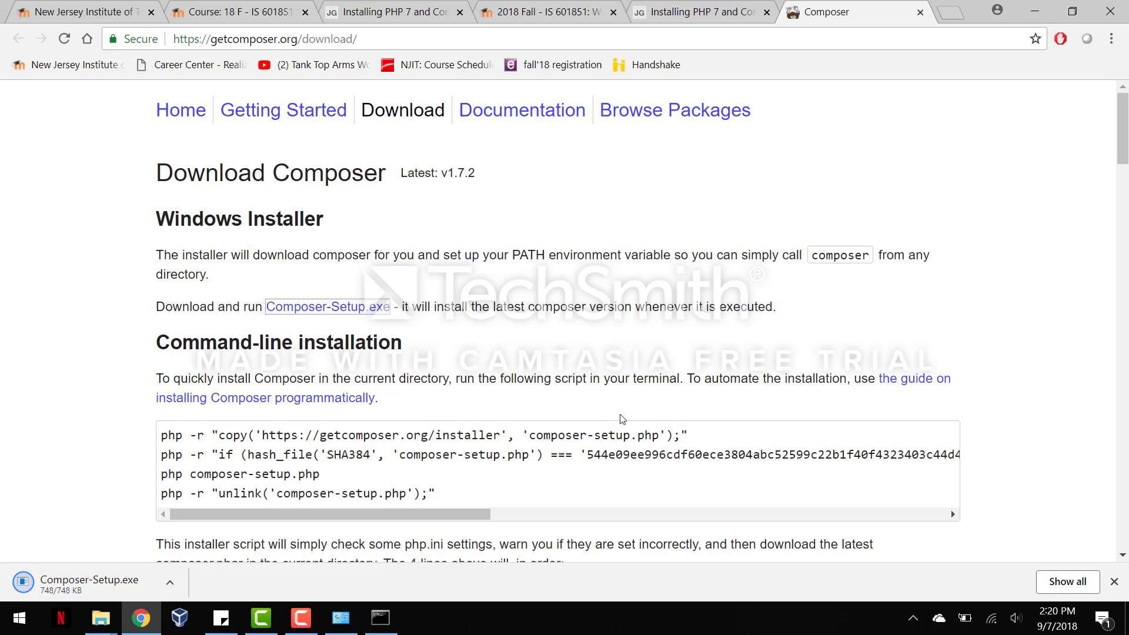
{"action": "key", "text": "ctrl+j"}
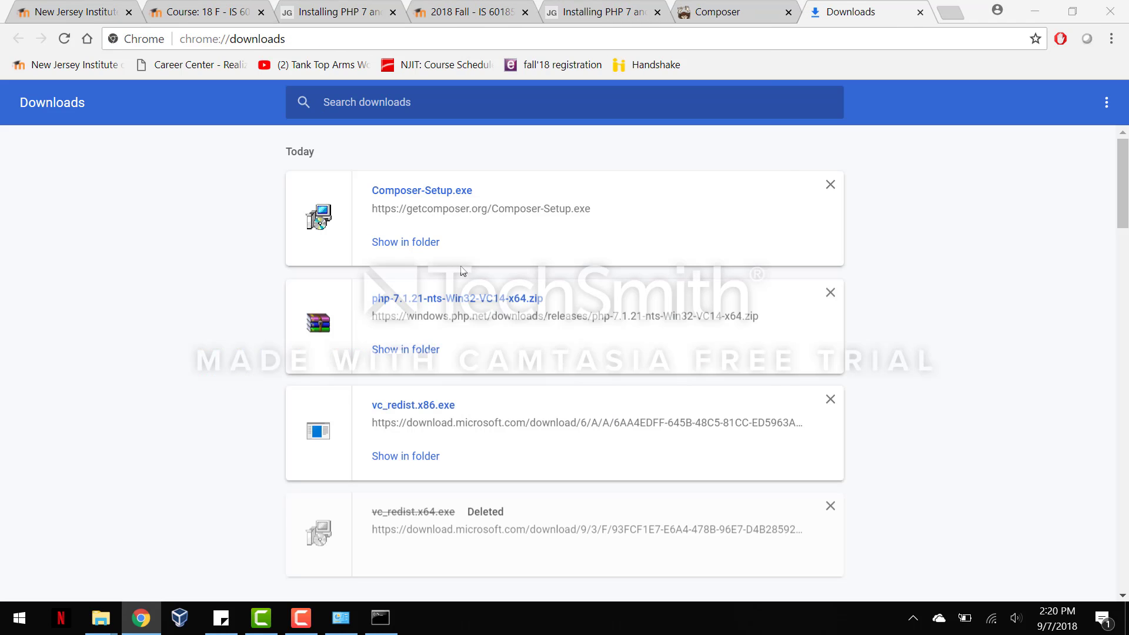
{"action": "double_click", "coordinate": [397, 165]}
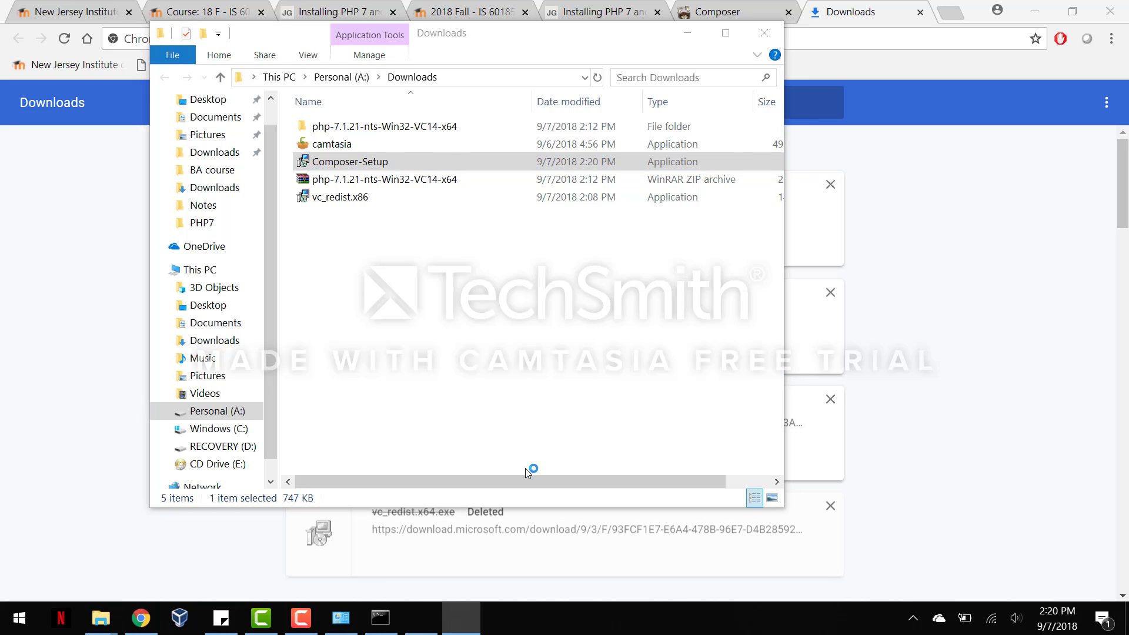
Install Composer through the setup wizard using C:\PHP7\php.exe as the command-line PHP, and finish the setup
{"action": "left_click", "coordinate": [671, 445]}
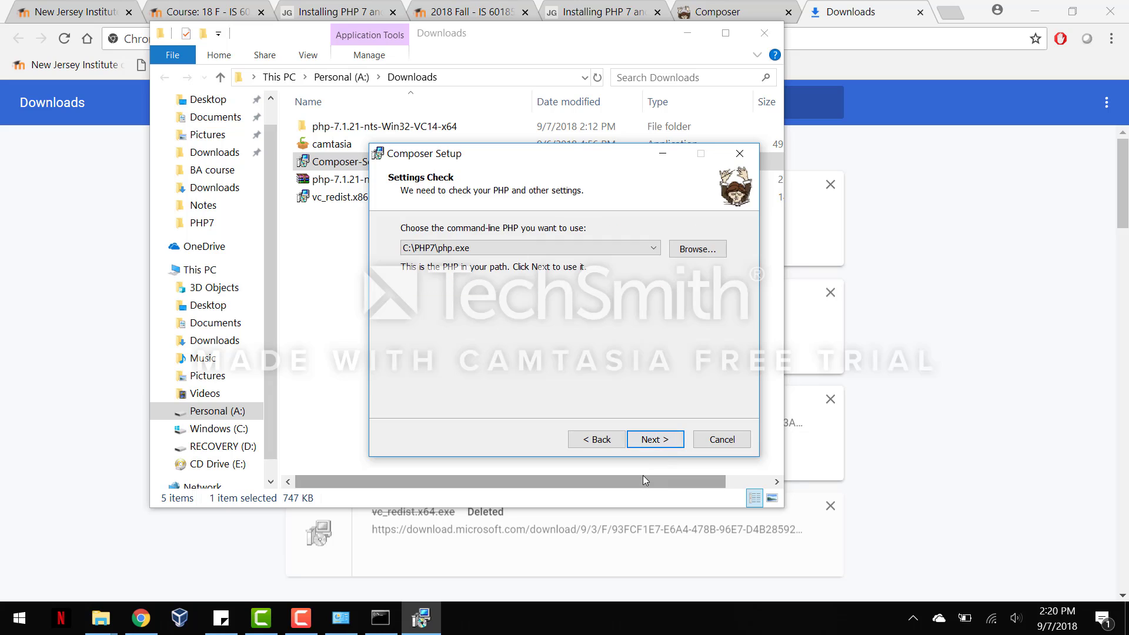
{"action": "left_click", "coordinate": [651, 443]}
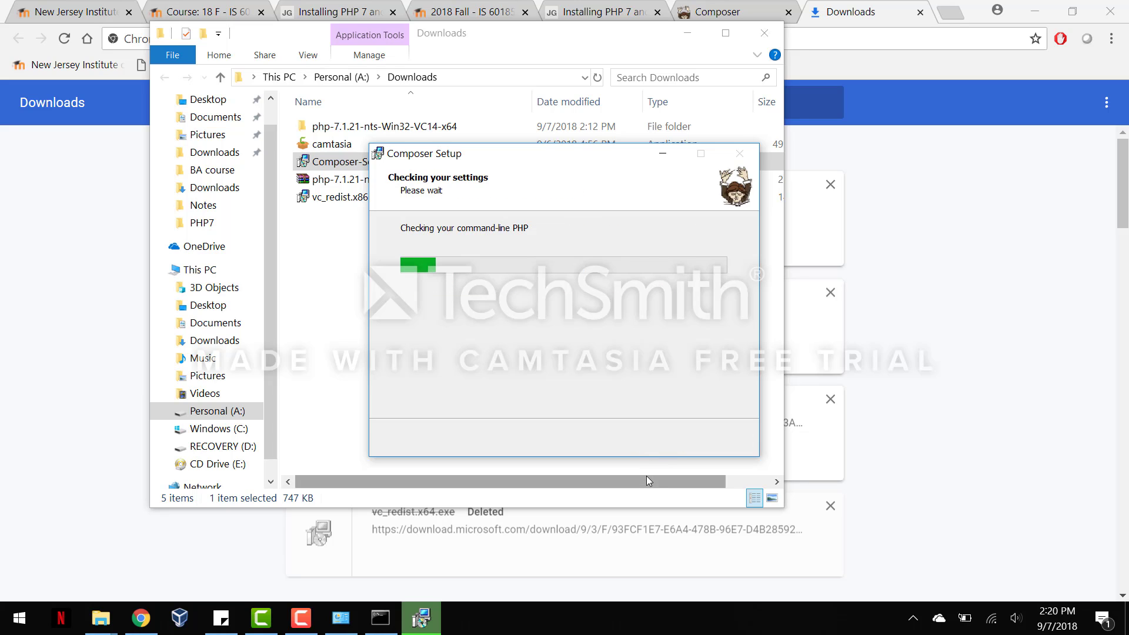
{"action": "left_click", "coordinate": [653, 445]}
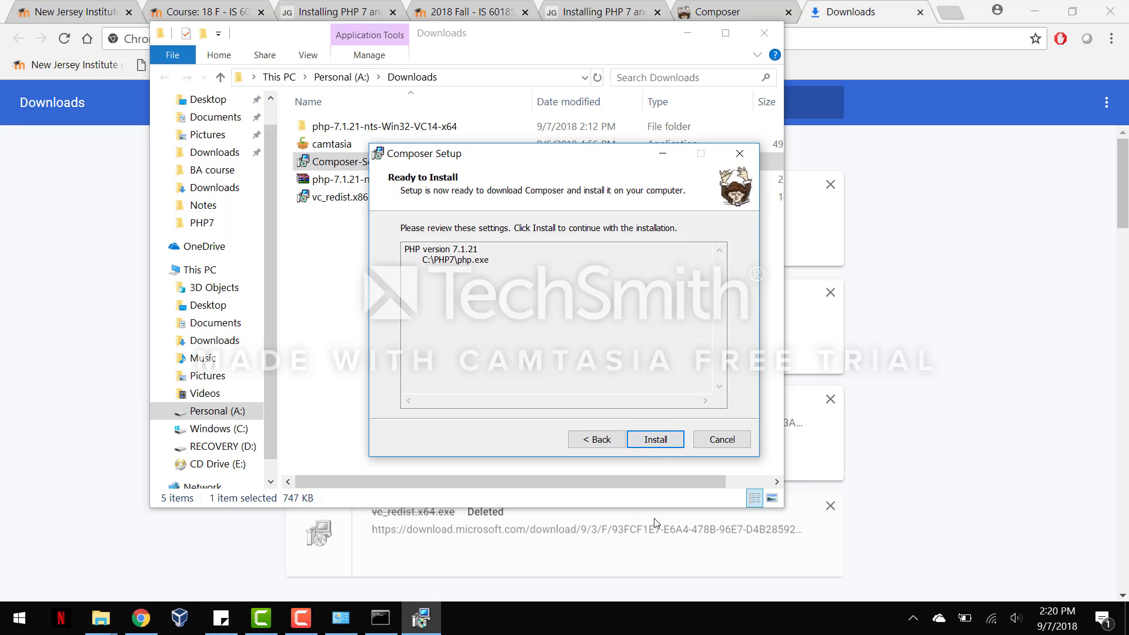
{"action": "left_click", "coordinate": [654, 440]}
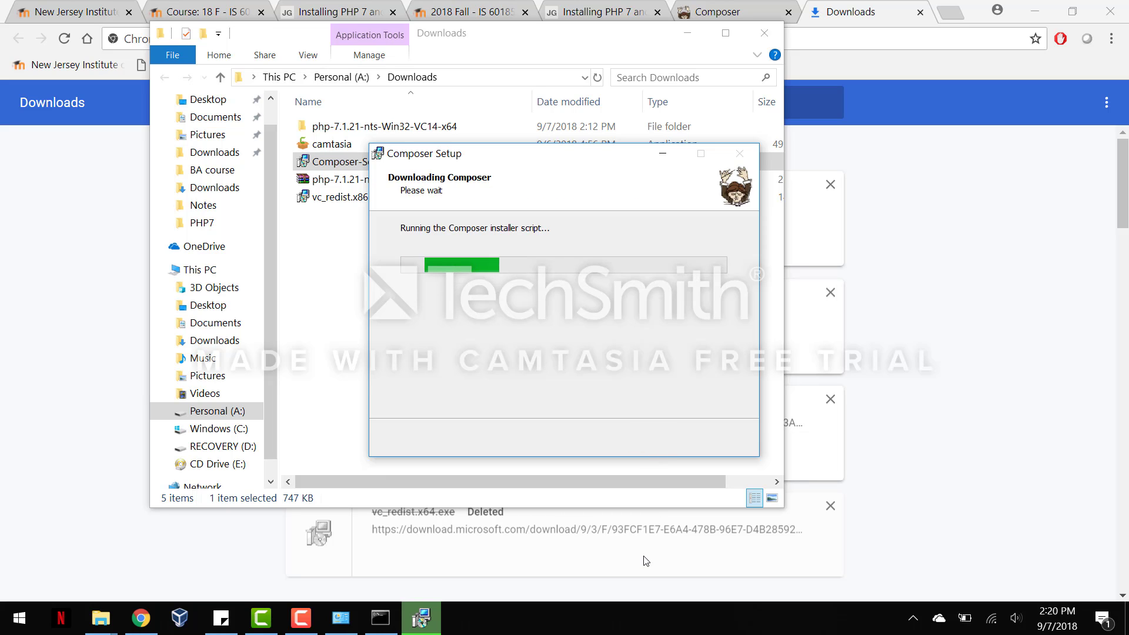
{"action": "left_click", "coordinate": [653, 441]}
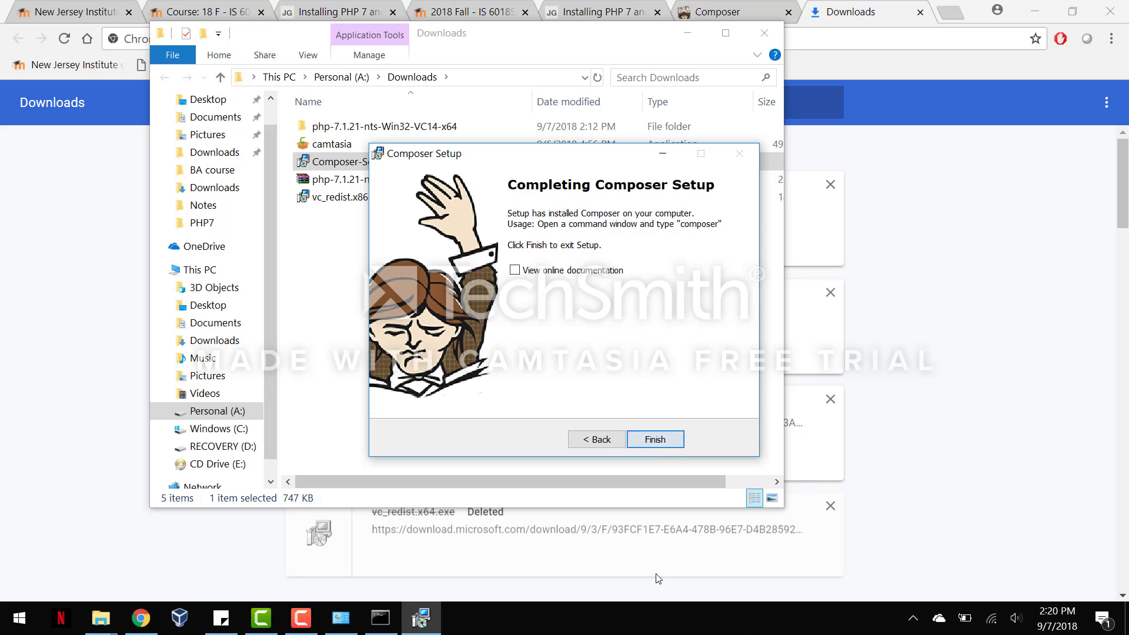
{"action": "left_click", "coordinate": [654, 439]}
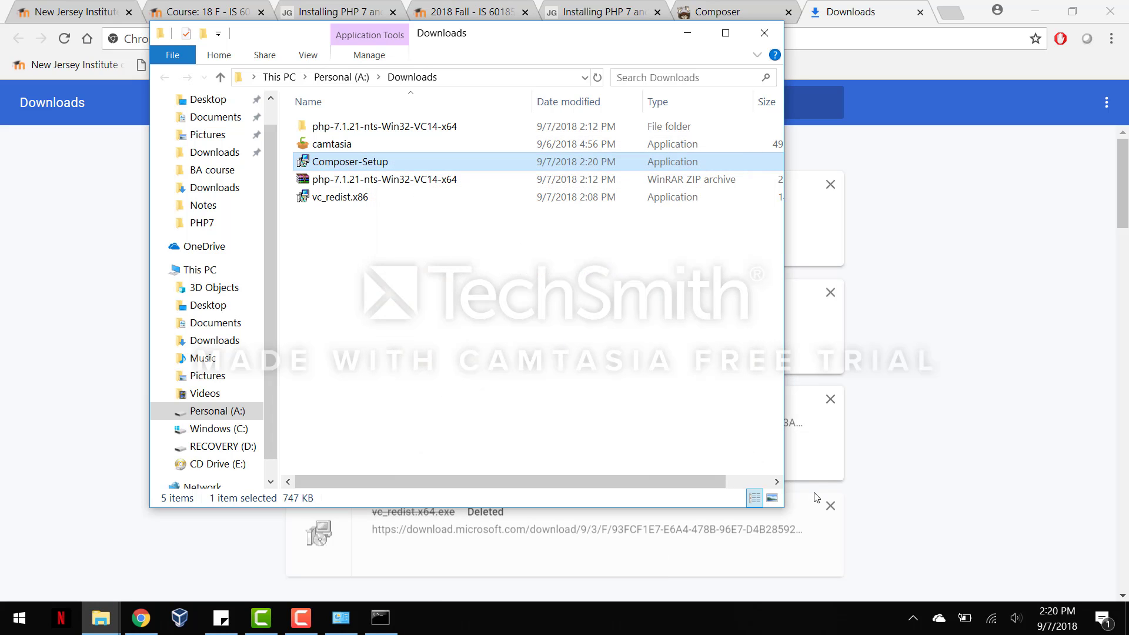
Return to the article's Composer instructions and run composer in the already open Command Prompt to test the installation
{"action": "left_click", "coordinate": [895, 442]}
{"action": "left_click", "coordinate": [571, 11]}
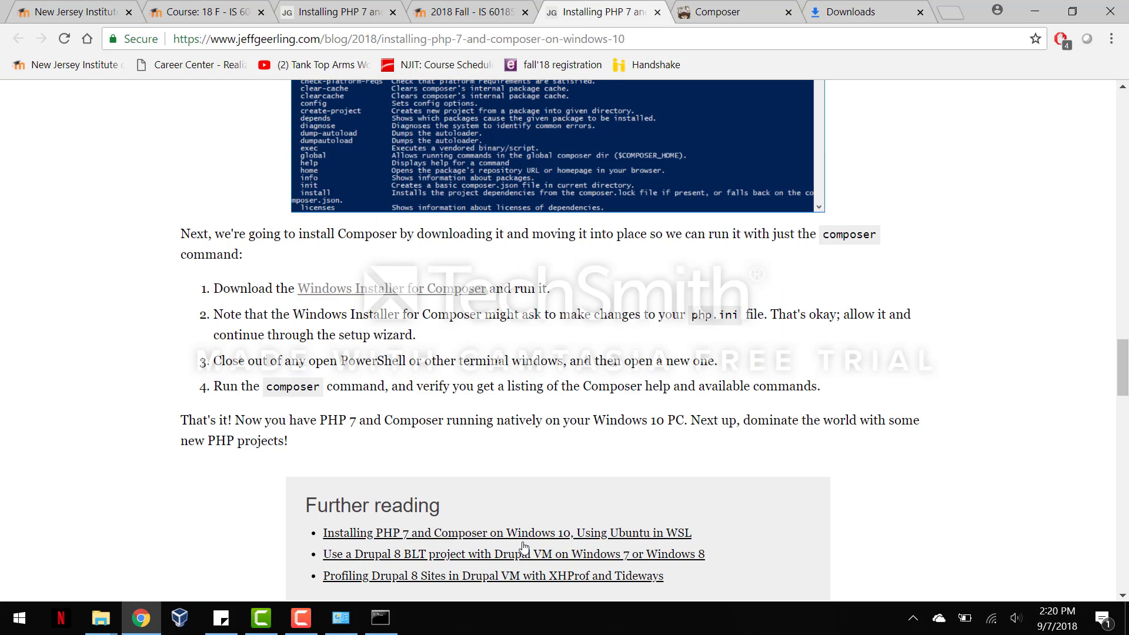
{"action": "double_click", "coordinate": [297, 387]}
{"action": "scroll", "coordinate": [303, 406], "scroll_direction": "down", "scroll_amount": 1}
{"action": "left_click", "coordinate": [380, 618]}
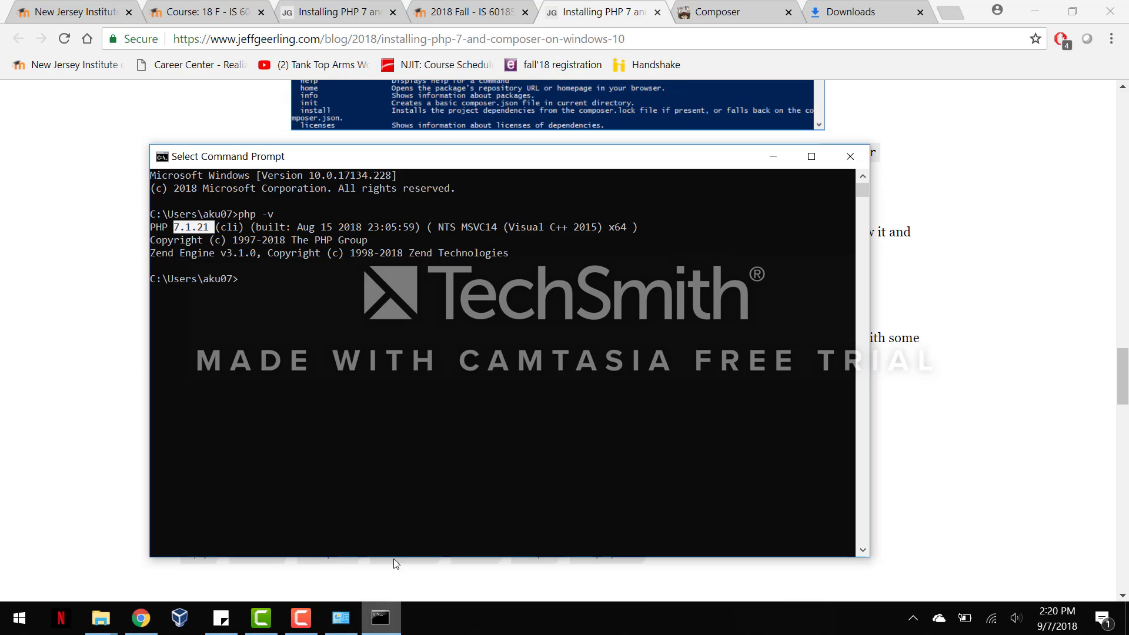
{"action": "left_click", "coordinate": [253, 280]}
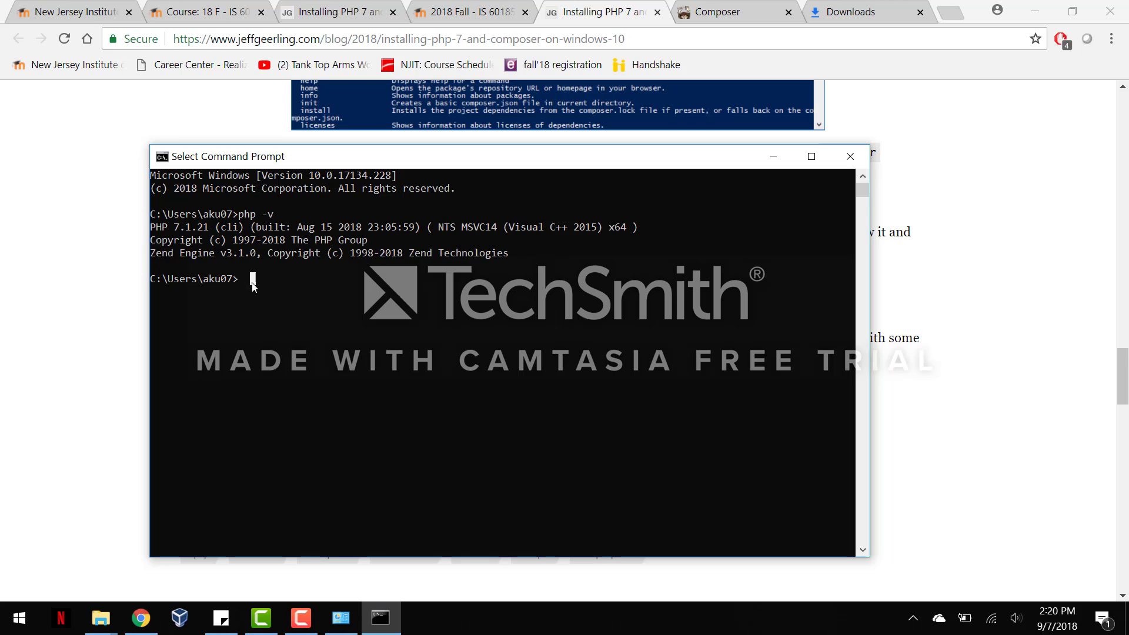
{"action": "key", "text": "Escape"}
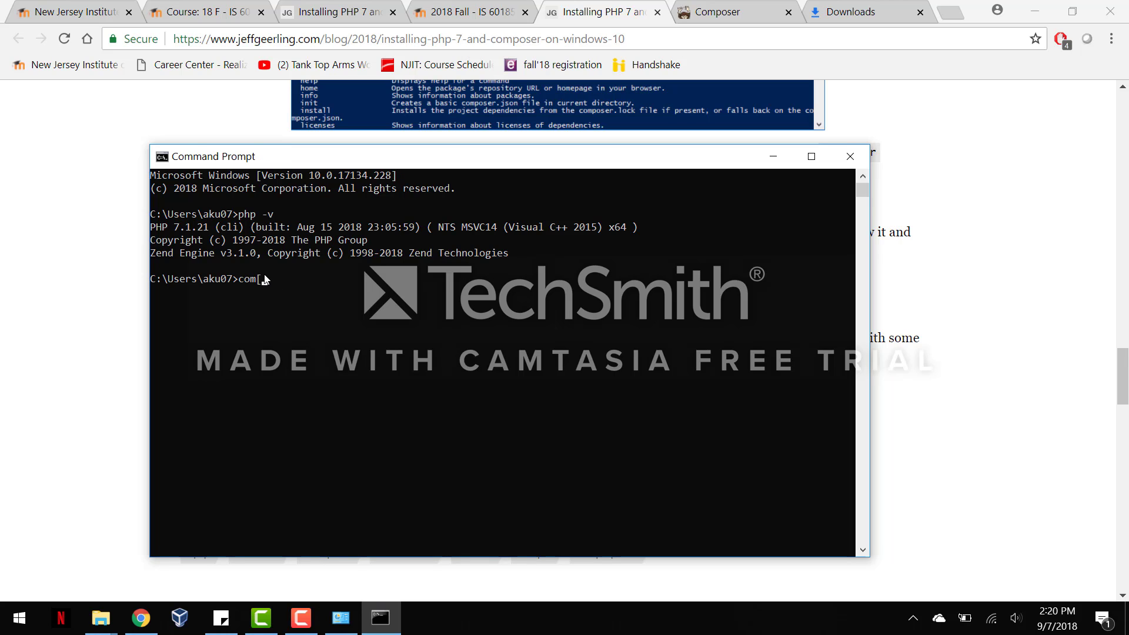
{"action": "type", "text": "composer"}
{"action": "key", "text": "Return"}
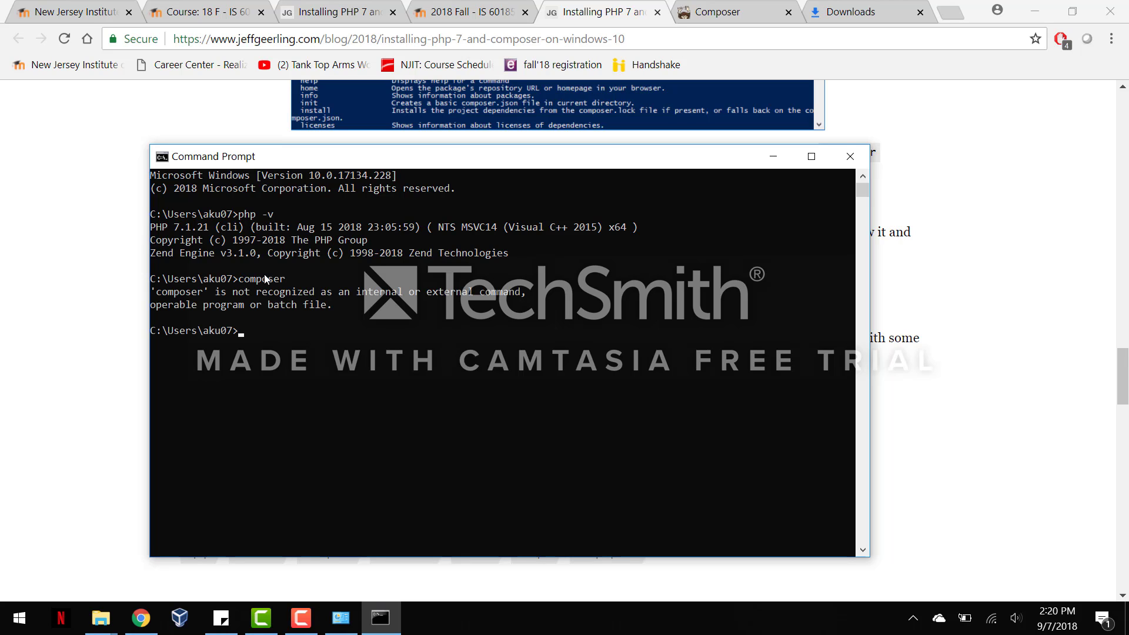
Review the article's closing instructions on opening a new terminal and running the composer command
{"action": "left_click", "coordinate": [72, 358]}
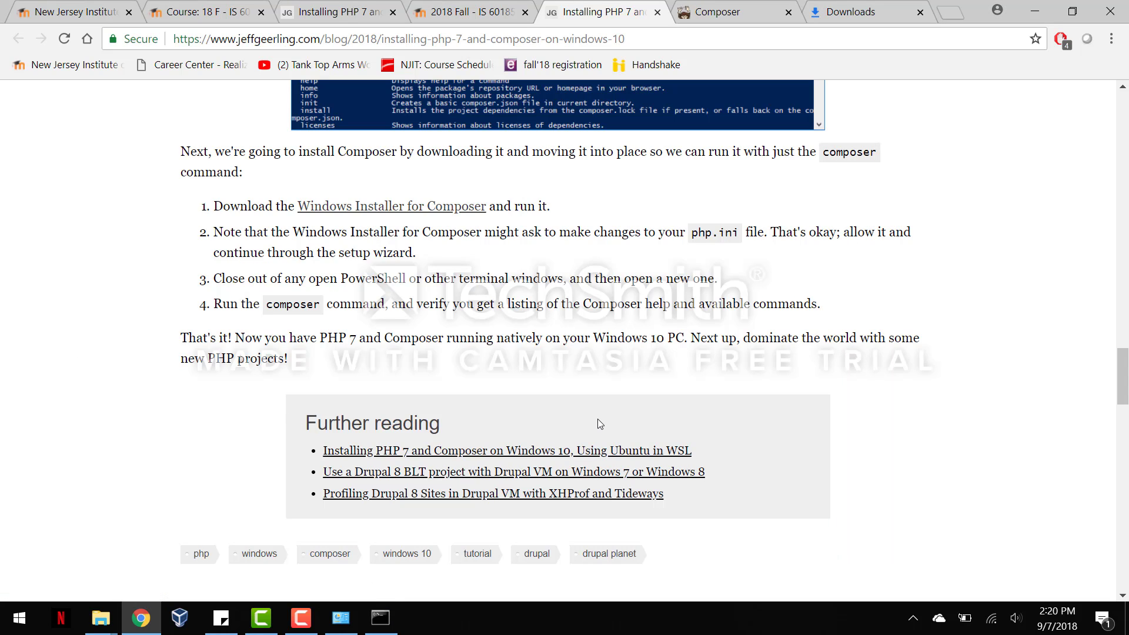
{"action": "scroll", "coordinate": [597, 419], "scroll_direction": "down", "scroll_amount": 3}
{"action": "scroll", "coordinate": [359, 465], "scroll_direction": "up", "scroll_amount": 4}
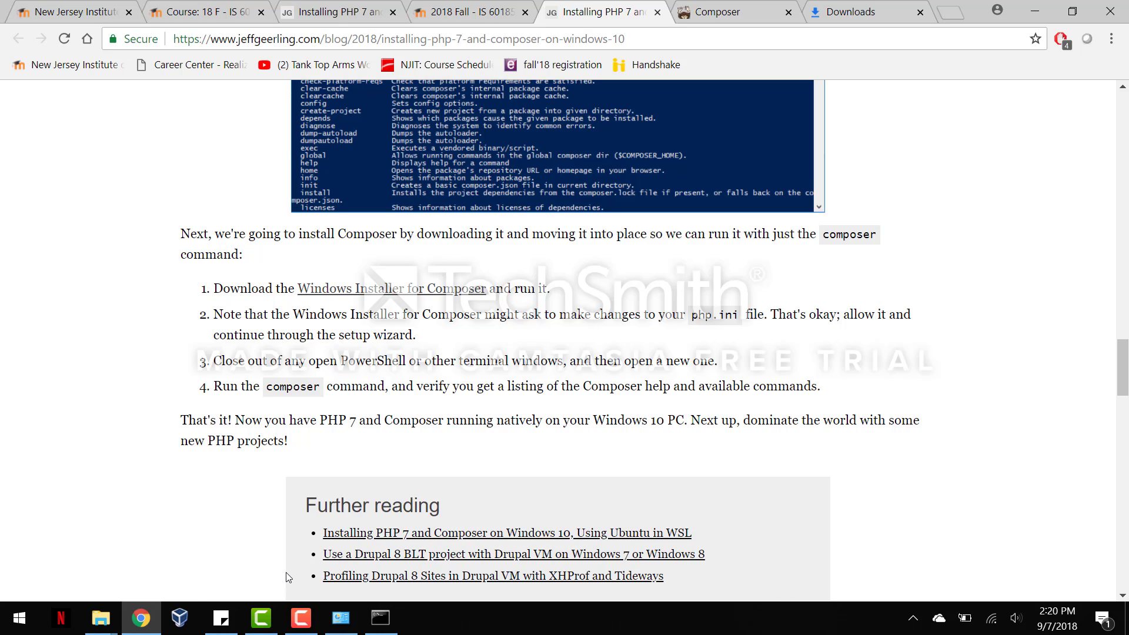
{"action": "double_click", "coordinate": [293, 388]}
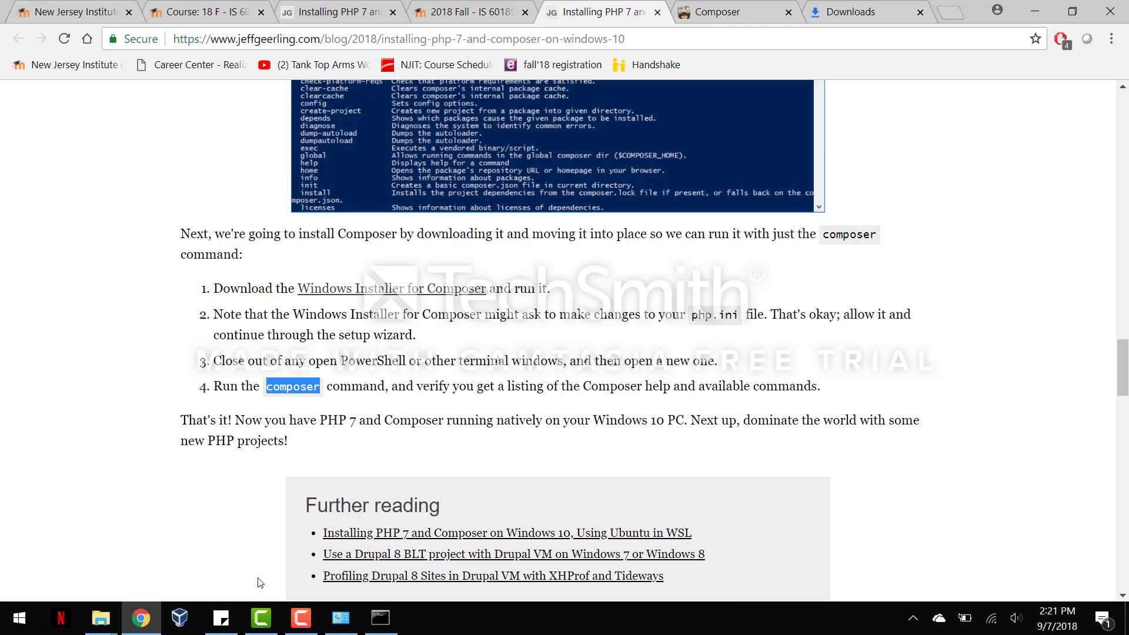
{"action": "left_click", "coordinate": [261, 618]}
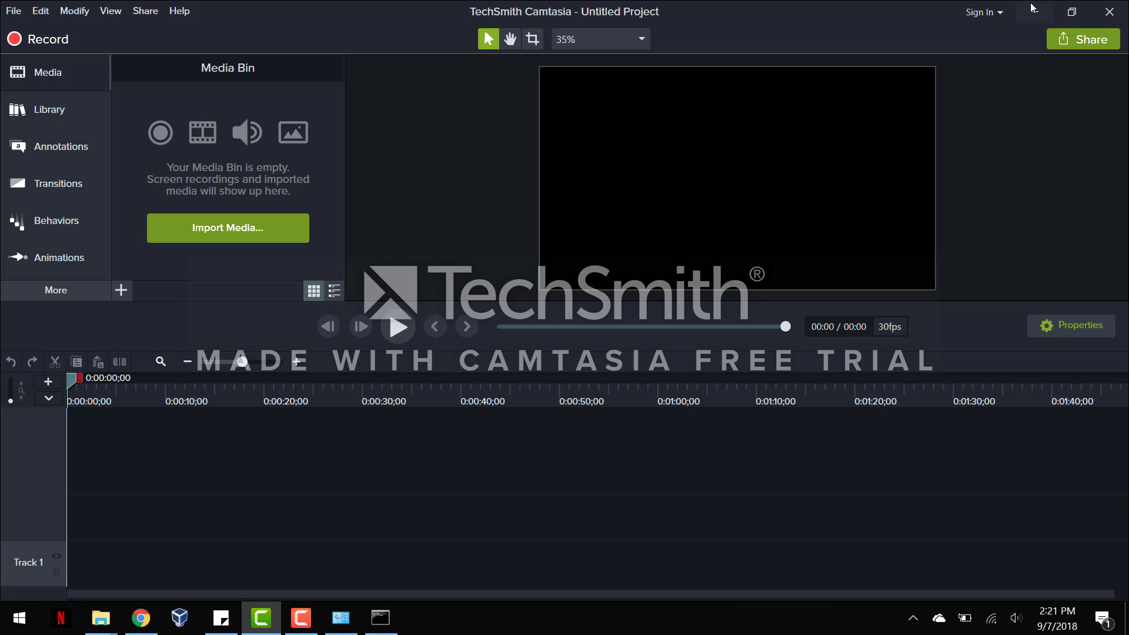
{"action": "left_click", "coordinate": [272, 626]}
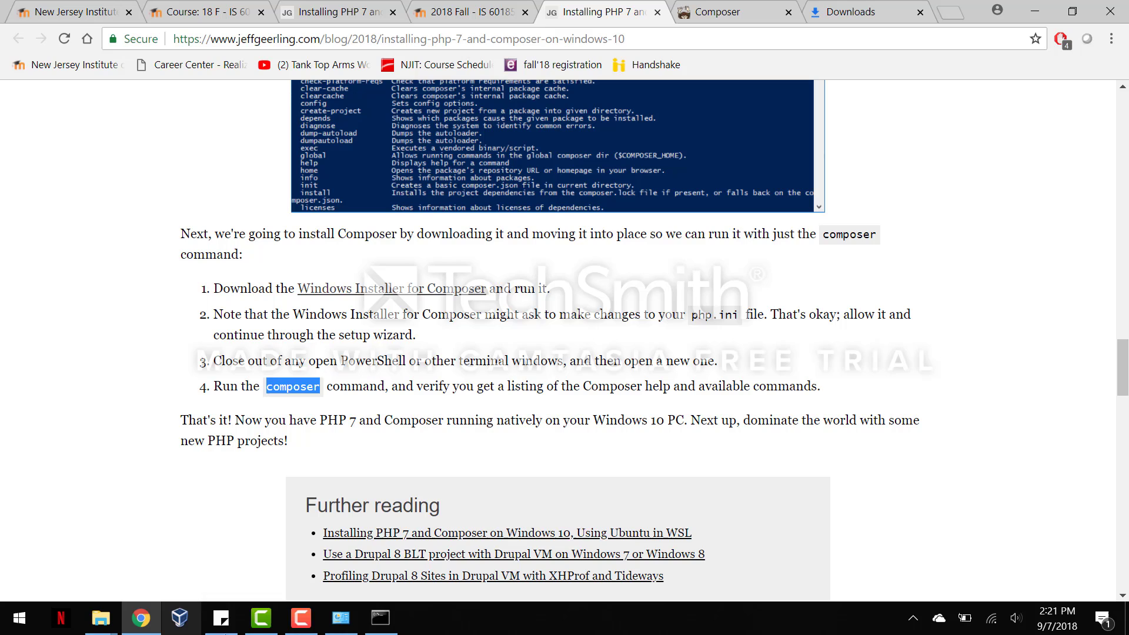
{"action": "left_click", "coordinate": [301, 619]}
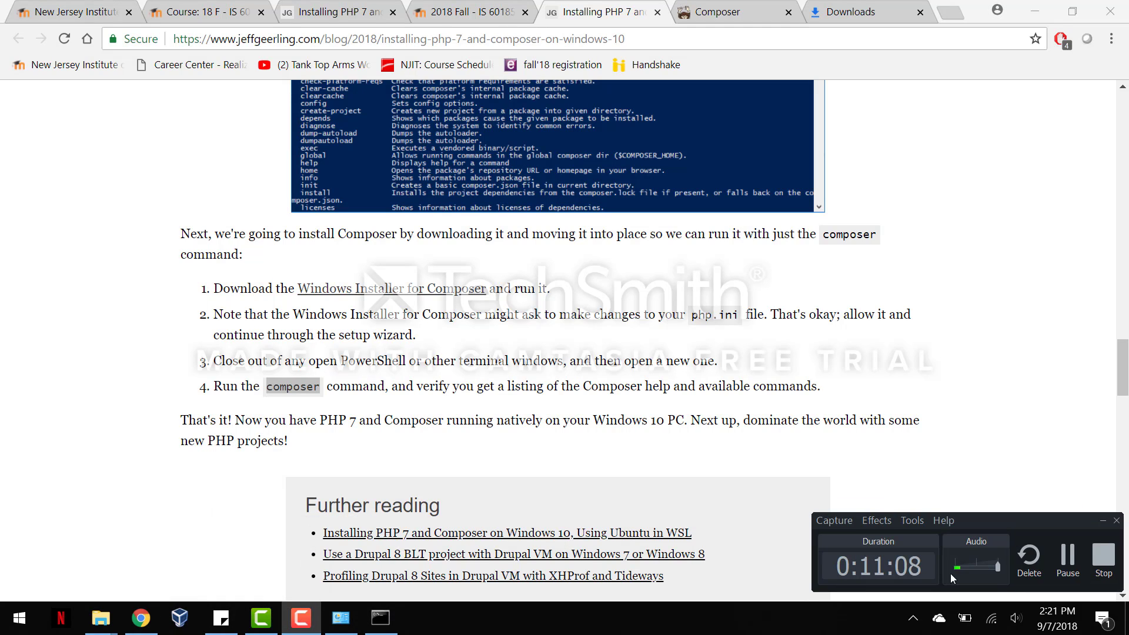